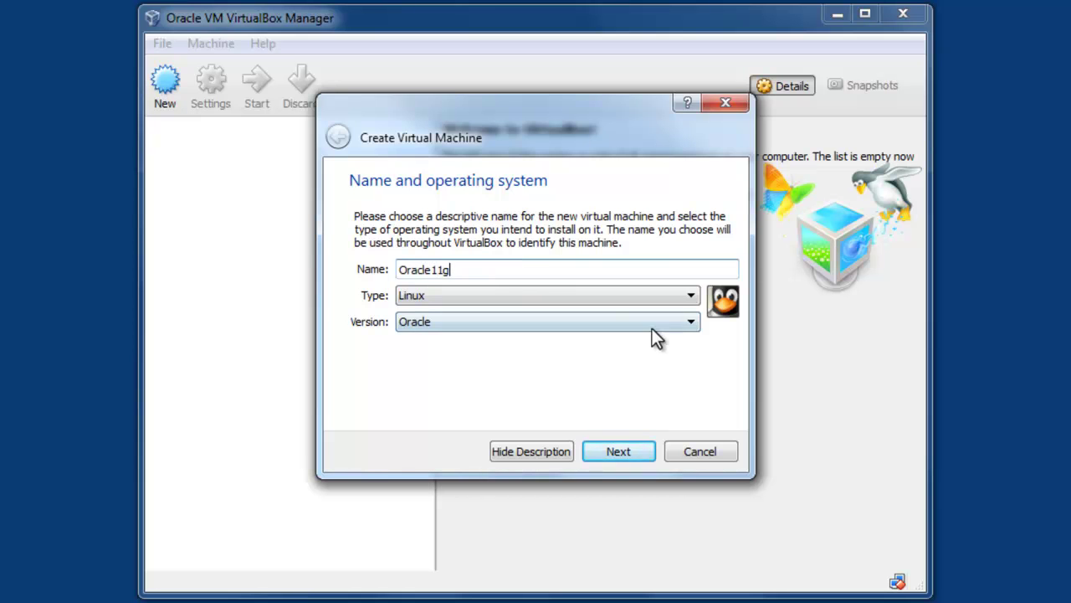
# Step: Choose the Oracle (64-bit) OS version and set the VM memory to 2048 MB
pyautogui.click(686, 324)
pyautogui.scroll(-1, 534, 402)
pyautogui.click(456, 430)
pyautogui.click(610, 452)
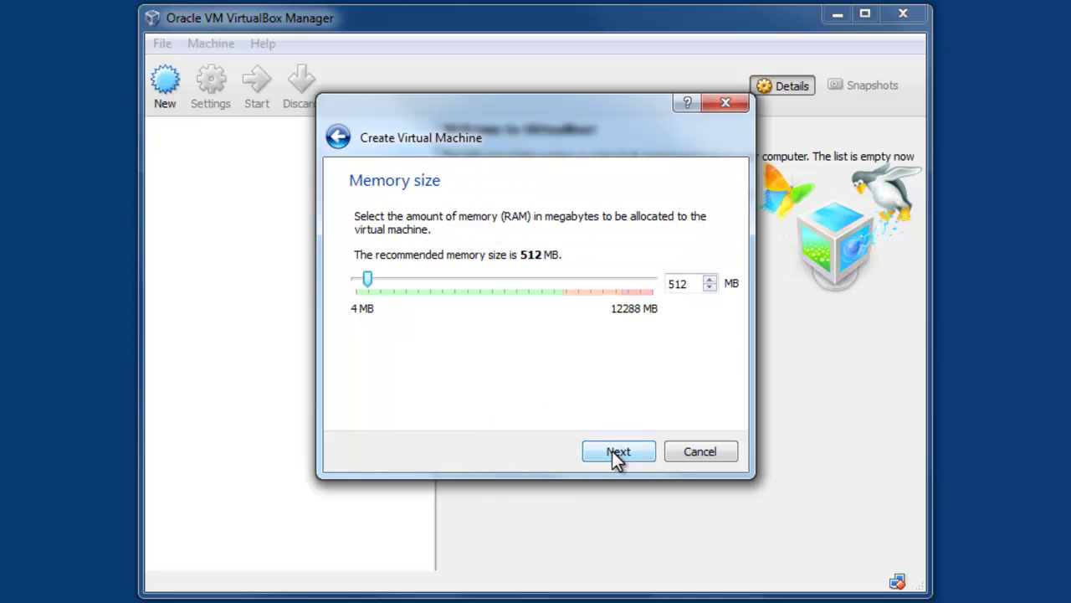
pyautogui.doubleClick(687, 285)
pyautogui.write('2048')
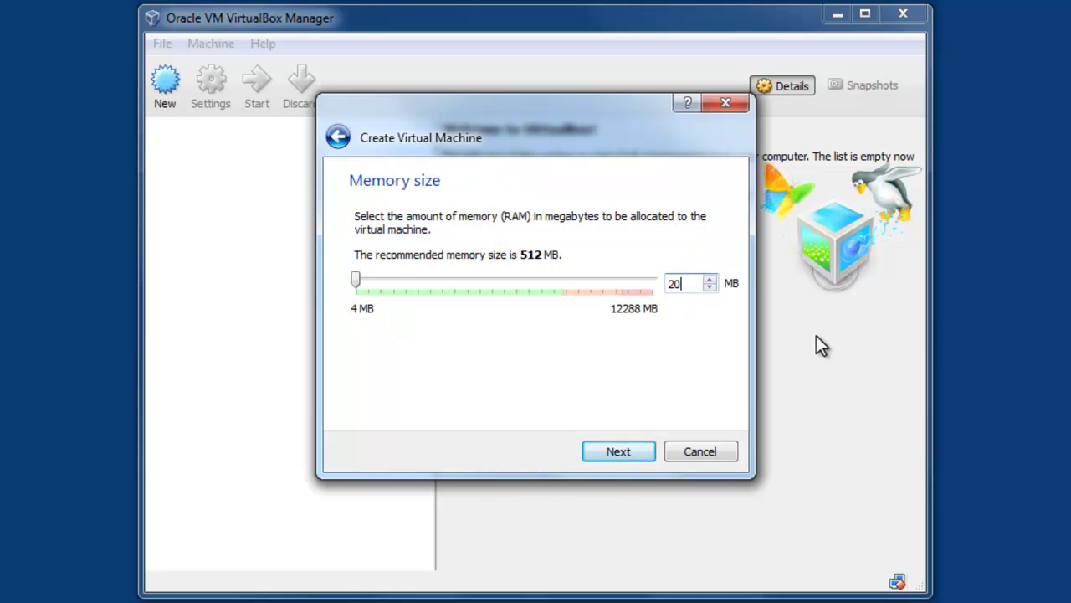
# Step: Add a new 100 GB VDI virtual hard disk and create the Oracle11g machine
pyautogui.click(618, 452)
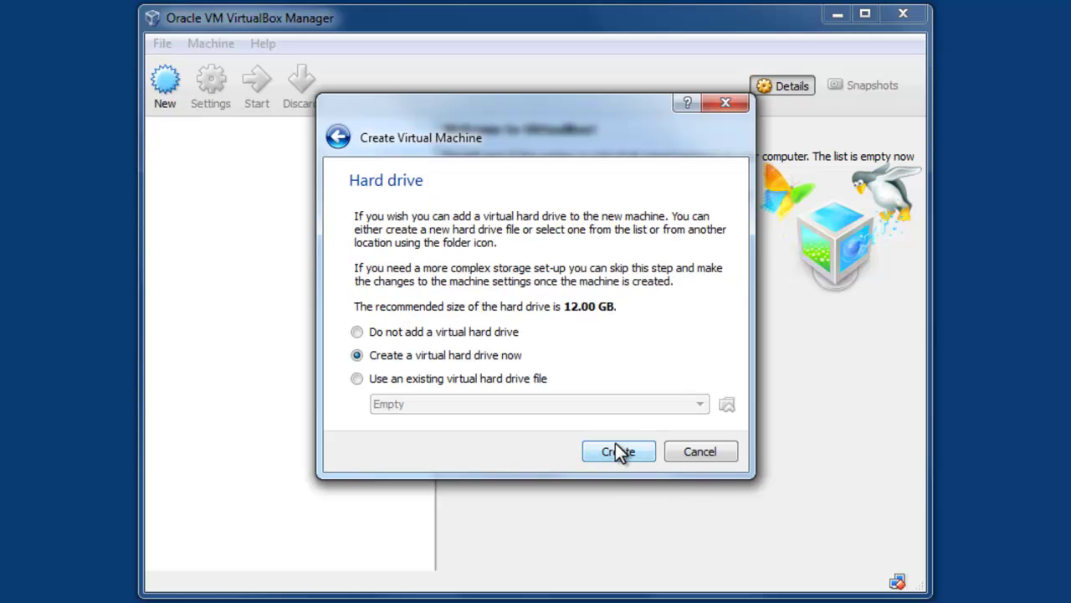
pyautogui.click(617, 452)
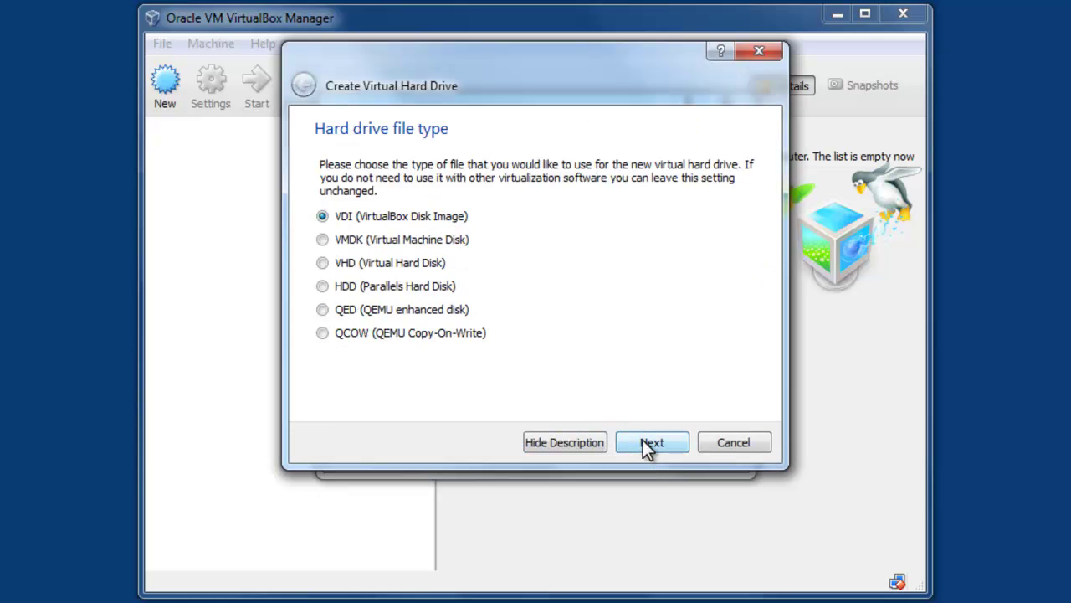
pyautogui.click(643, 439)
pyautogui.click(643, 439)
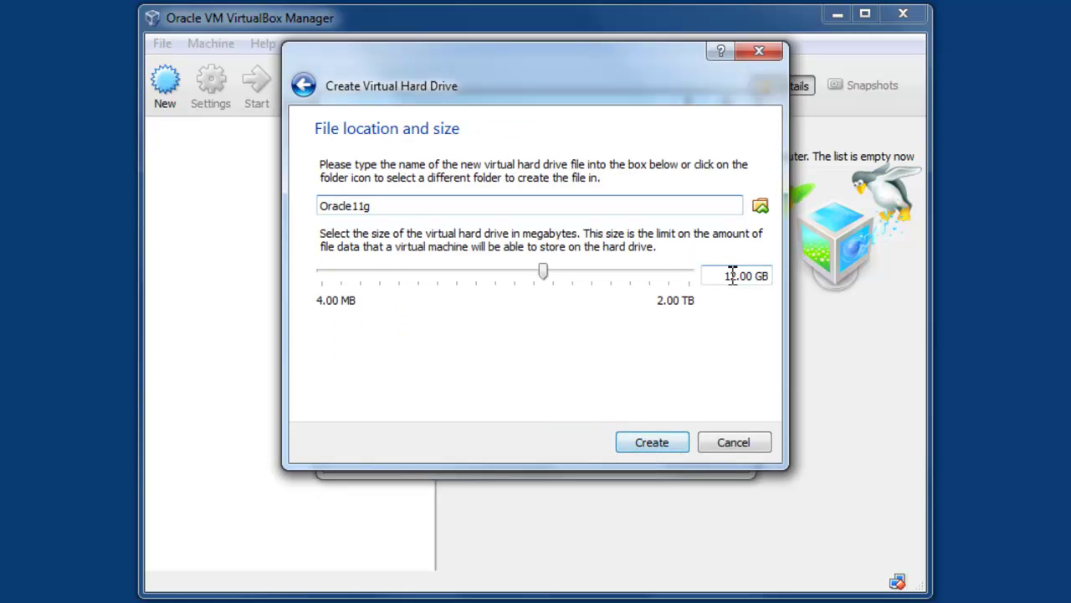
pyautogui.moveTo(736, 276); pyautogui.dragTo(683, 277)
pyautogui.write('100')
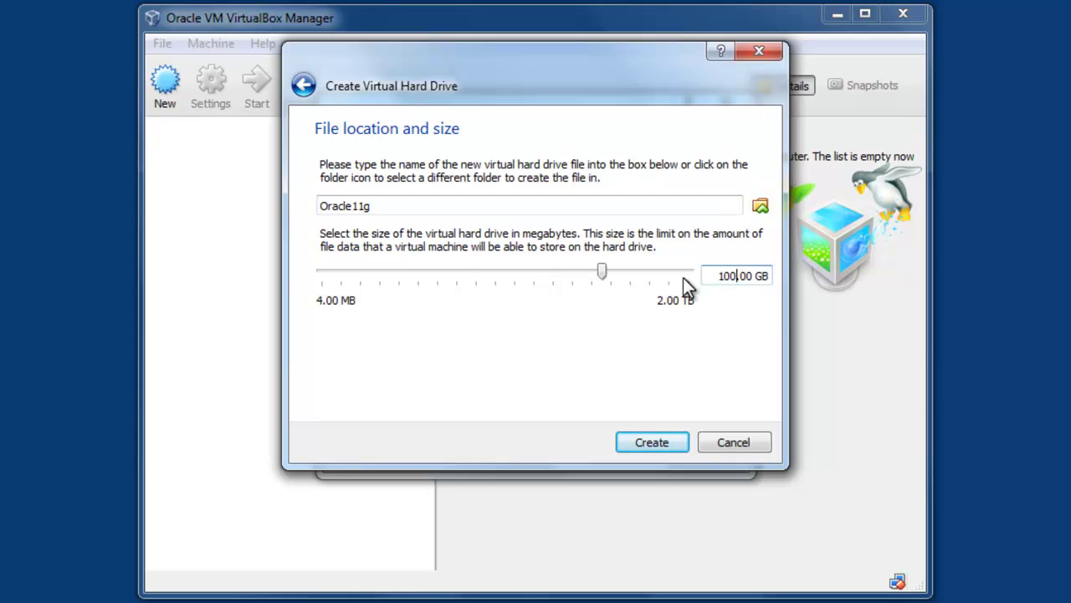
pyautogui.click(652, 442)
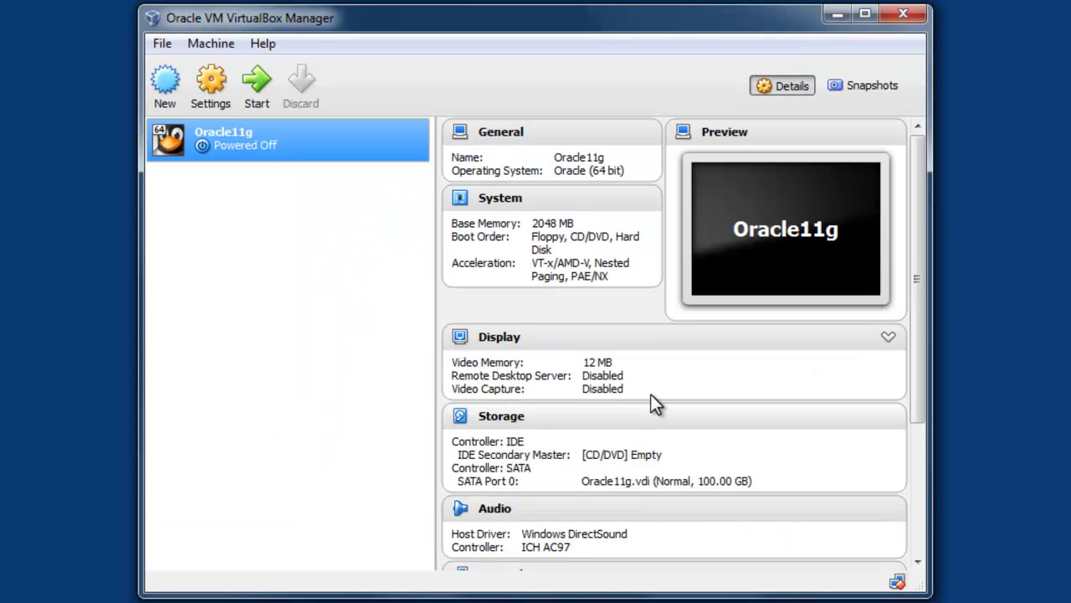
# Step: Mount the Oracle Linux 6.4 - 64bit.iso image in Oracle11g's empty CD/DVD drive
pyautogui.rightClick(267, 145)
pyautogui.click(311, 162)
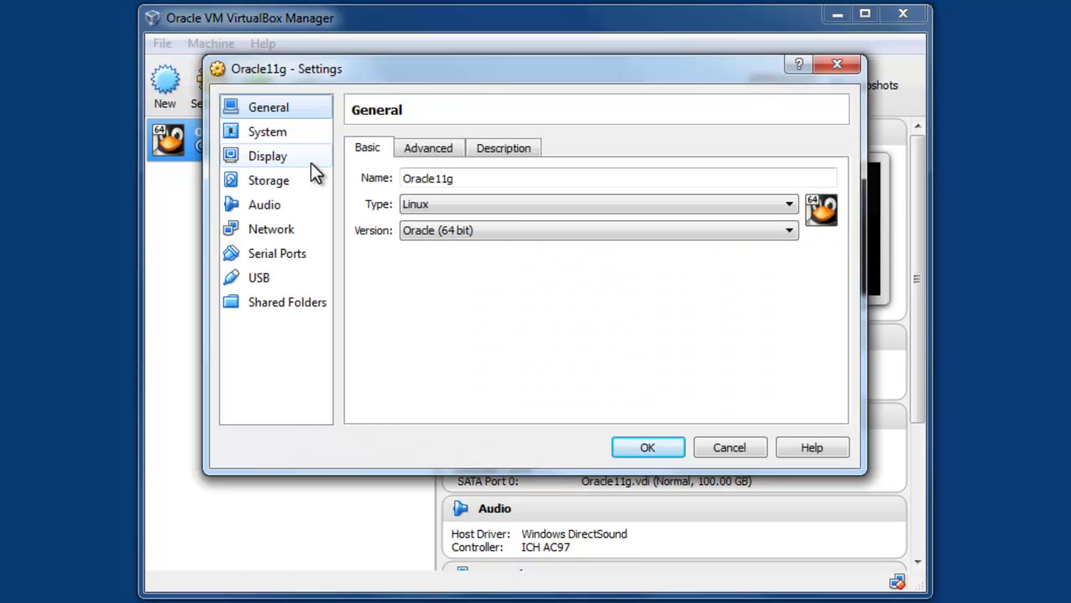
pyautogui.click(287, 179)
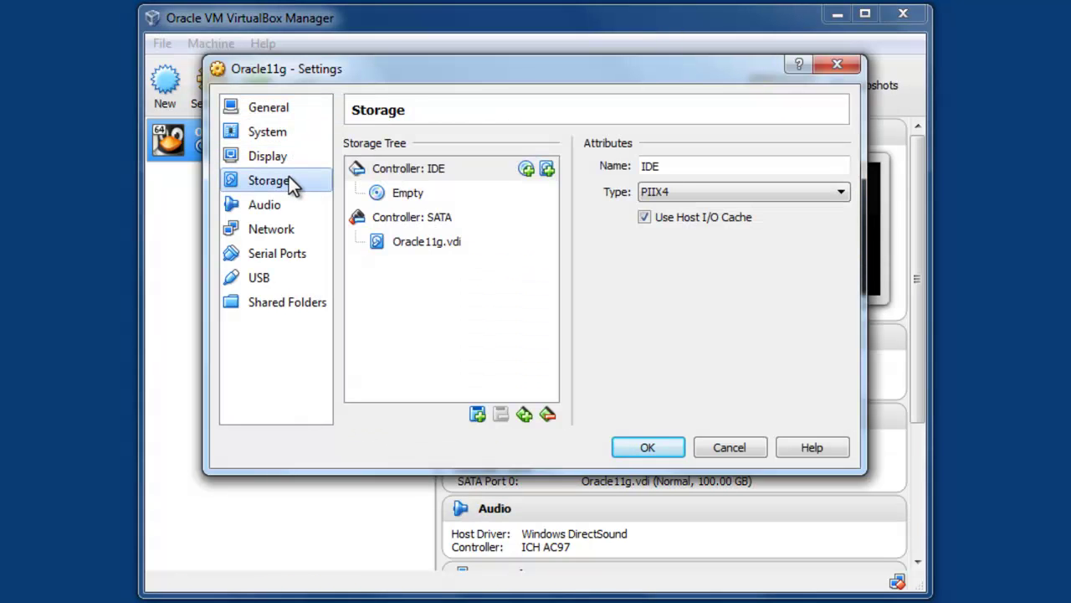
pyautogui.click(393, 194)
pyautogui.click(838, 166)
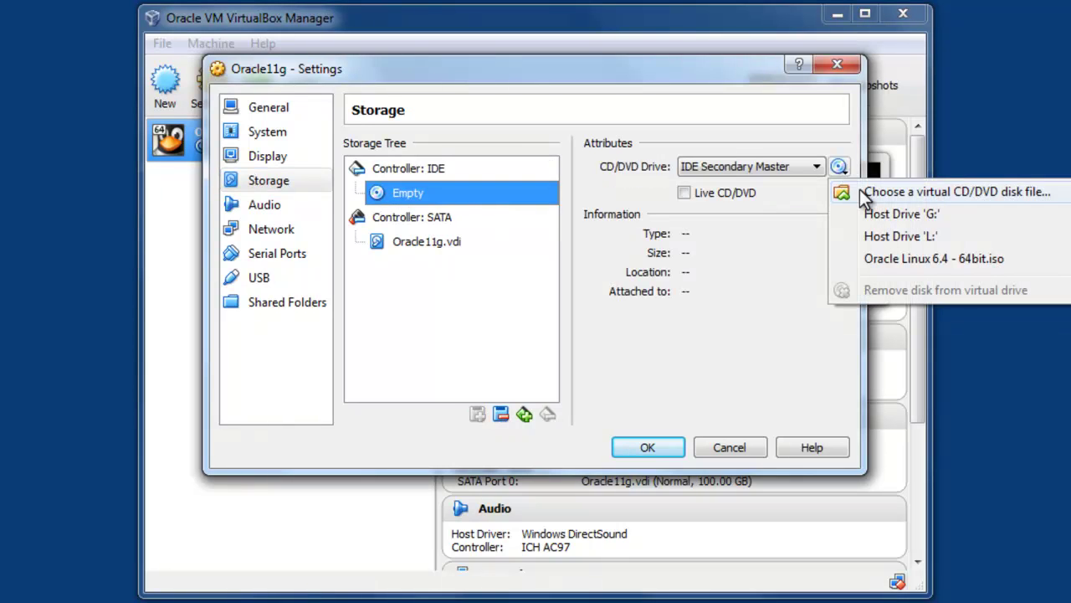
pyautogui.click(860, 191)
pyautogui.doubleClick(516, 220)
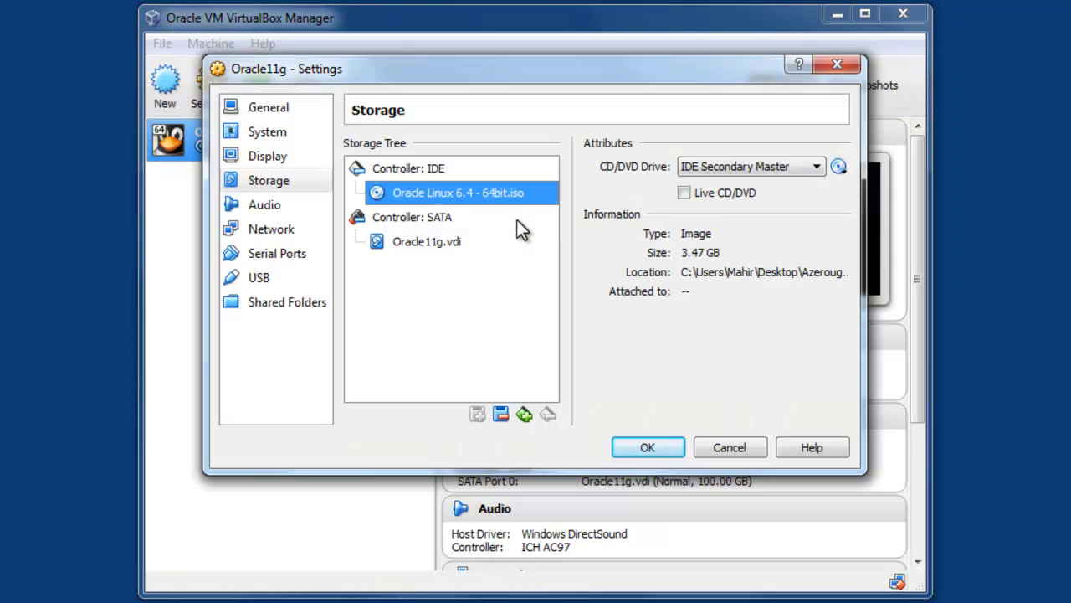
# Step: Attach the network adapter to Host-only with promiscuous mode Allow All, and save settings
pyautogui.click(285, 230)
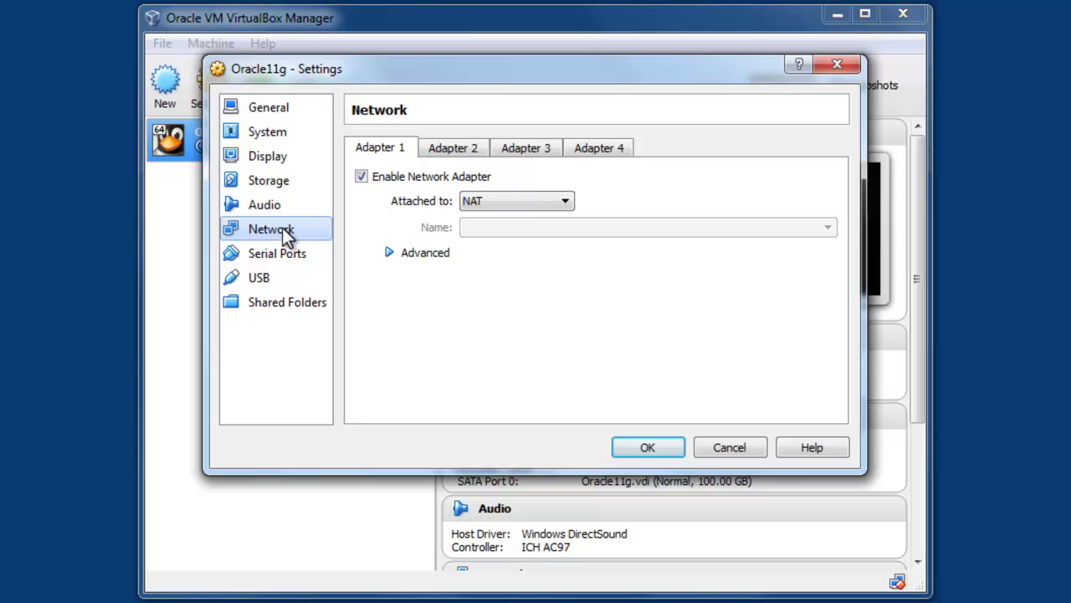
pyautogui.click(531, 208)
pyautogui.click(519, 283)
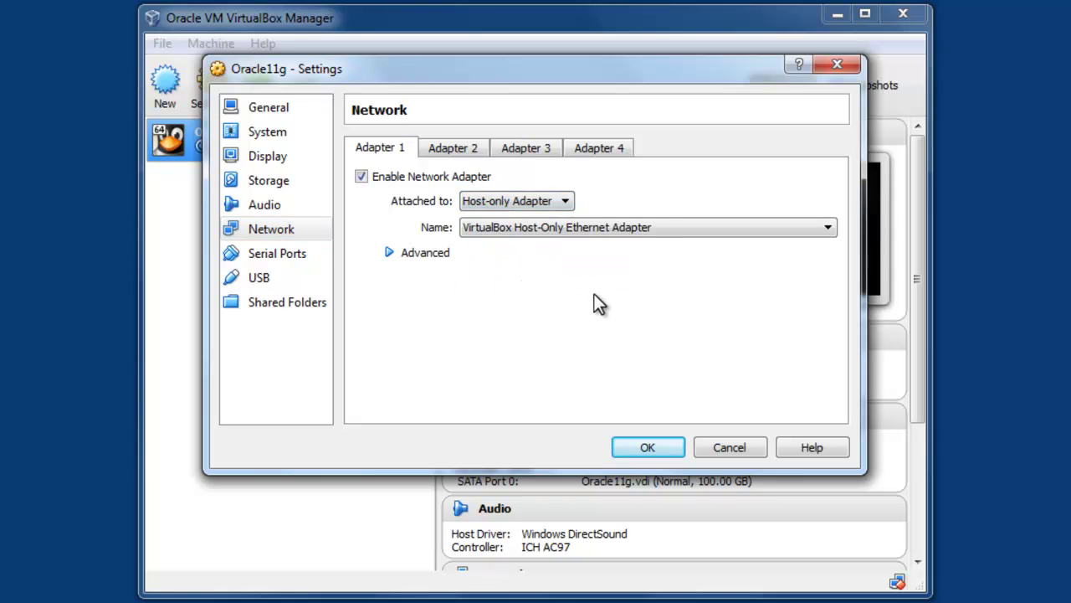
pyautogui.click(393, 252)
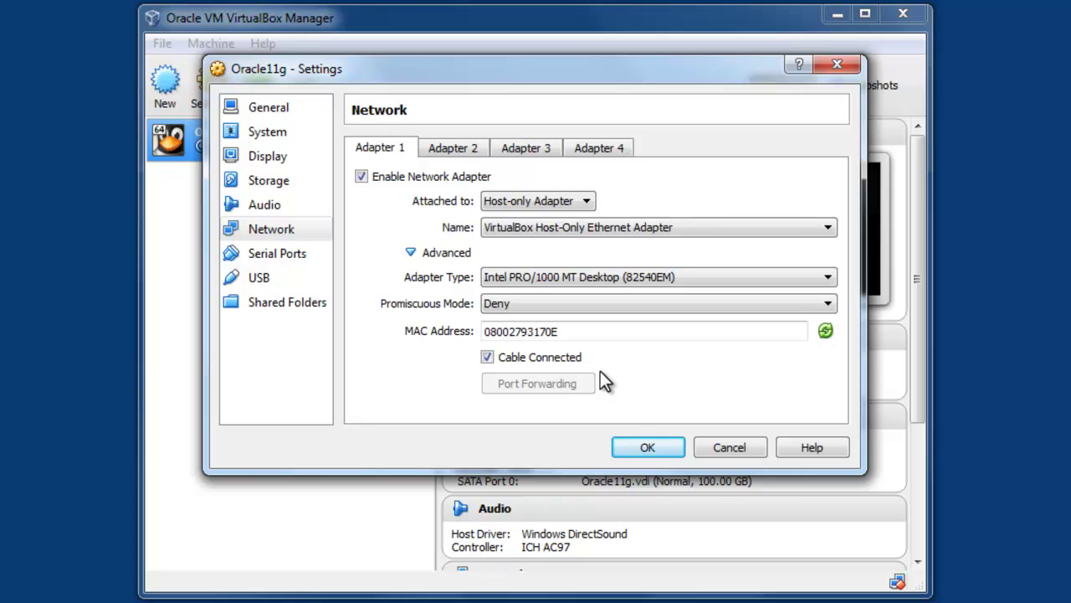
pyautogui.click(627, 304)
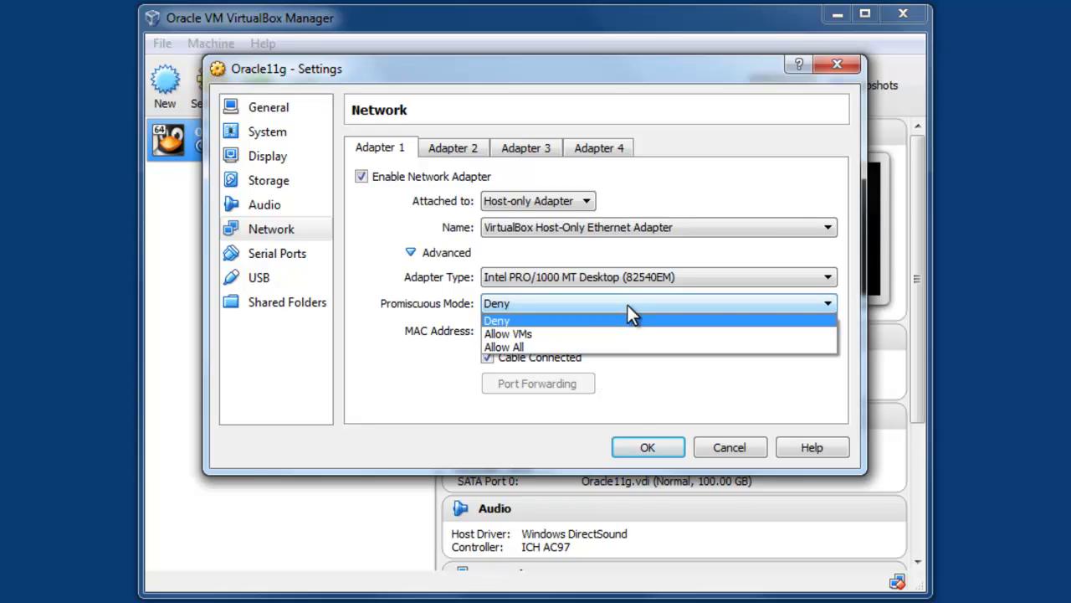
pyautogui.click(594, 344)
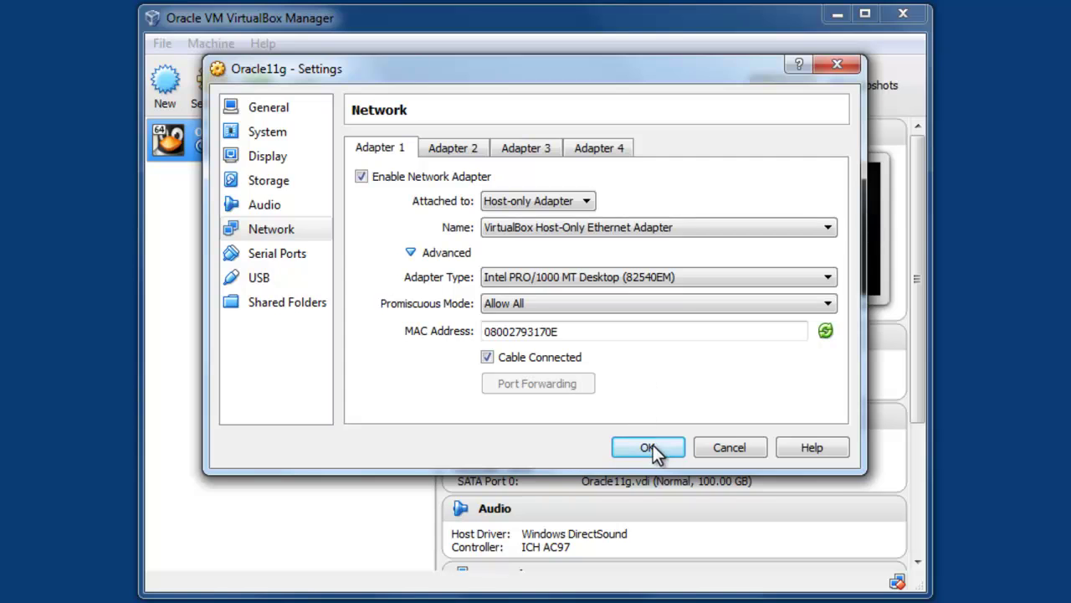
pyautogui.click(651, 448)
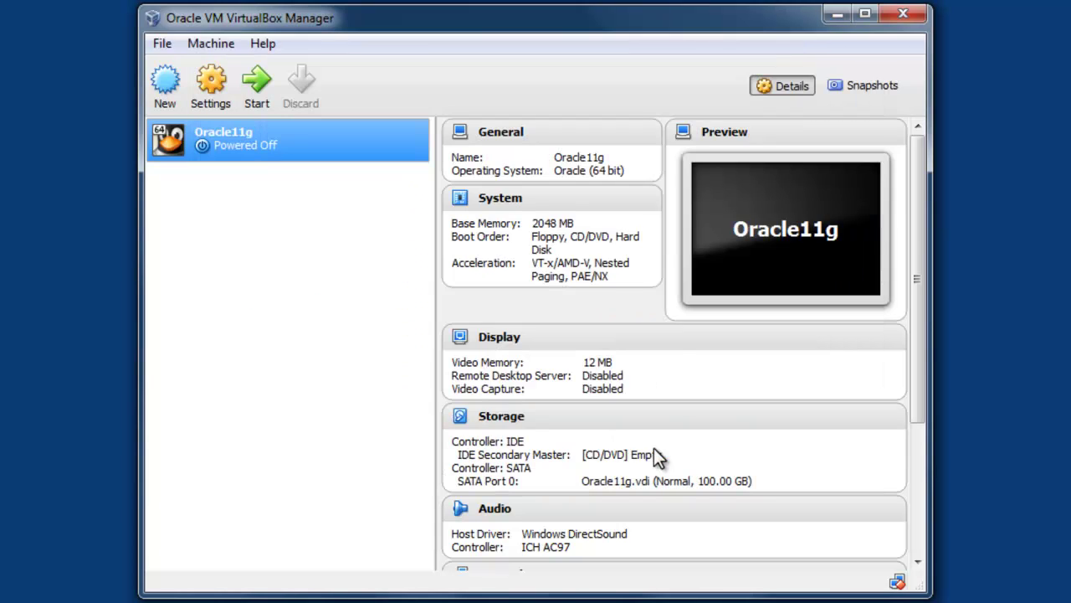
# Step: Boot Oracle11g, choose Install or upgrade, and skip the Disc Found media test
pyautogui.doubleClick(250, 142)
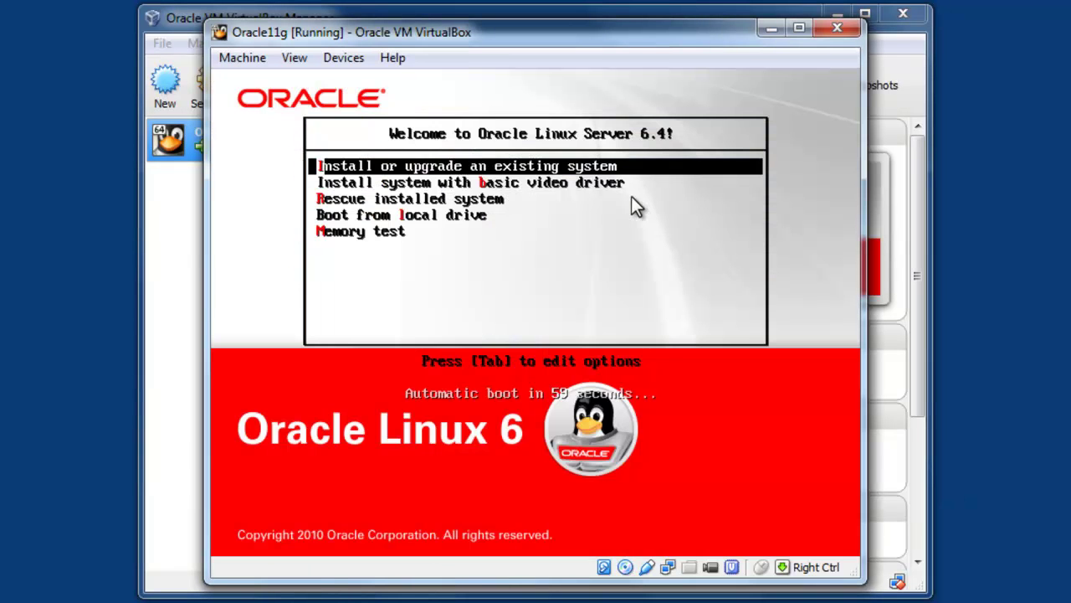
pyautogui.click(631, 196)
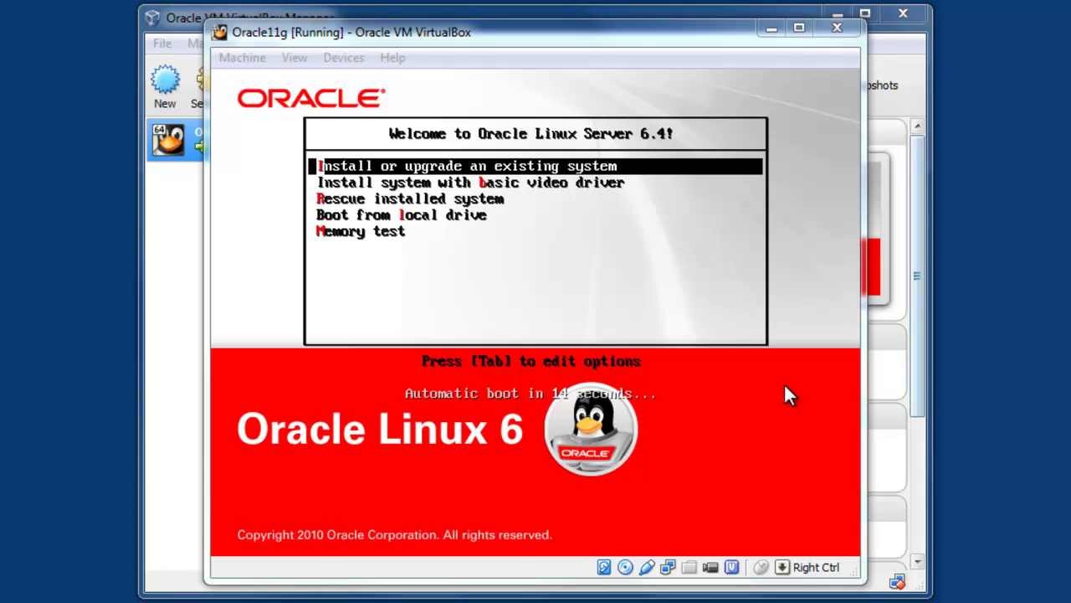
pyautogui.press('Return')
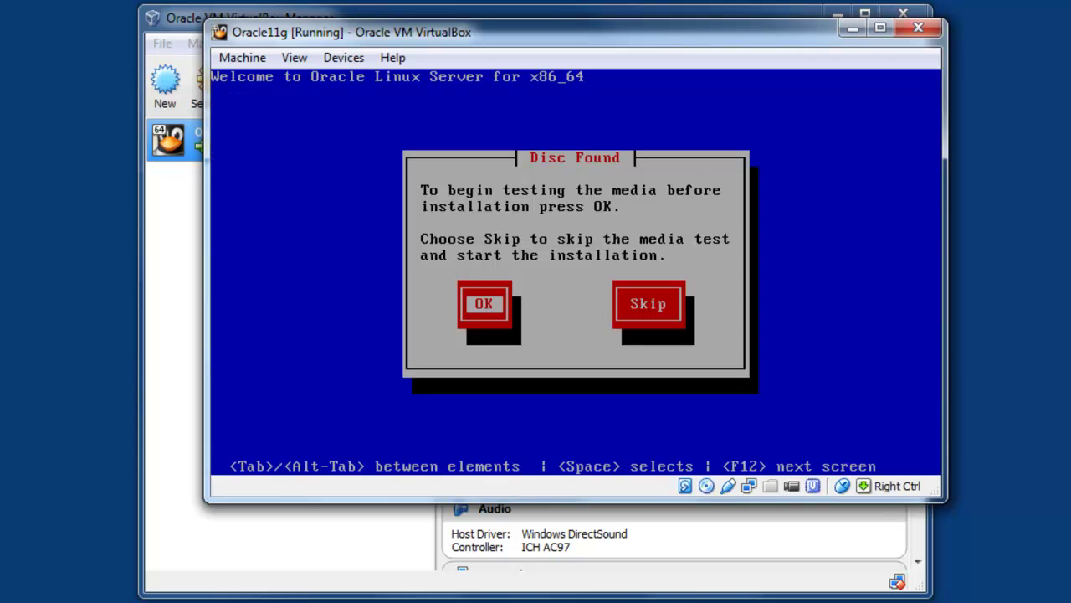
pyautogui.press('Tab')
pyautogui.press('Return')
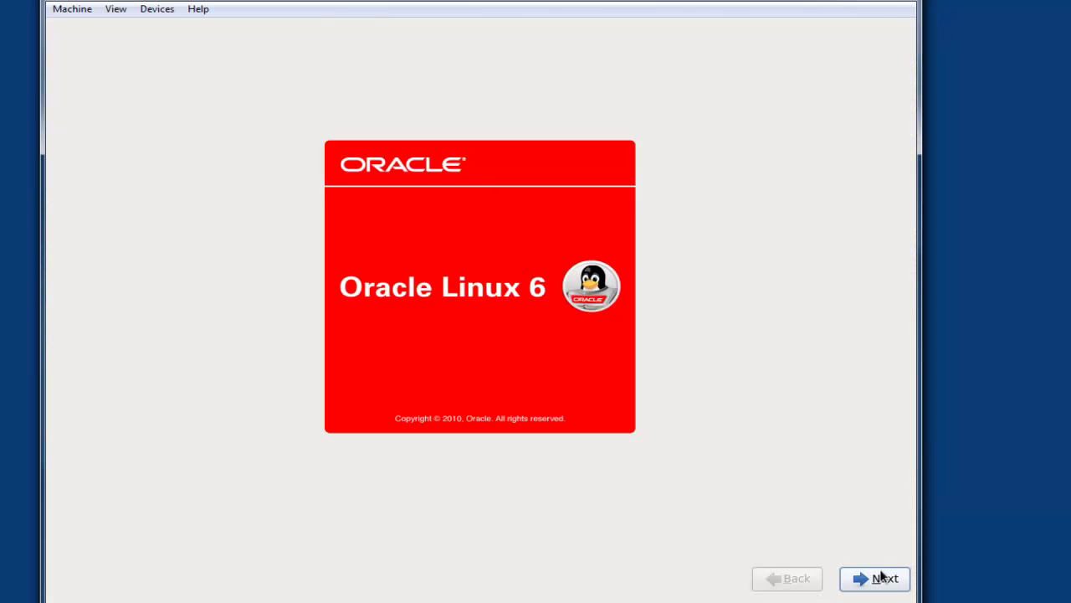
# Step: Accept default language, keyboard and storage, discard disk data, and set hostname 'oracle11g'
pyautogui.click(878, 578)
pyautogui.click(878, 577)
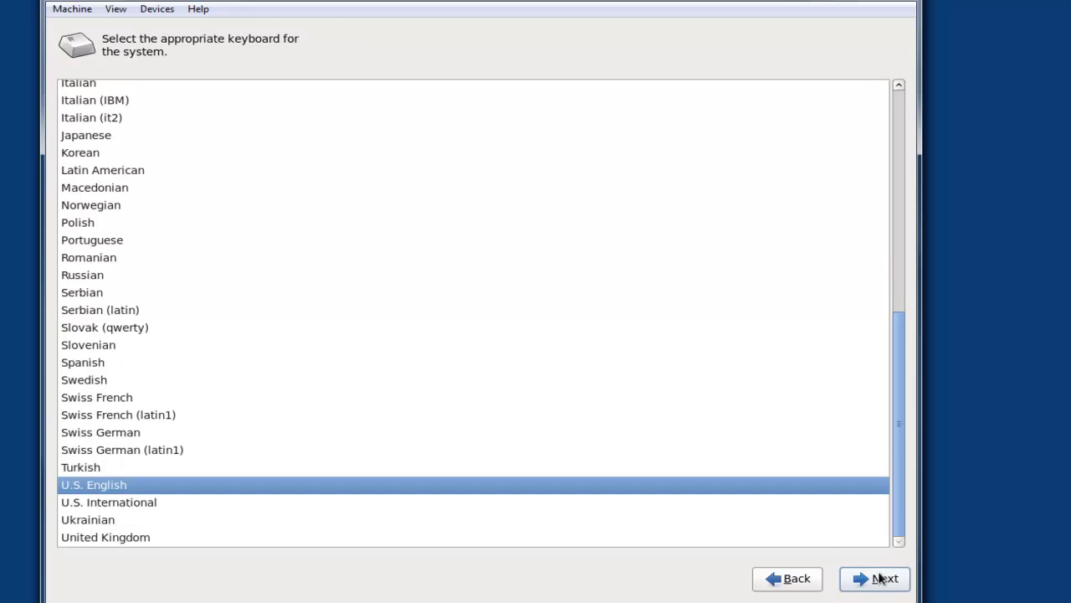
pyautogui.click(878, 578)
pyautogui.click(879, 578)
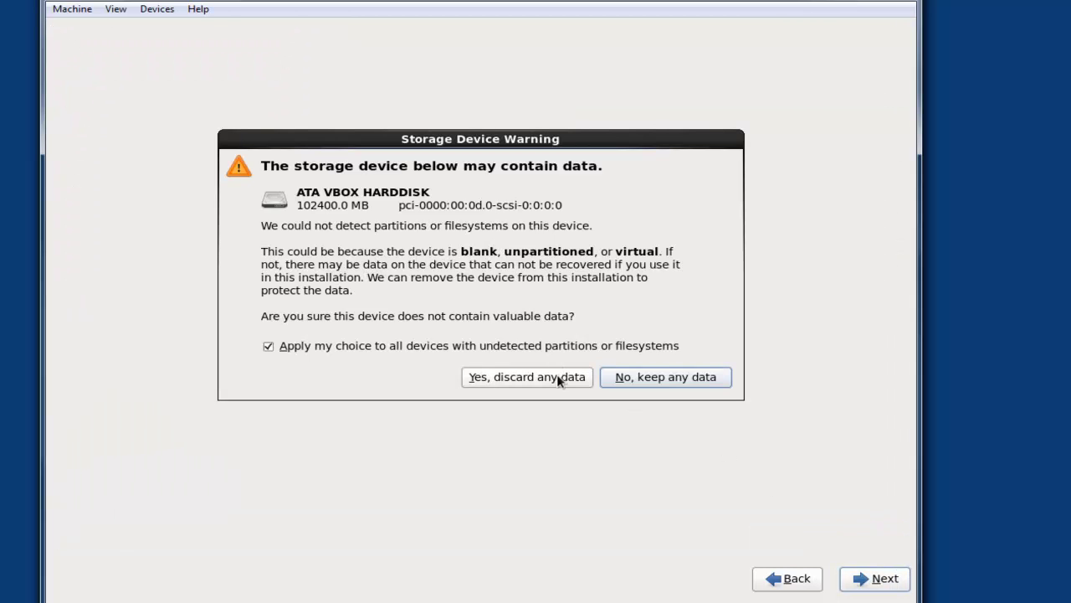
pyautogui.click(564, 376)
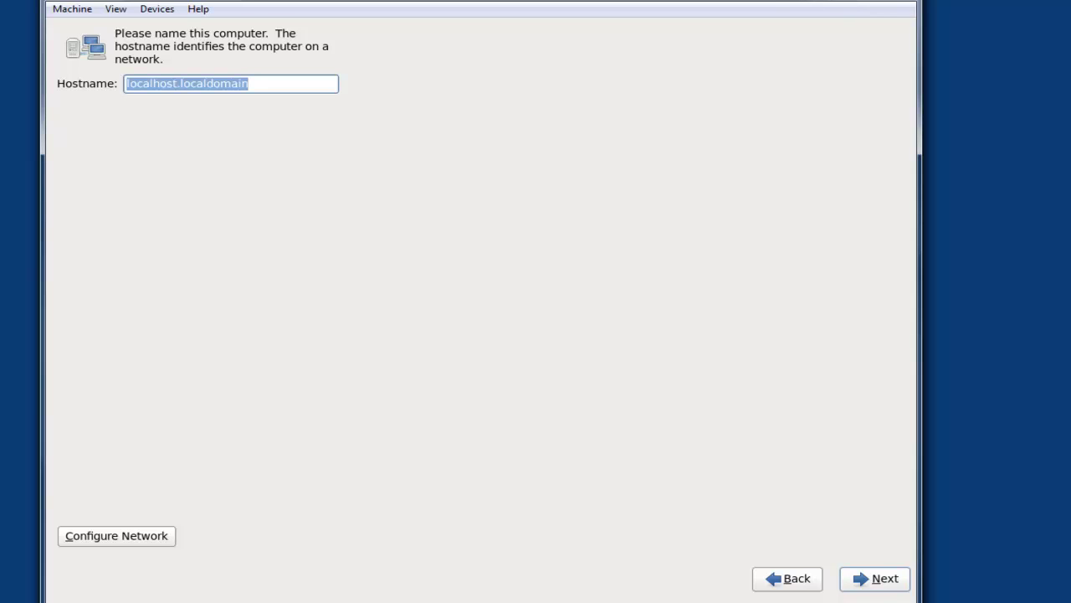
pyautogui.write('oracle1')
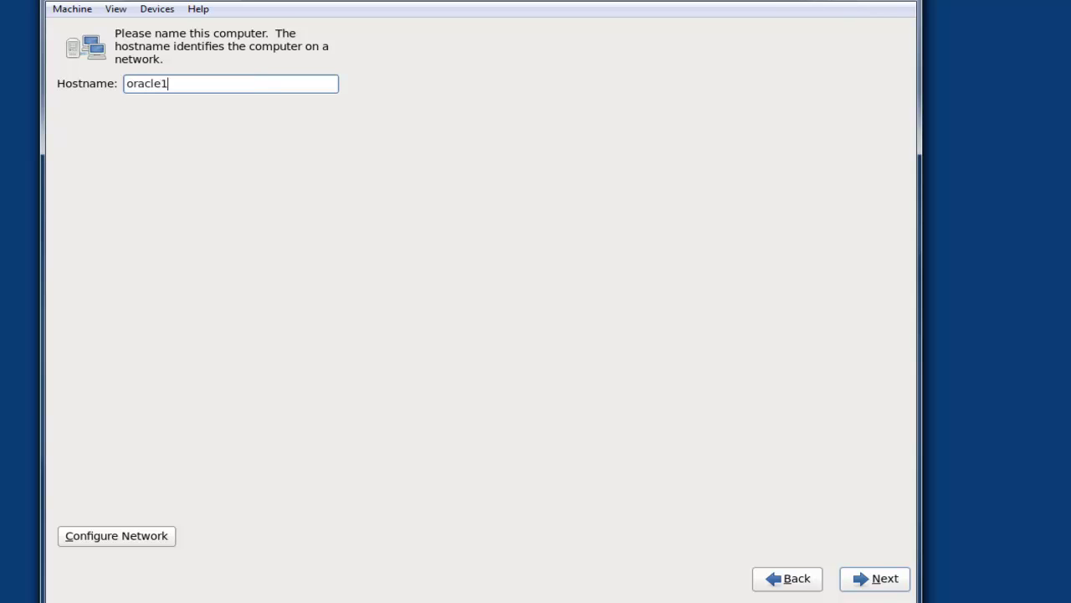
pyautogui.write('1g')
pyautogui.click(879, 583)
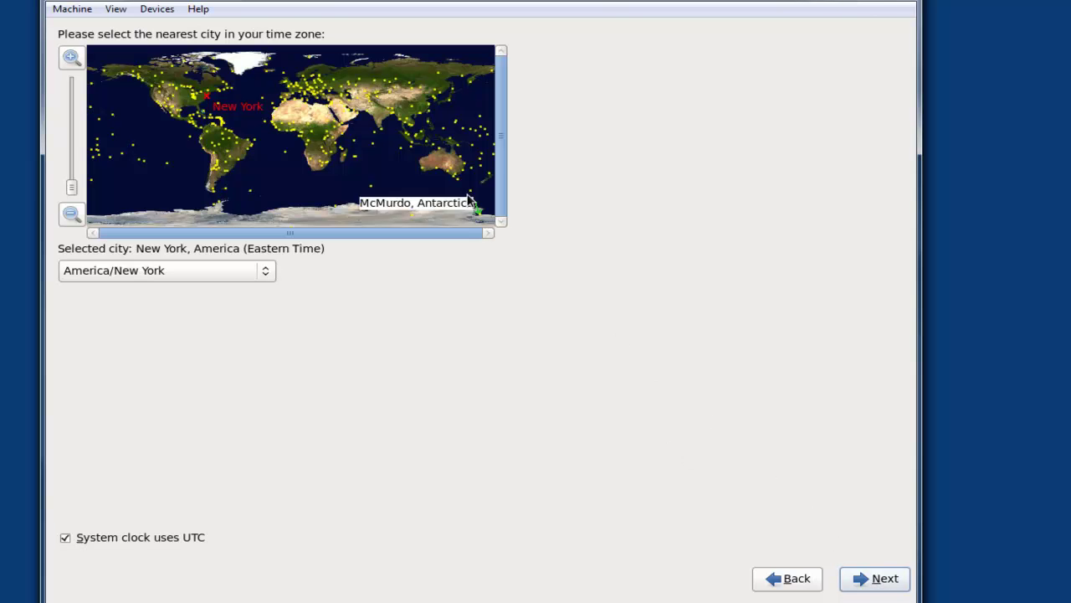
# Step: Set the time zone to Asia/Baku and enter the root password, keeping it despite weakness
pyautogui.click(346, 96)
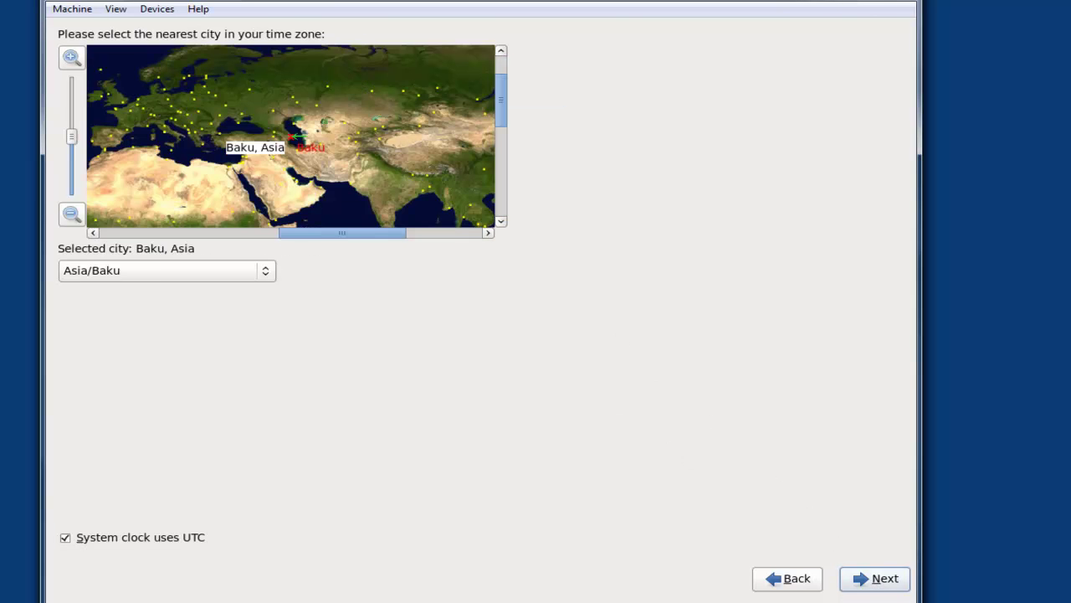
pyautogui.click(889, 585)
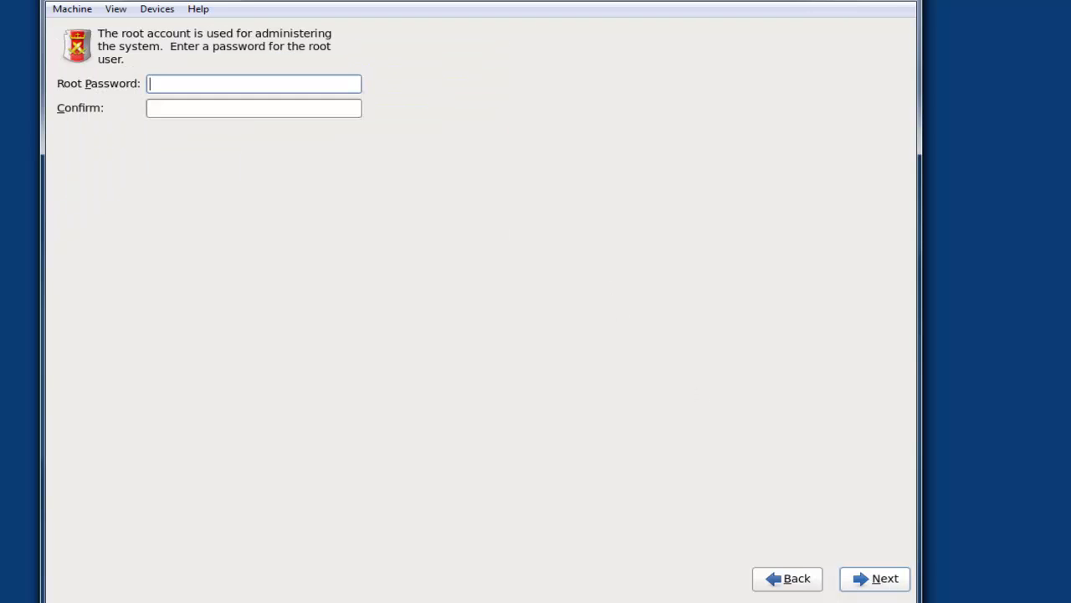
pyautogui.write('*******')
pyautogui.press('Tab')
pyautogui.write('*******')
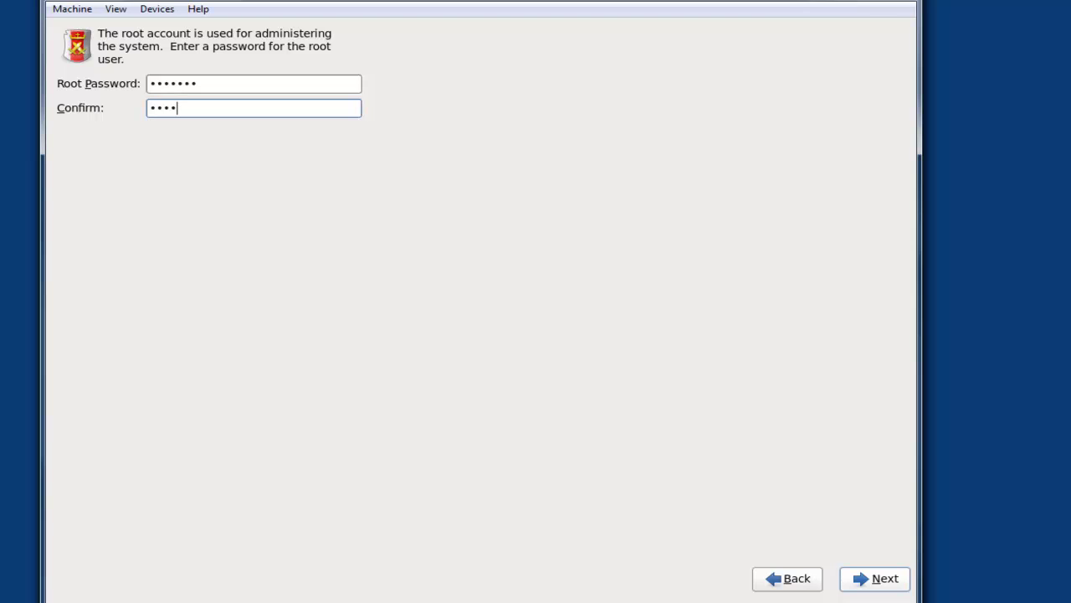
pyautogui.click(858, 578)
pyautogui.click(573, 350)
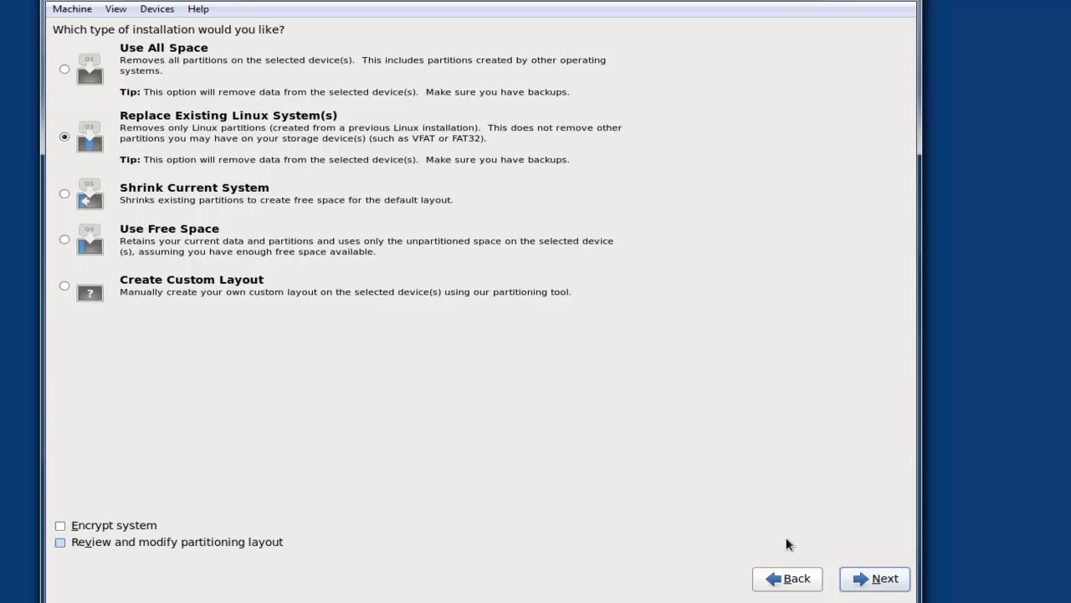
# Step: Replace existing Linux partitions, write the layout to disk, and choose to customize software now
pyautogui.click(847, 575)
pyautogui.click(550, 352)
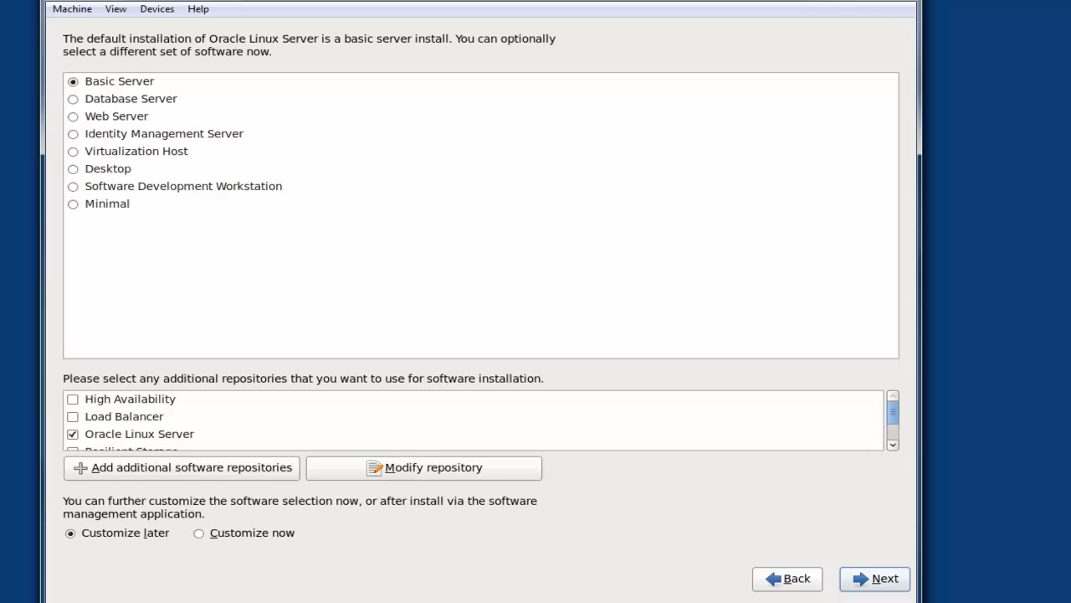
pyautogui.click(251, 533)
pyautogui.click(879, 578)
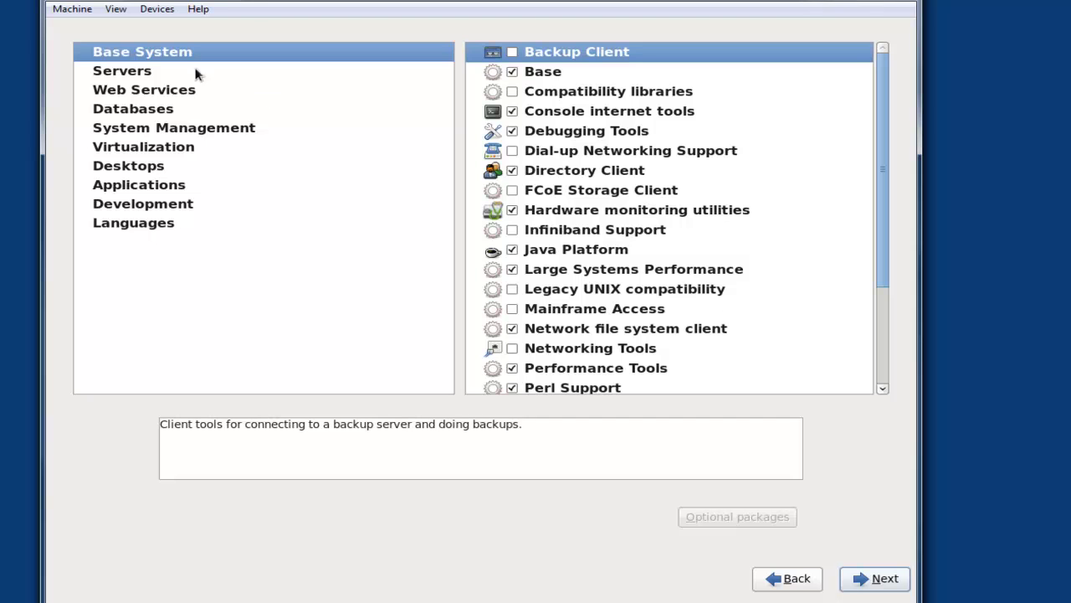
# Step: Add System administration tools from the Servers package groups
pyautogui.click(122, 73)
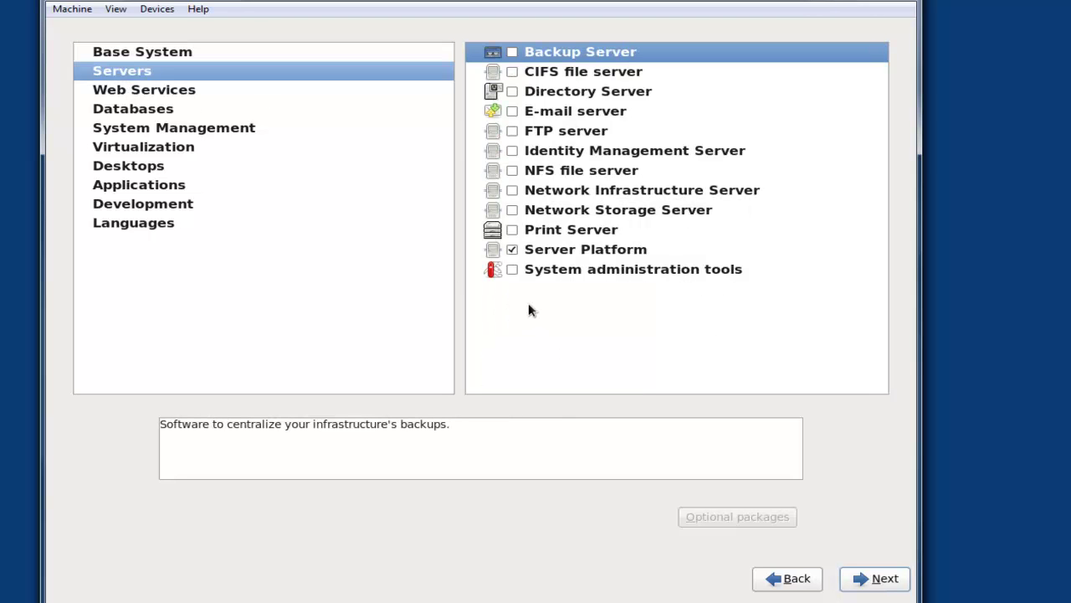
pyautogui.click(512, 269)
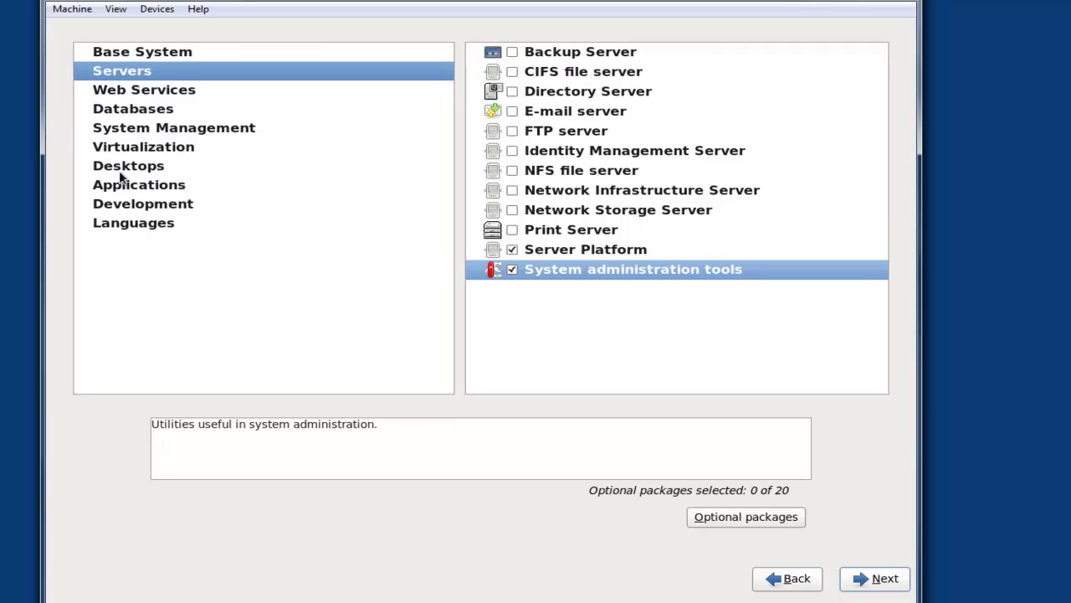
pyautogui.click(131, 92)
pyautogui.click(137, 109)
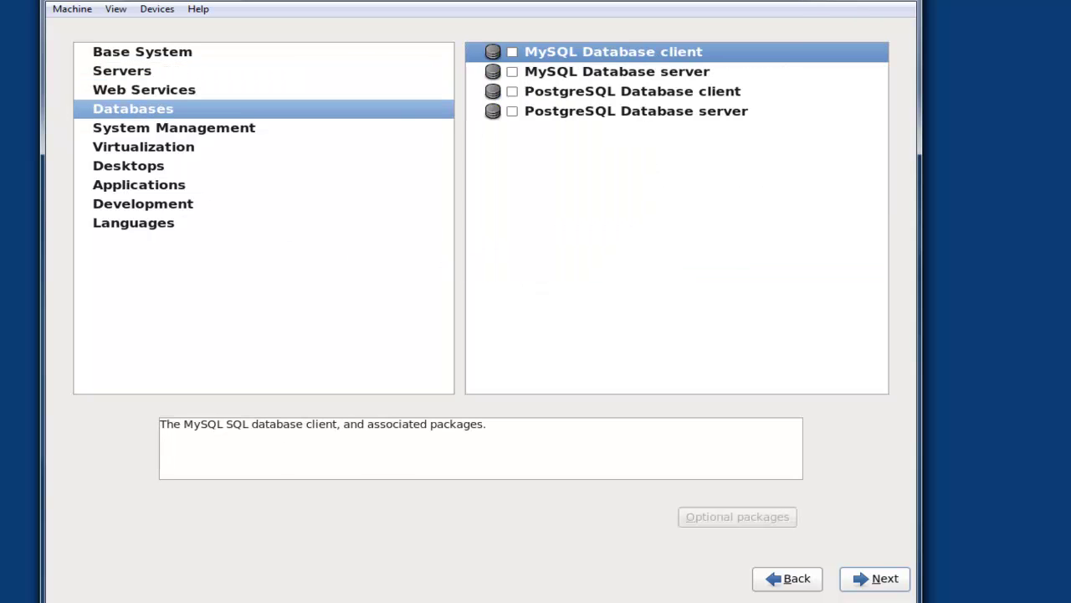
pyautogui.click(141, 130)
pyautogui.click(143, 147)
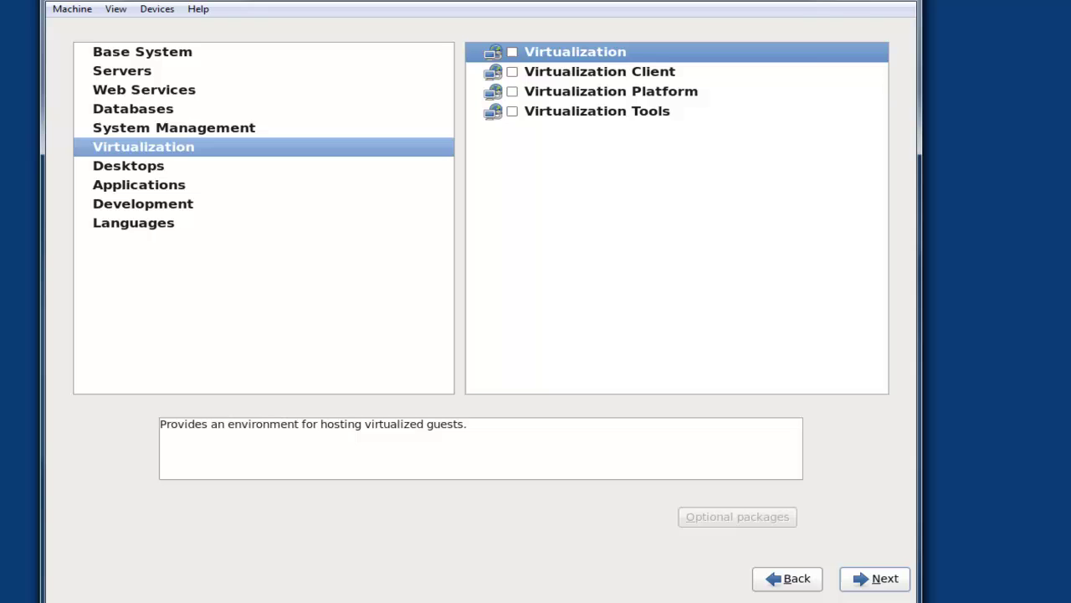
# Step: Add Desktop, Desktop Debugging, Desktop Platform, General Purpose Desktop, Graphical Administration Tools and X Window groups
pyautogui.click(144, 167)
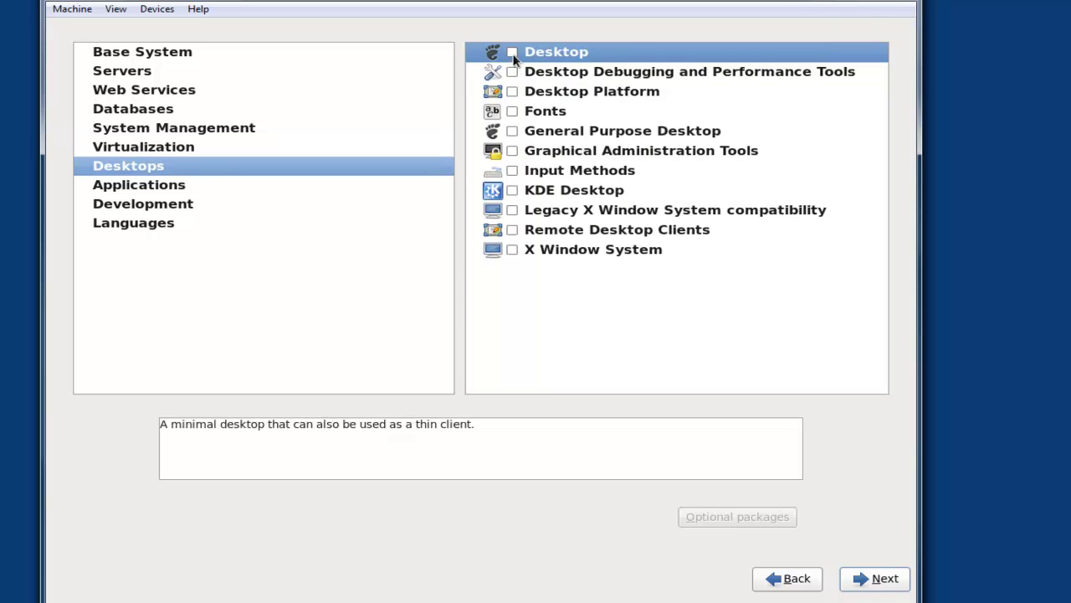
pyautogui.click(513, 53)
pyautogui.click(512, 72)
pyautogui.click(512, 92)
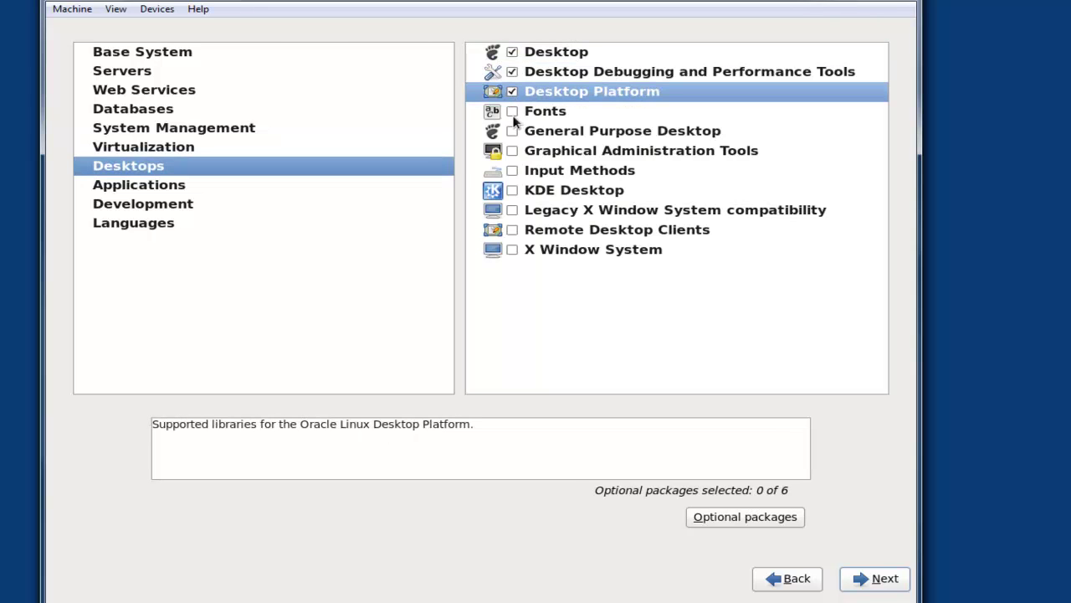
pyautogui.click(513, 131)
pyautogui.click(512, 151)
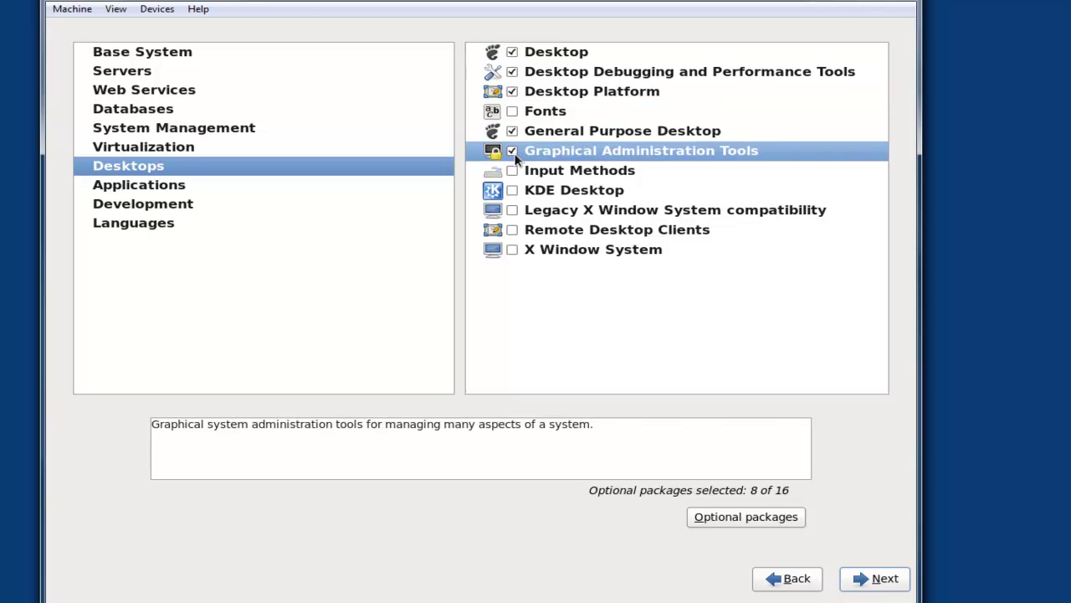
pyautogui.click(512, 210)
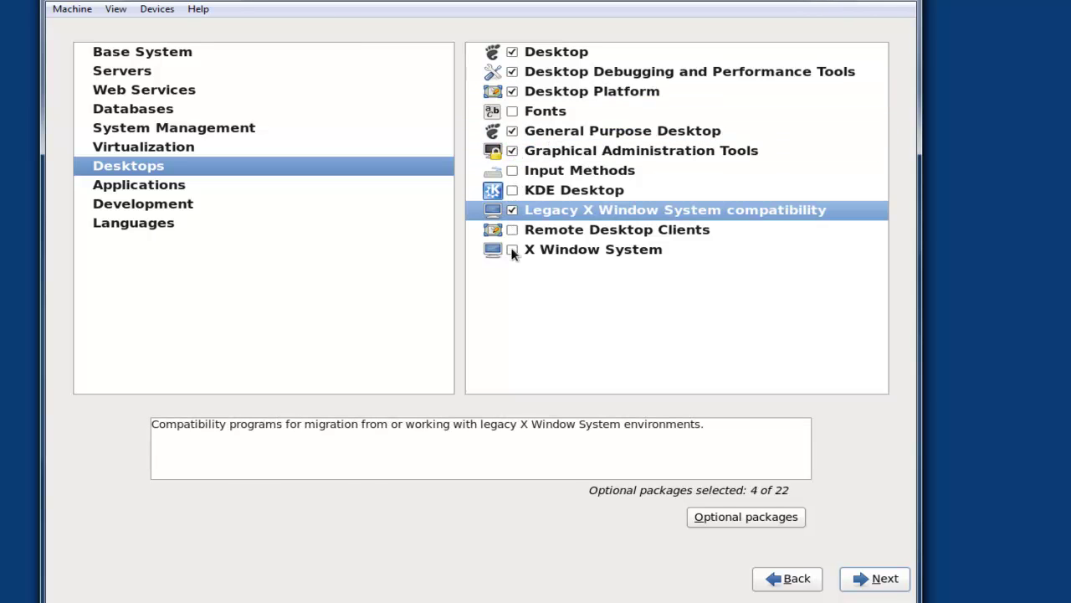
pyautogui.click(512, 249)
# Step: Add the Internet Browser, Development tools and Additional Development groups
pyautogui.click(121, 186)
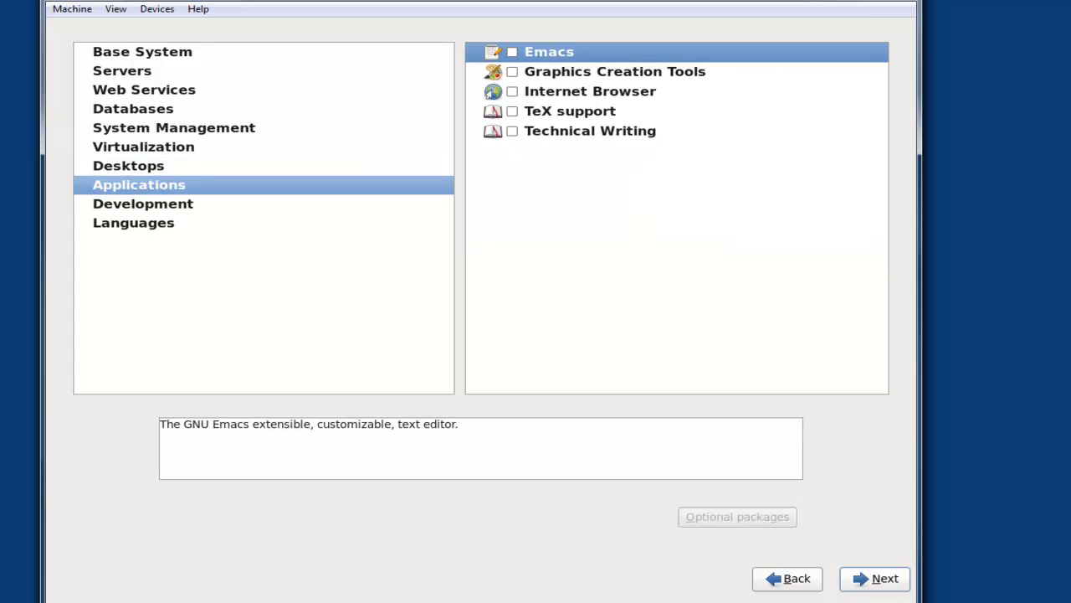
pyautogui.click(512, 92)
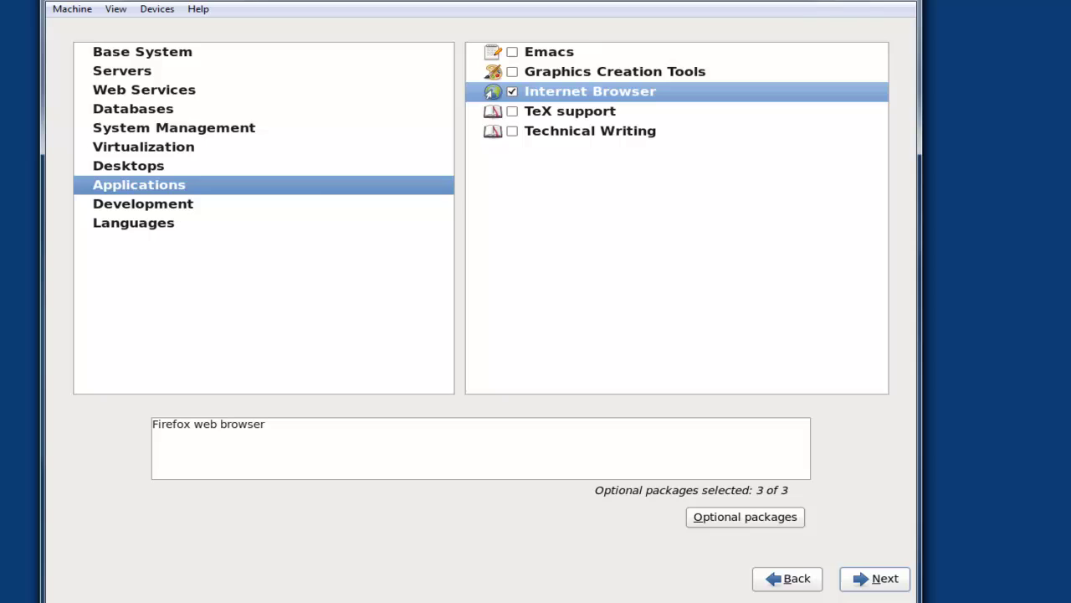
pyautogui.click(149, 210)
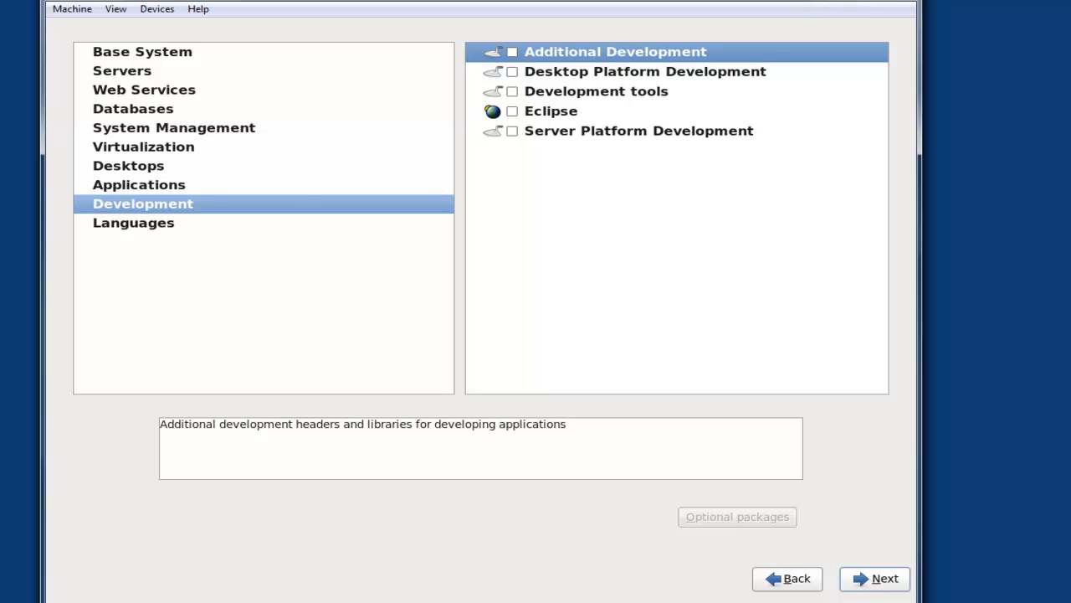
pyautogui.click(512, 92)
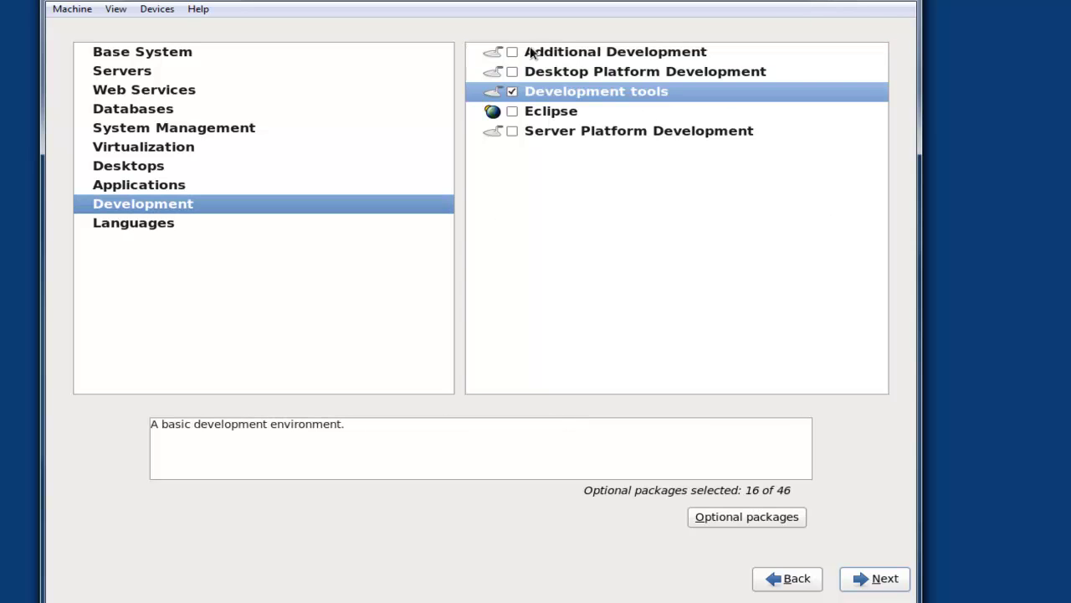
pyautogui.click(530, 53)
pyautogui.click(513, 51)
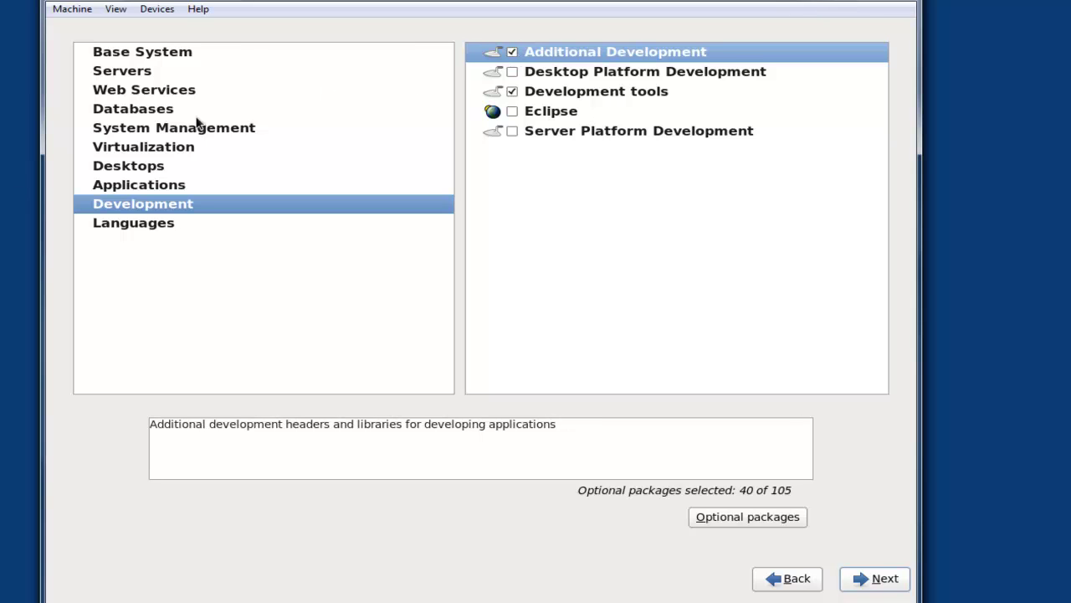
pyautogui.click(149, 223)
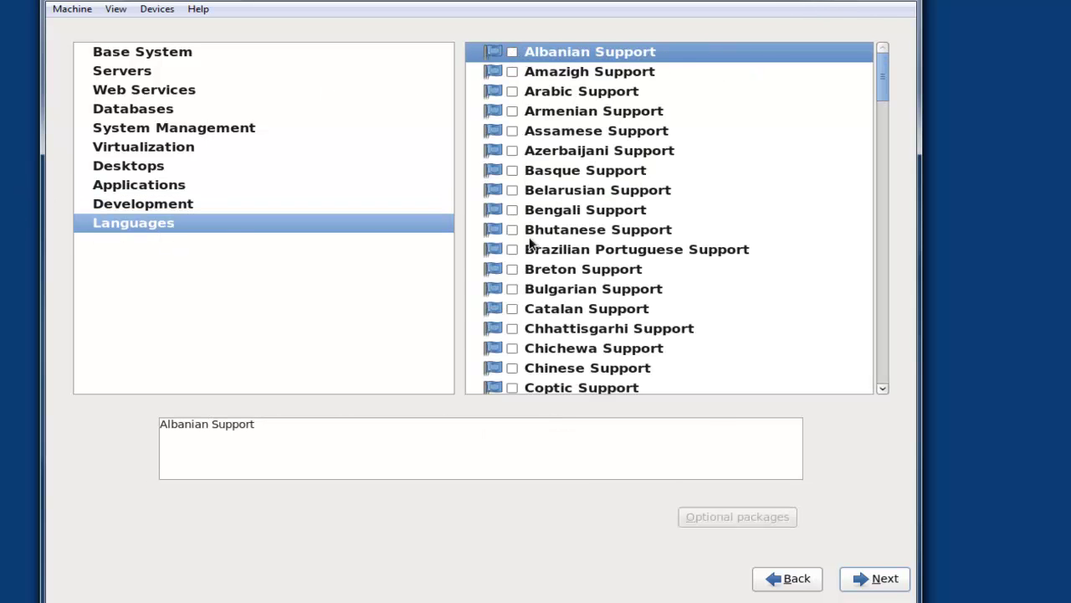
# Step: Run the Oracle Linux installation to completion and reboot the VM
pyautogui.click(879, 577)
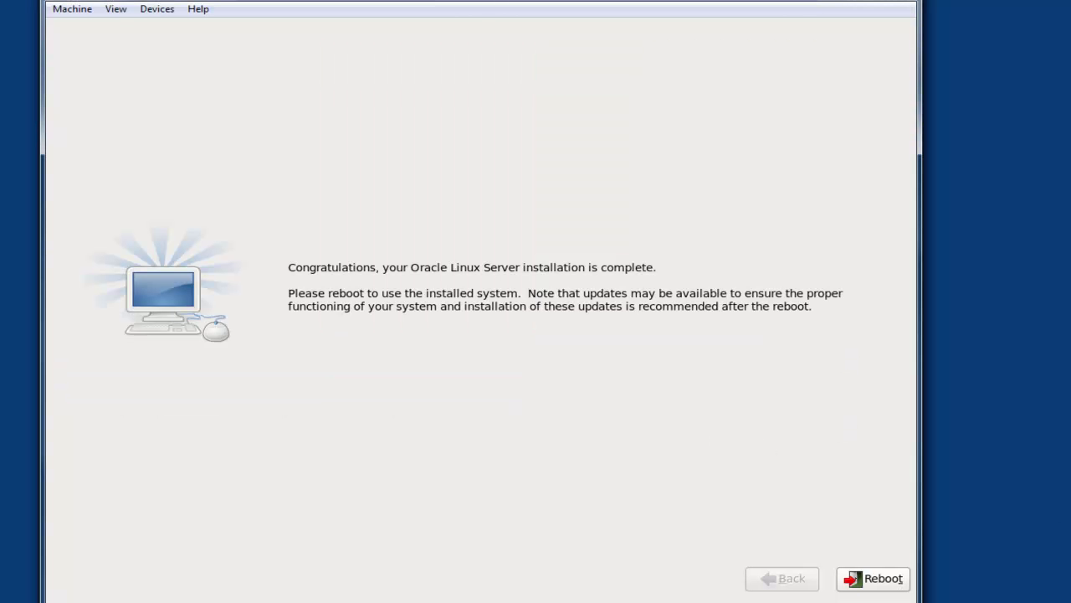
pyautogui.click(887, 578)
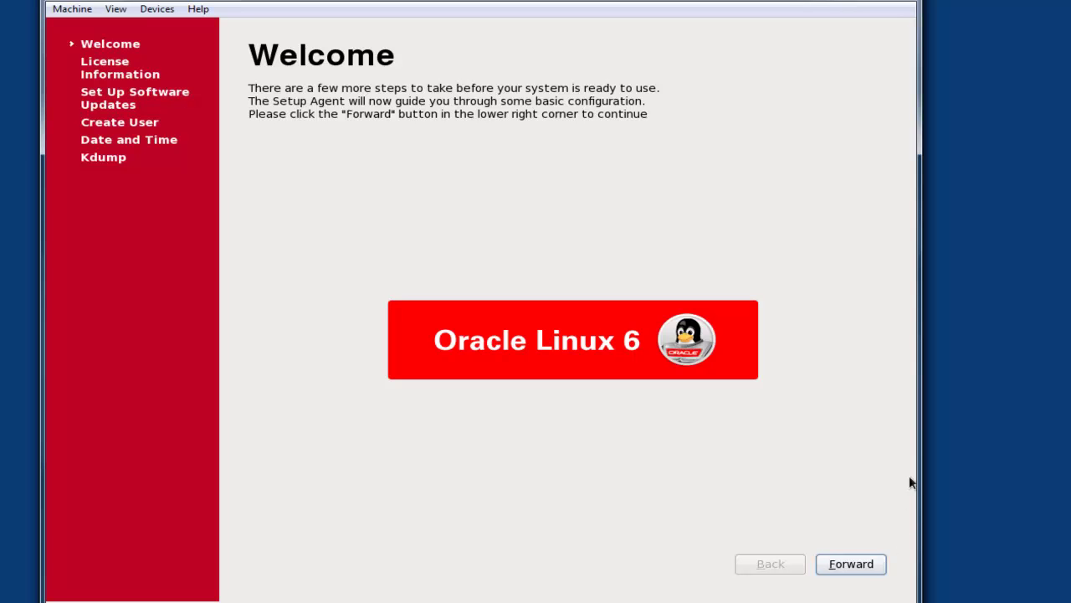
# Step: Go through first-boot setup with no regular user, default date and time, and kdump disabled
pyautogui.click(878, 573)
pyautogui.click(878, 573)
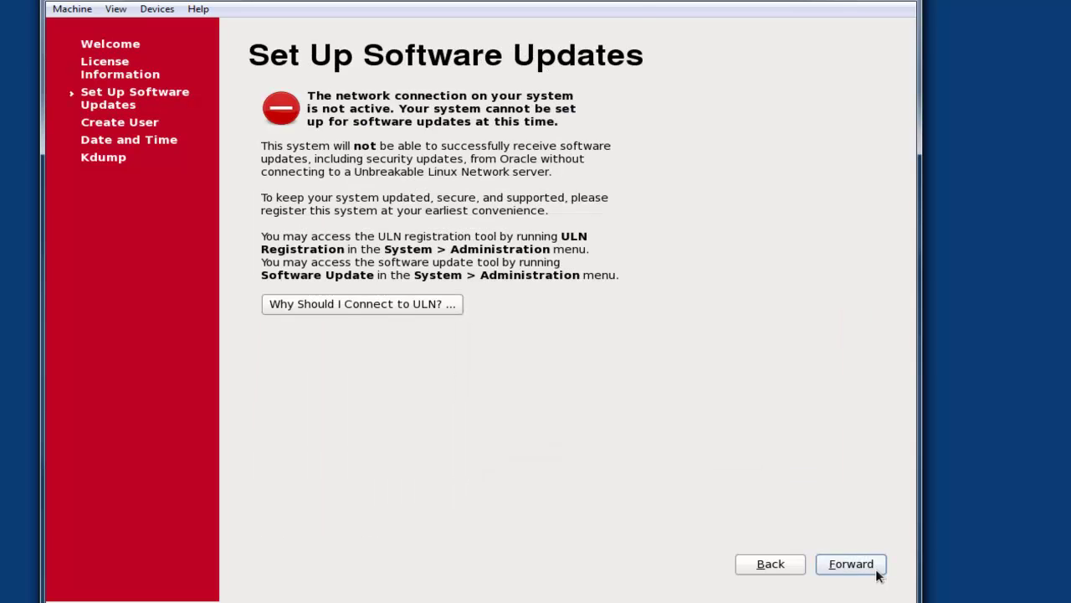
pyautogui.click(878, 574)
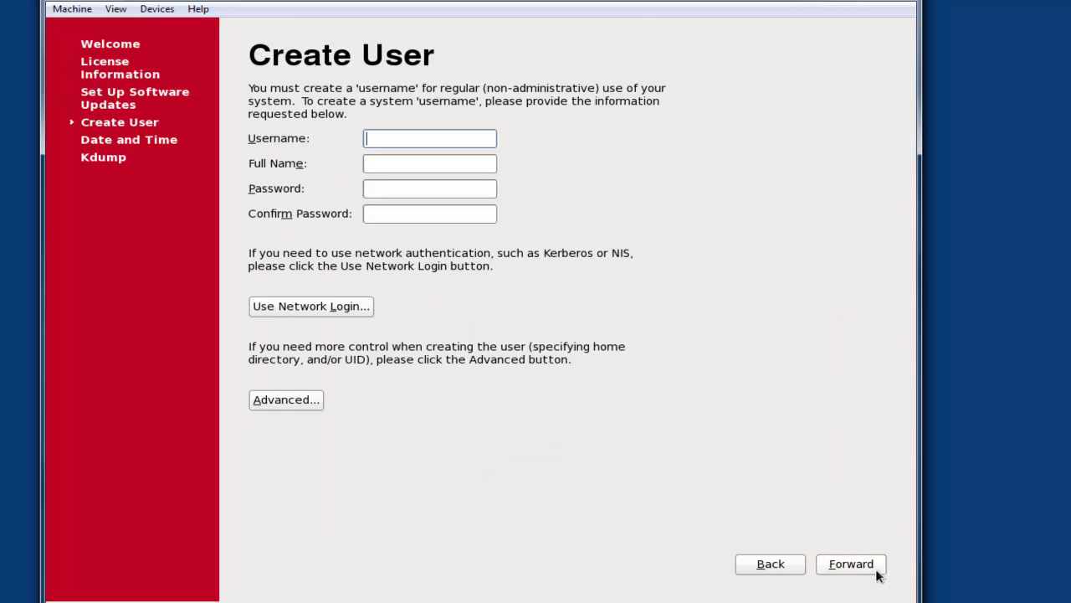
pyautogui.click(878, 573)
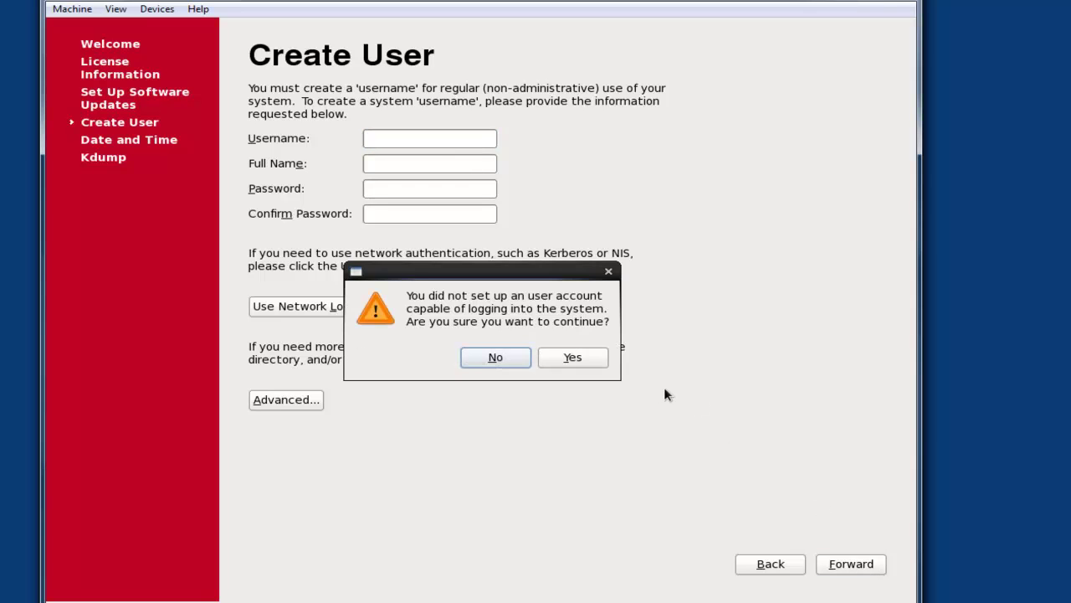
pyautogui.click(596, 365)
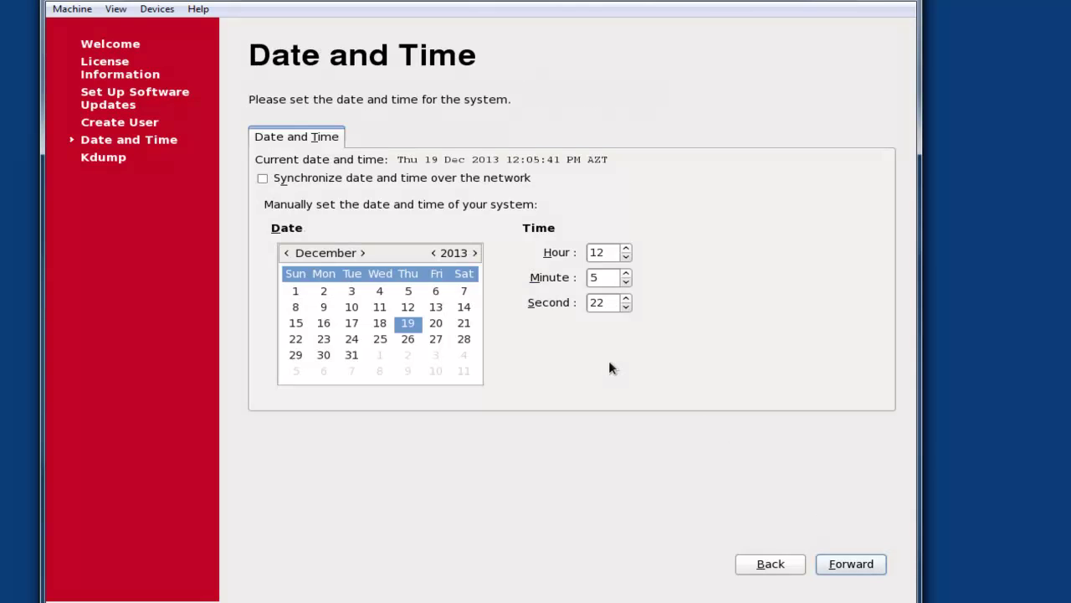
pyautogui.click(855, 569)
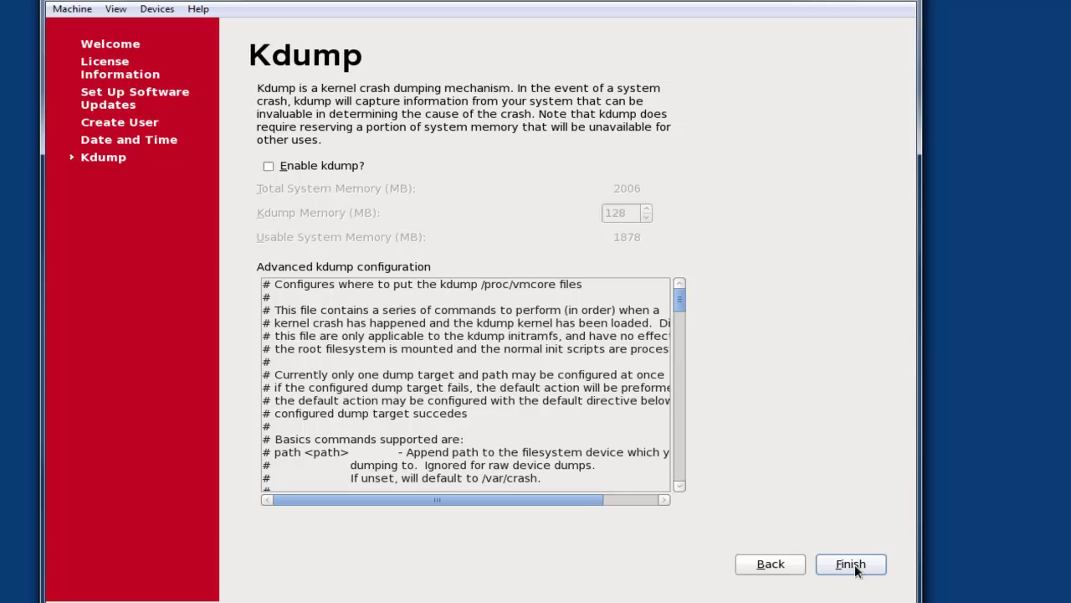
pyautogui.click(850, 564)
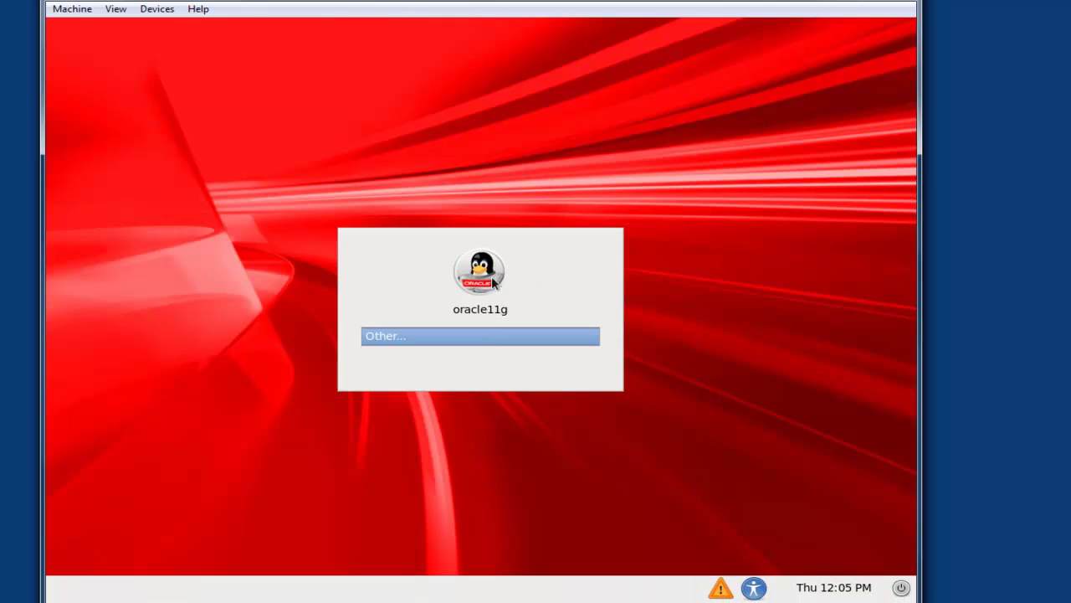
# Step: Log in as root with its password and permanently dismiss the root-user warning
pyautogui.click(490, 337)
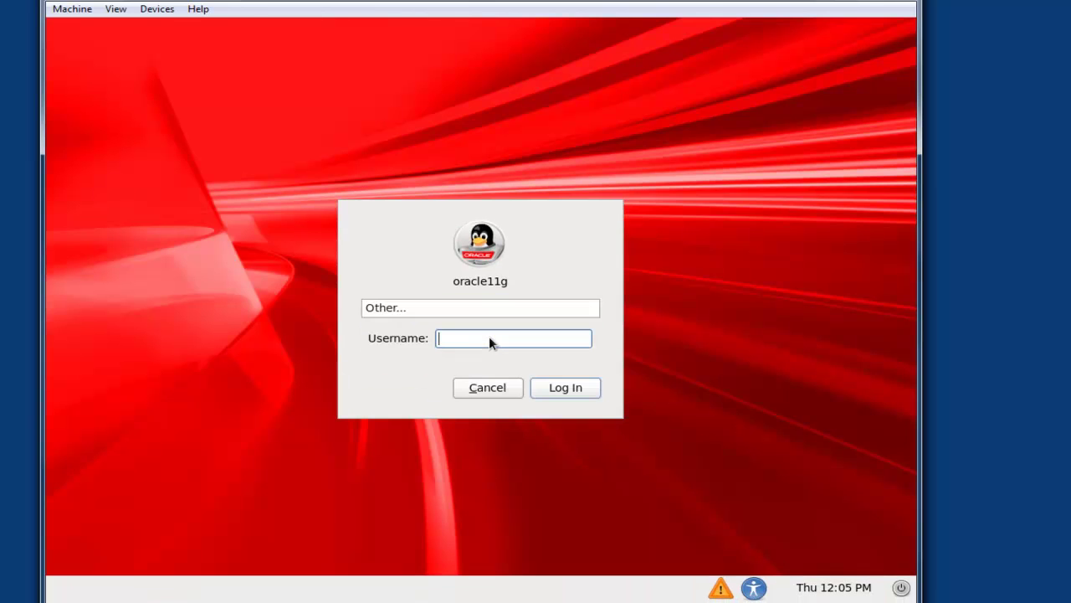
pyautogui.write('root')
pyautogui.press('Return')
pyautogui.write('oracle1')
pyautogui.press('Return')
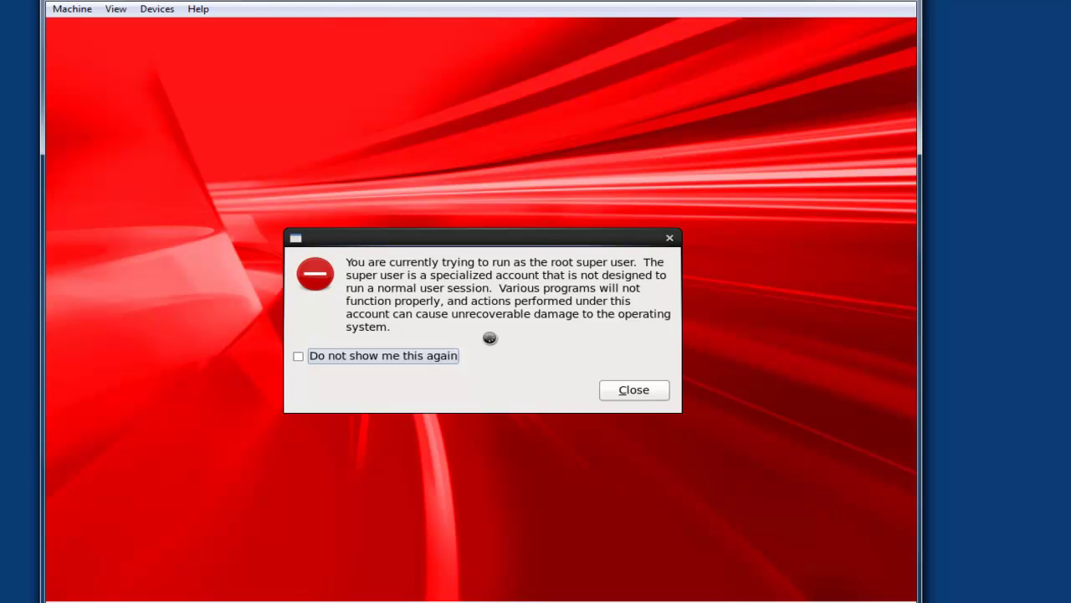
pyautogui.press('space')
pyautogui.click(619, 391)
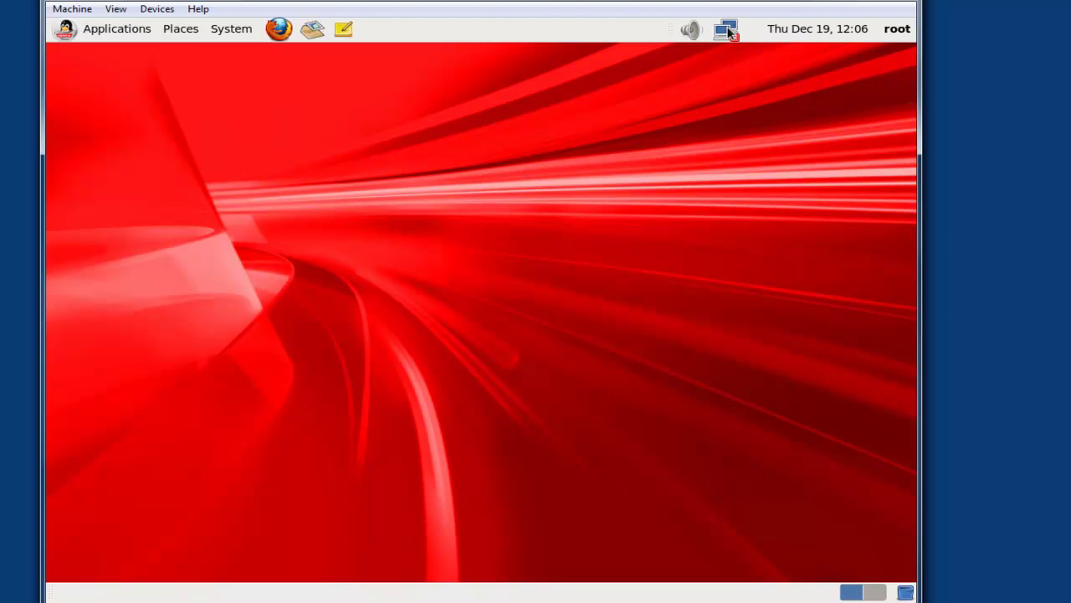
# Step: Connect the System eth0 network and run ifconfig in a Desktop terminal
pyautogui.click(728, 30)
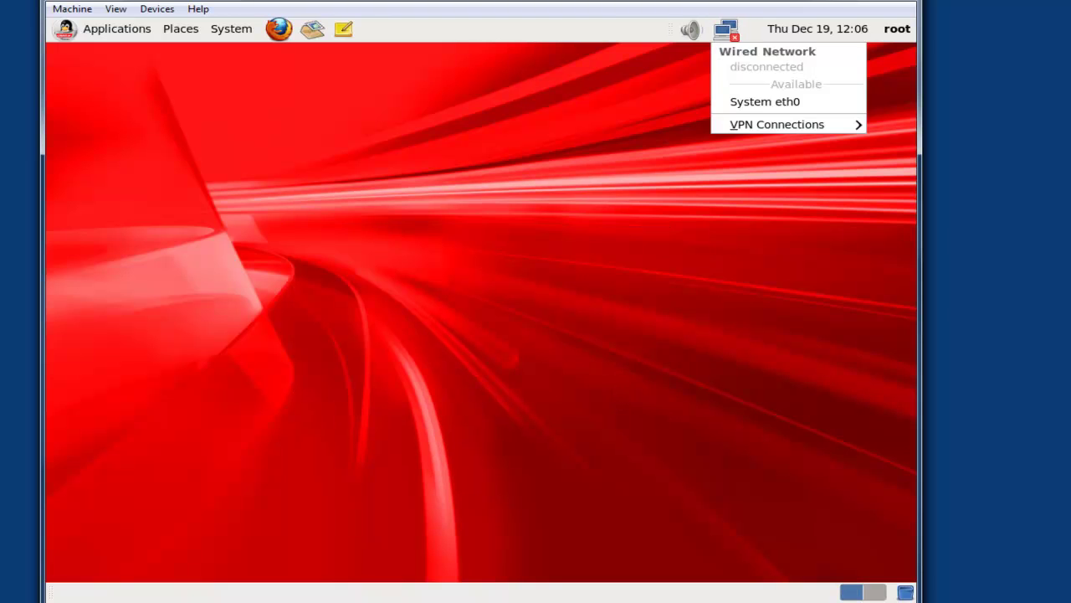
pyautogui.click(741, 103)
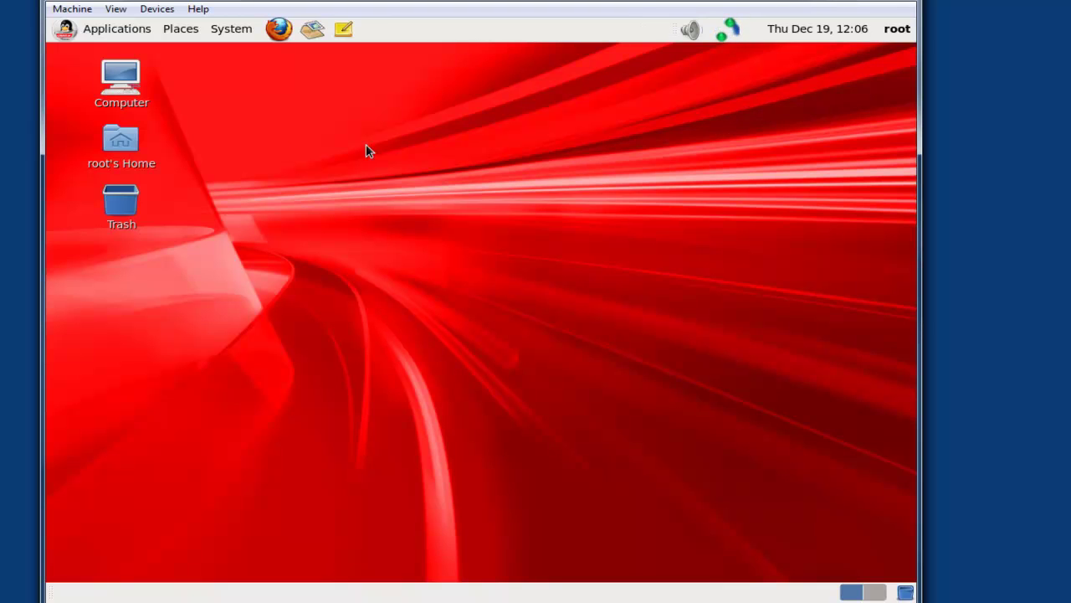
pyautogui.rightClick(302, 160)
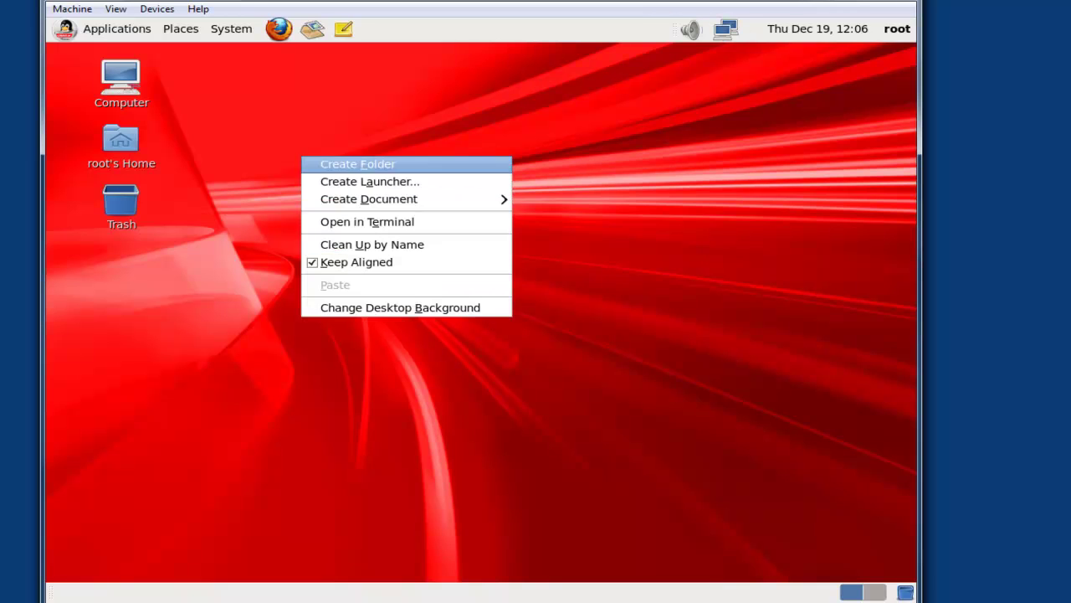
pyautogui.click(381, 222)
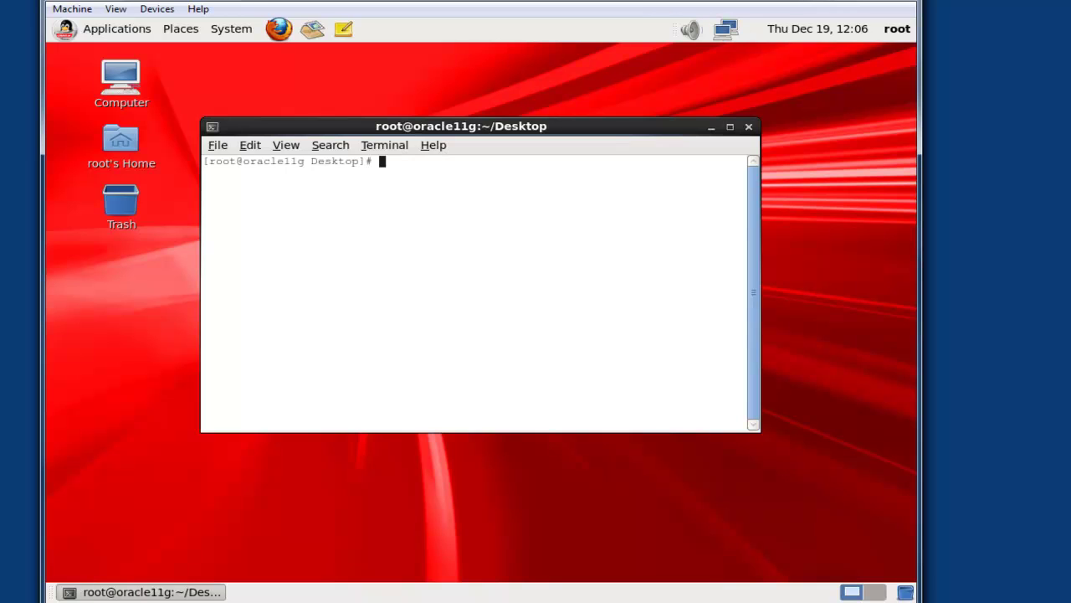
pyautogui.write('ifconfig')
pyautogui.press('Return')
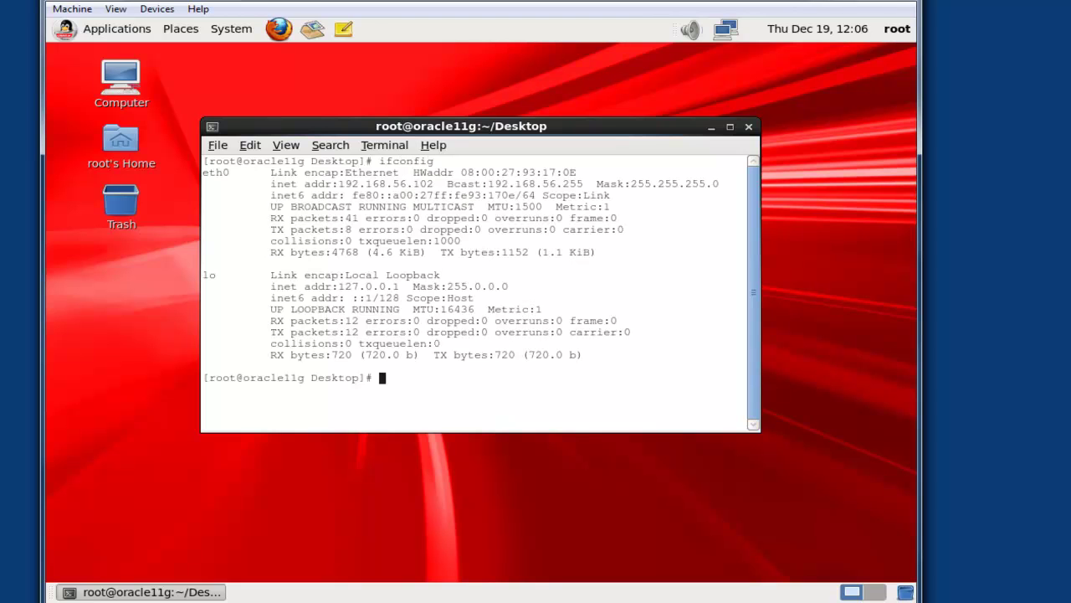
pyautogui.press('Return')
pyautogui.press('Return')
# Step: Ping the host at 192.168.56.1, stop it for statistics, and exit the terminal
pyautogui.write('pi')
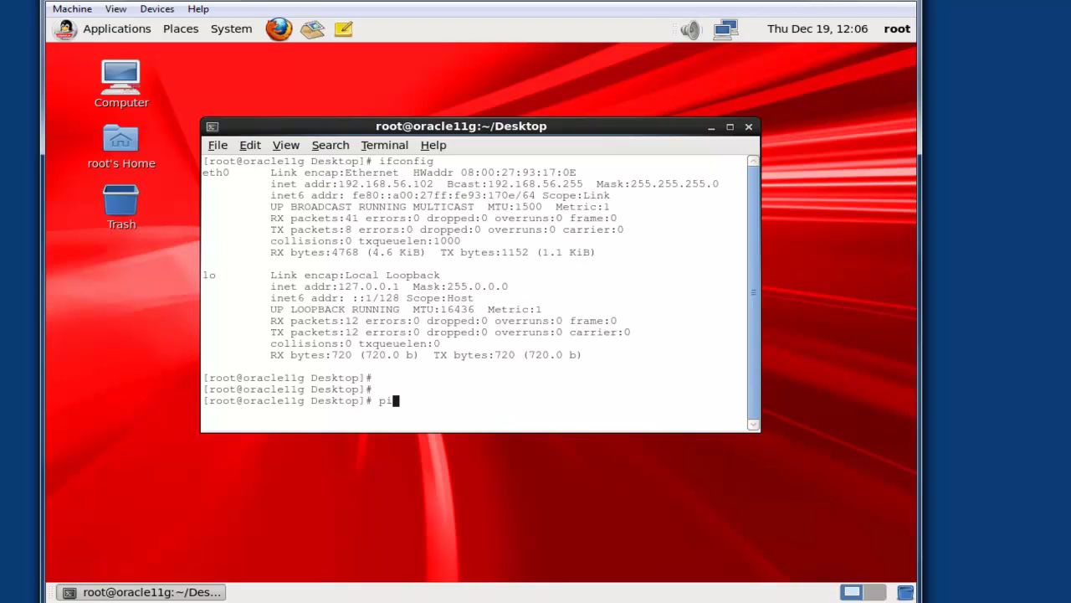
pyautogui.write('ng 192.168.56.1')
pyautogui.press('Return')
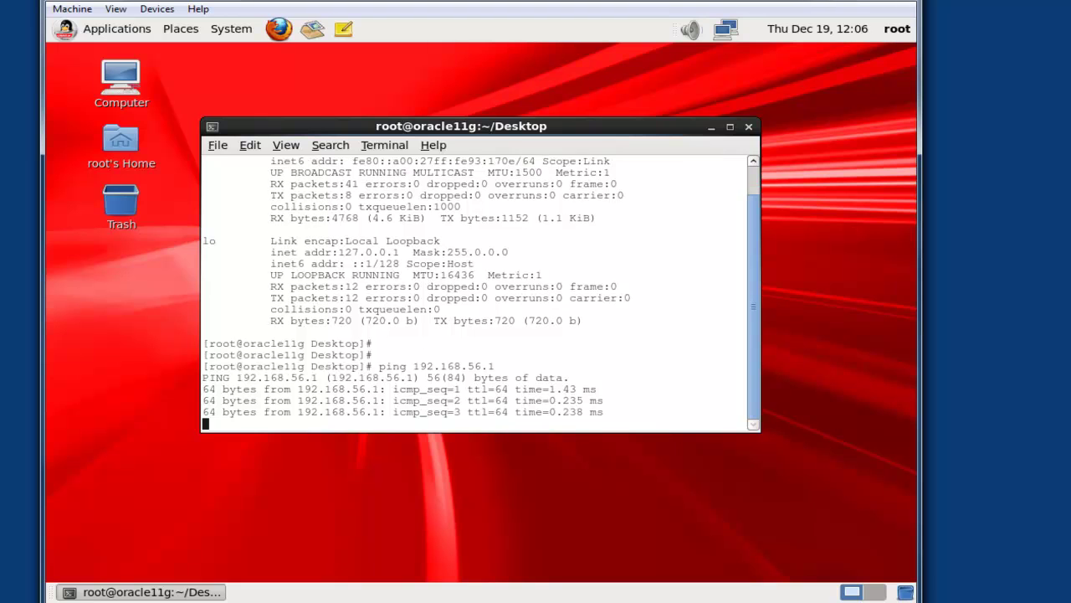
pyautogui.hotkey('ctrl', 'c')
pyautogui.press('Return')
pyautogui.press('Return')
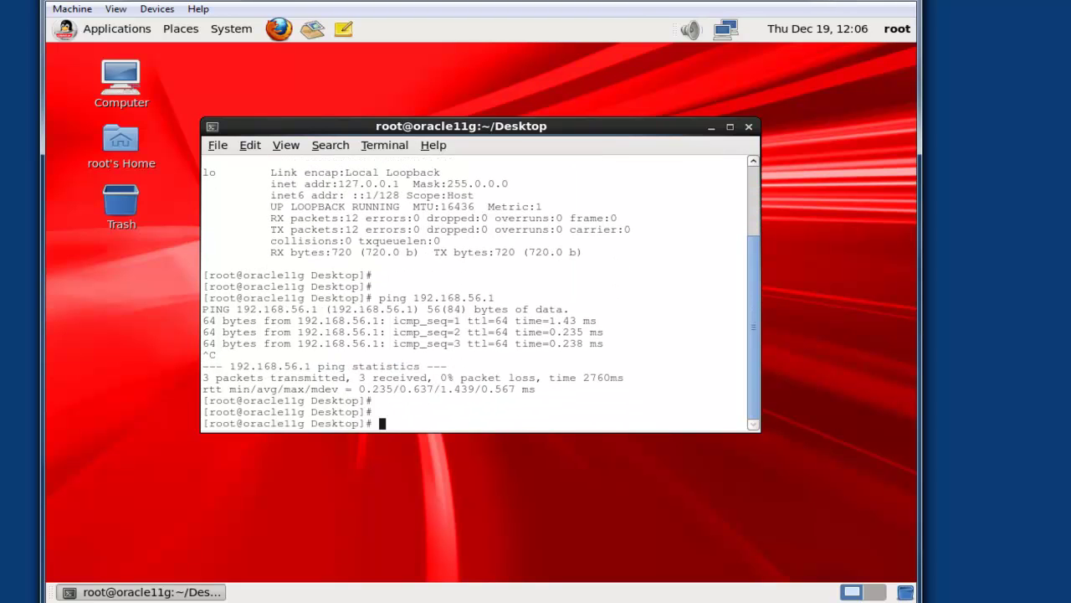
pyautogui.write('exit')
pyautogui.press('Return')
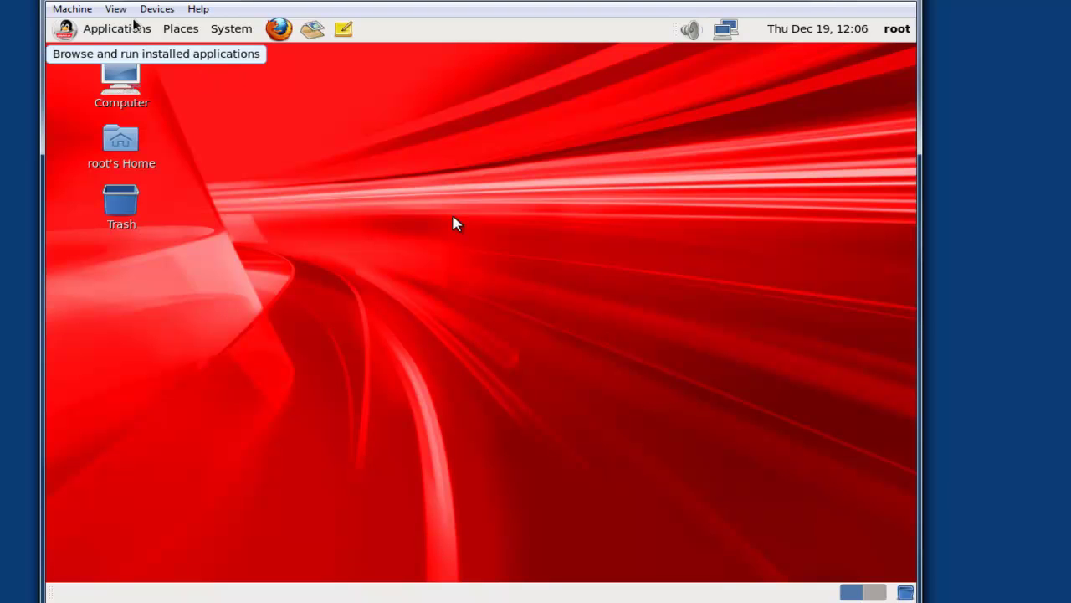
# Step: Insert the Guest Additions CD image and run its installer through to completion
pyautogui.click(159, 9)
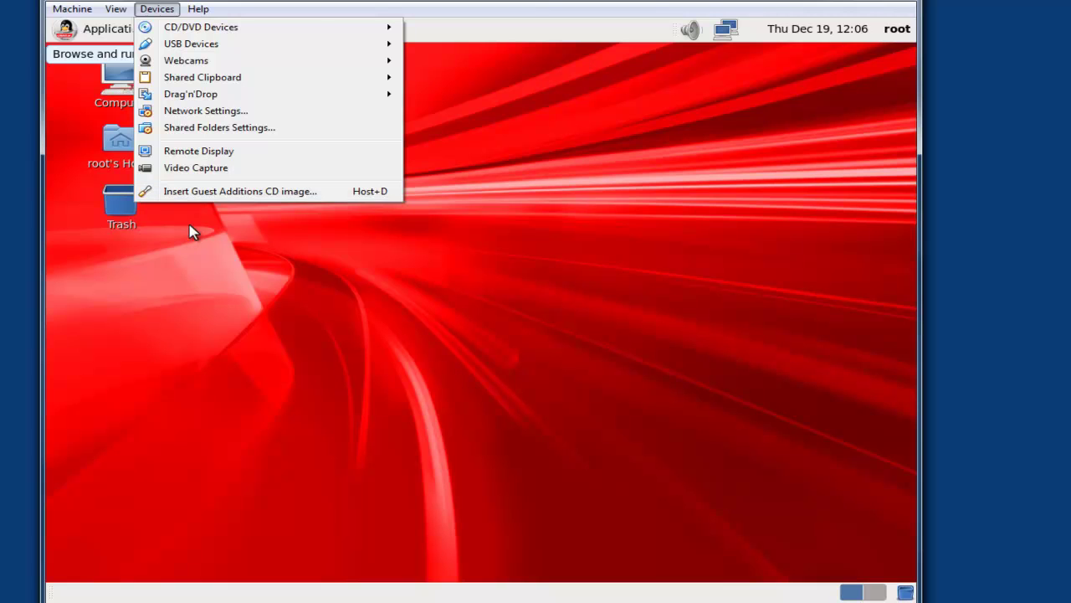
pyautogui.click(194, 192)
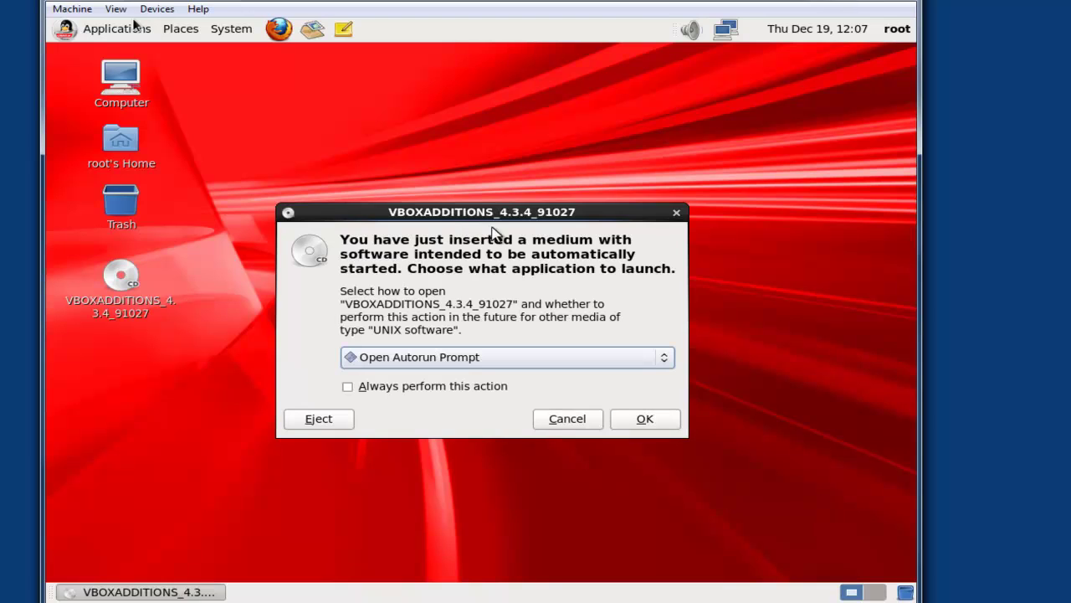
pyautogui.click(660, 424)
pyautogui.click(619, 379)
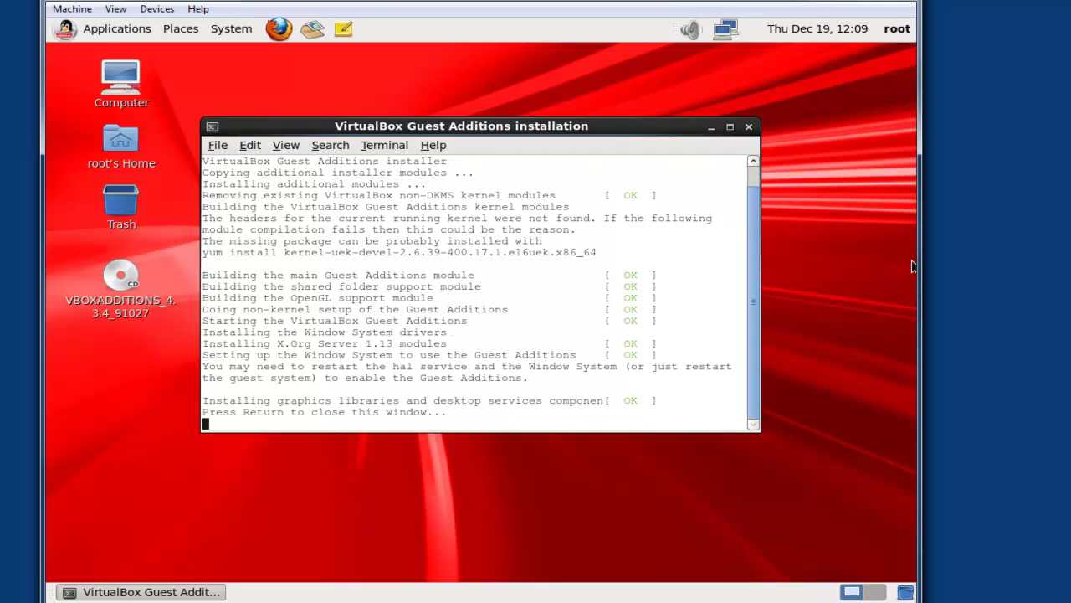
pyautogui.press('Return')
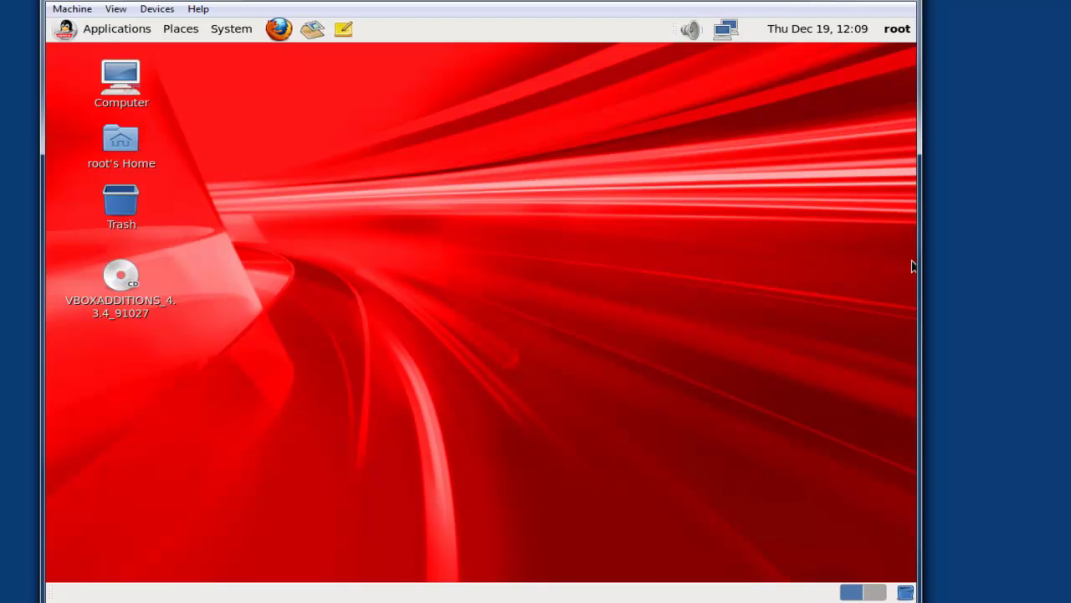
# Step: Eject the VBOXADDITIONS disc from the guest desktop
pyautogui.rightClick(127, 282)
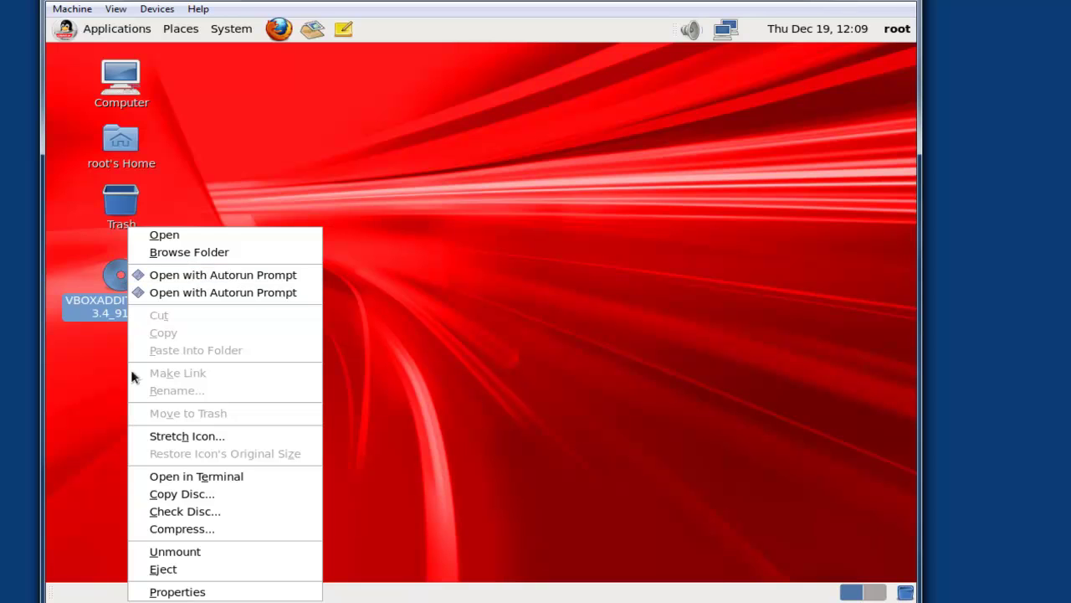
pyautogui.click(187, 569)
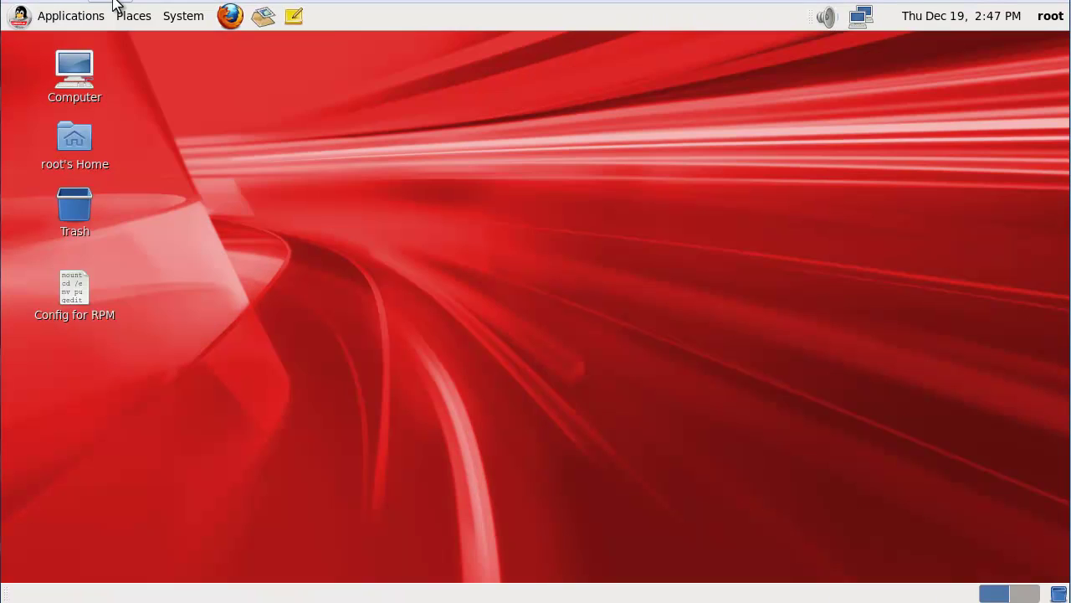
pyautogui.click(115, 5)
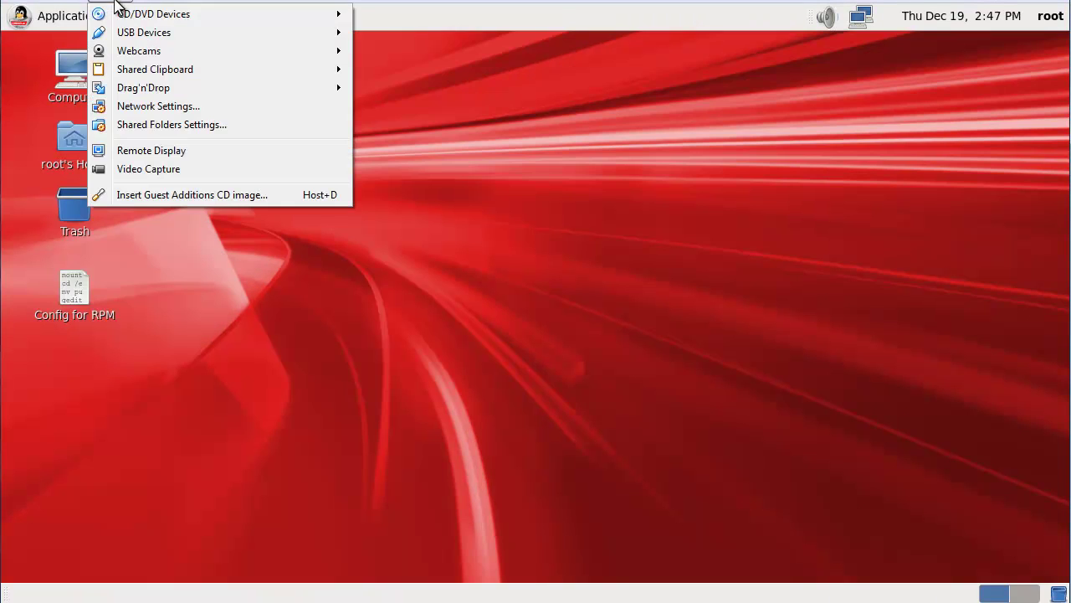
# Step: Load the Oracle Linux 6.4 ISO into the virtual drive and open a root terminal
pyautogui.moveTo(153, 14)
pyautogui.click(434, 72)
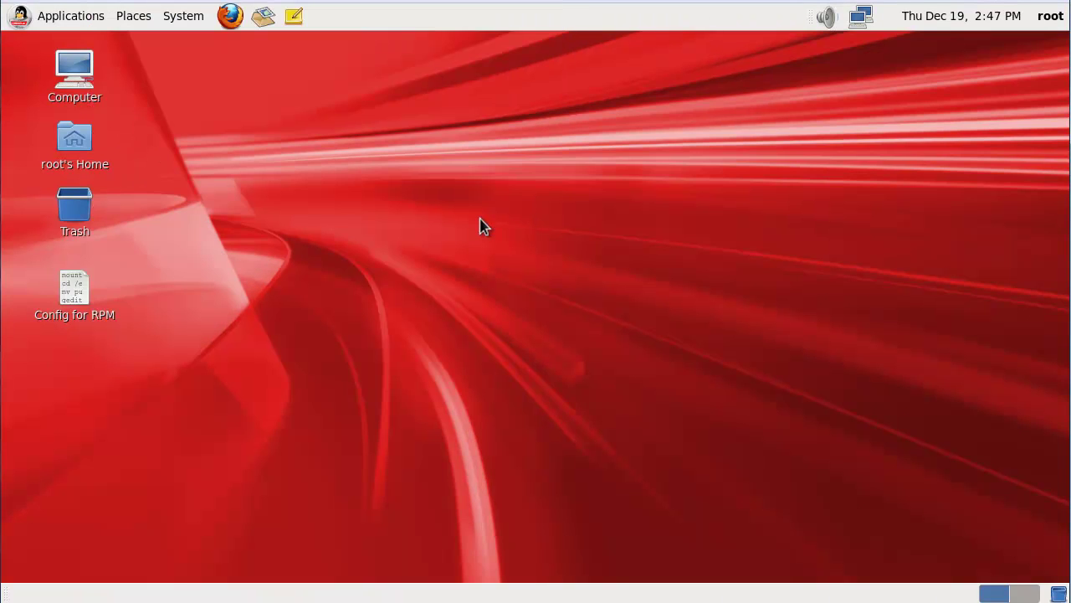
pyautogui.click(415, 55)
pyautogui.rightClick(438, 162)
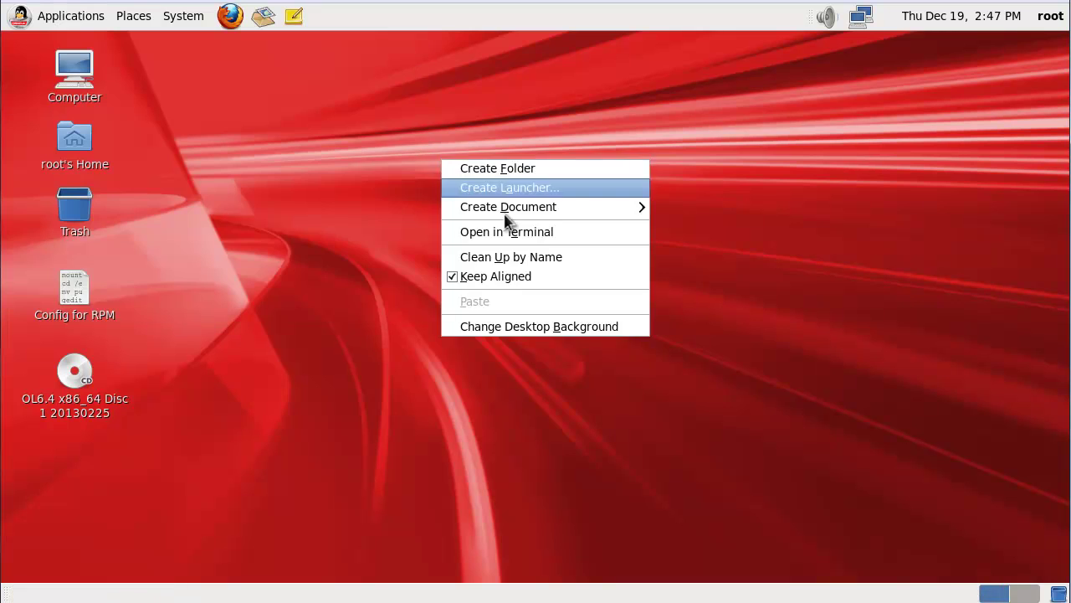
pyautogui.click(517, 232)
# Step: From /, mount /dev/sr0 at /media as an iso9660 loop device
pyautogui.write('cd /')
pyautogui.press('Return')
pyautogui.write('mount -o loo')
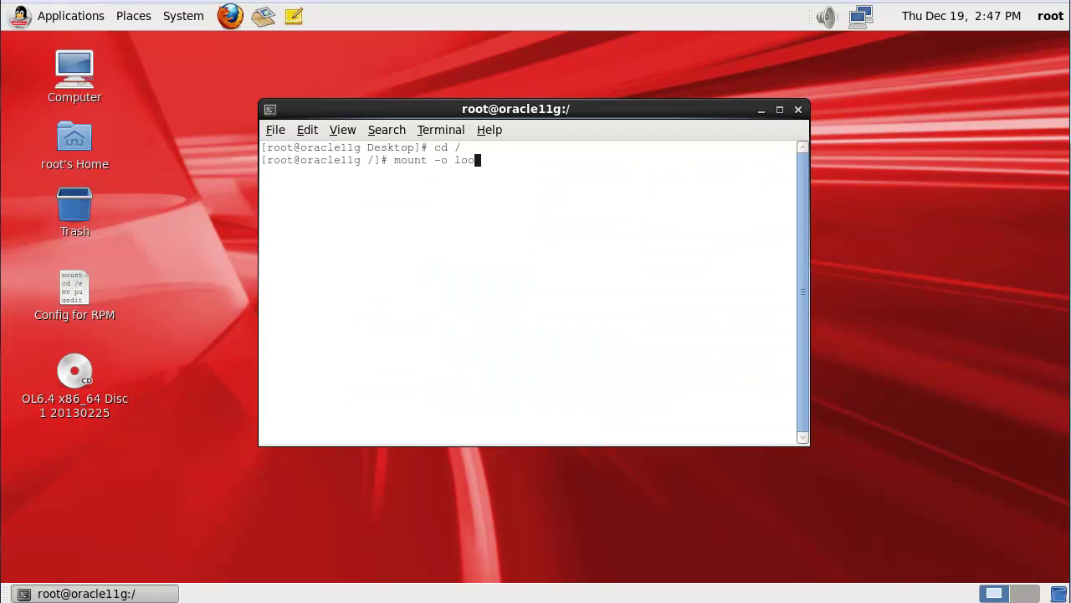
pyautogui.write('p -t iso9660 /dev/sr0 /media')
pyautogui.press('Return')
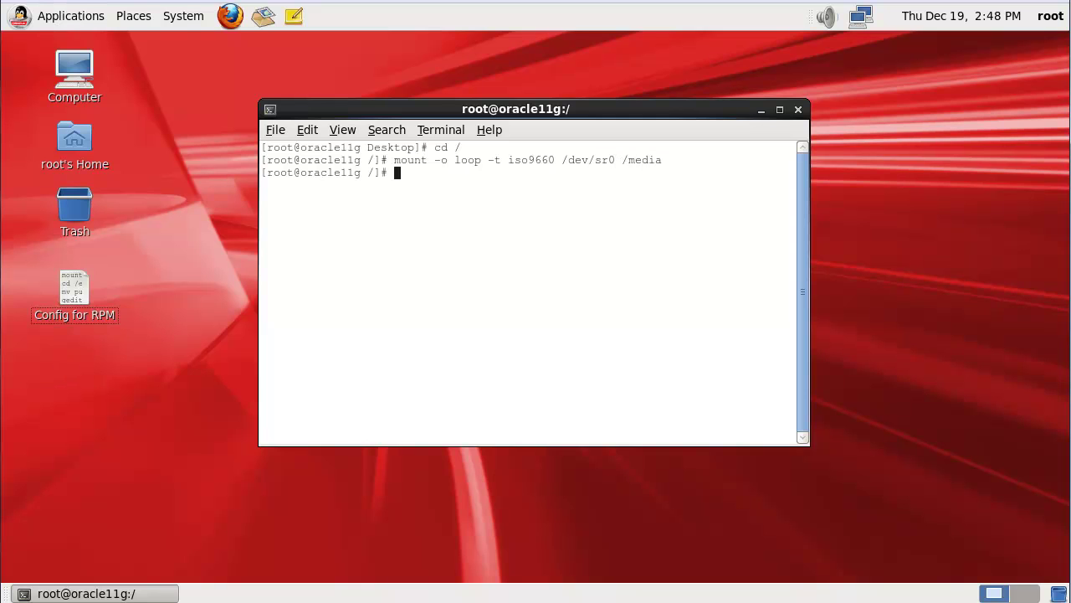
pyautogui.press('Return')
# Step: Change into /etc/yum.repos.d and list its repo files
pyautogui.write('cd /etc/yum.repos.d/')
pyautogui.press('Return')
pyautogui.write('ls -l')
pyautogui.press('Return')
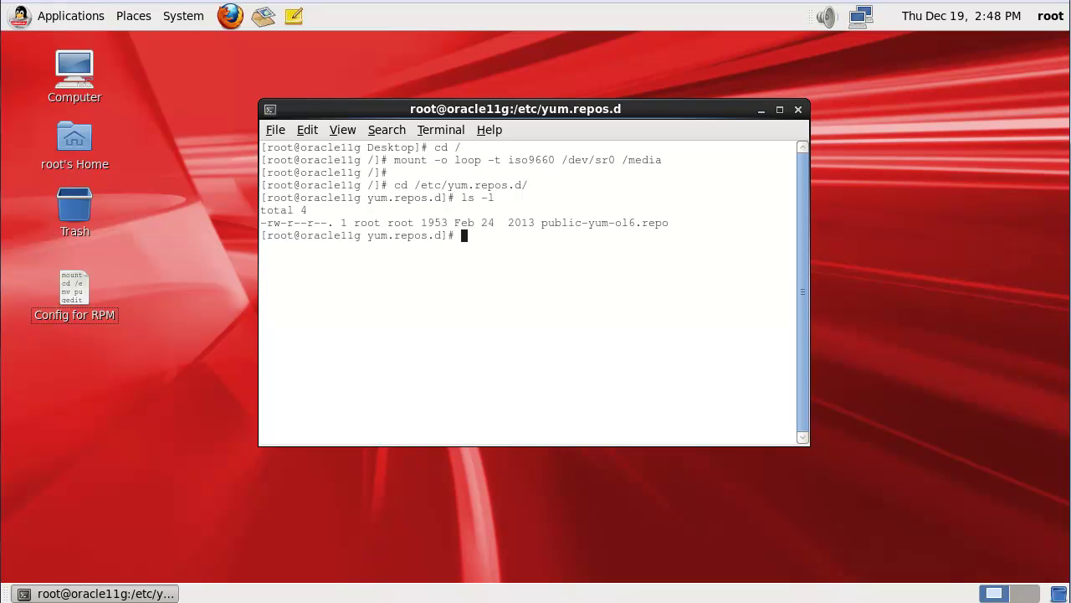
# Step: Move public-yum-ol6.repo to /tmp and create a new ol64.repo in gedit
pyautogui.press('Return')
pyautogui.write('mv publi')
pyautogui.press('Tab')
pyautogui.write('/tmp')
pyautogui.press('Return')
pyautogui.press('Return')
pyautogui.write('gedit ol')
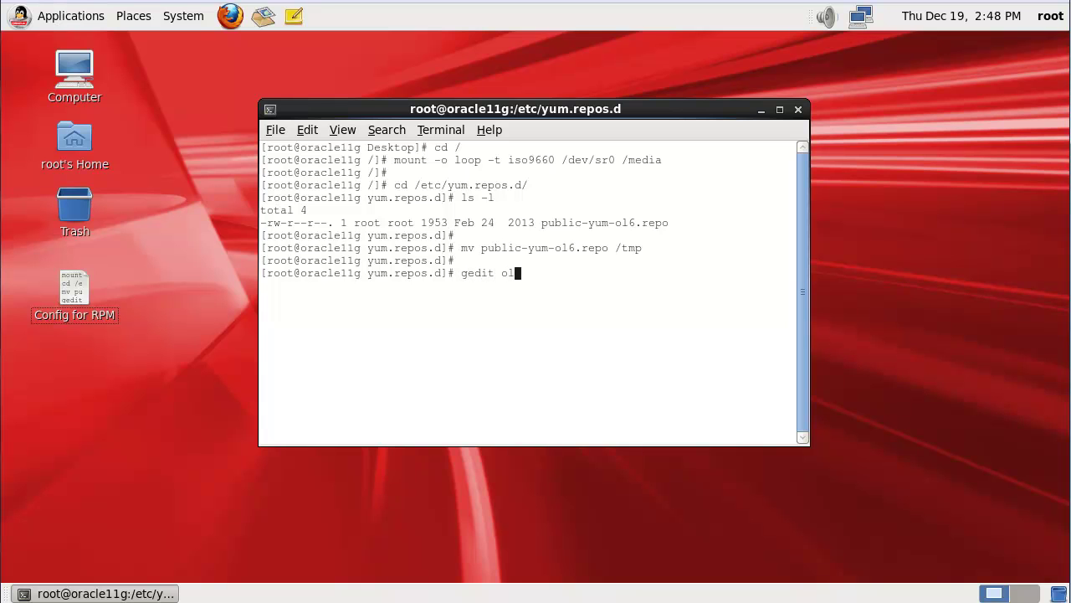
pyautogui.write('64.repo')
pyautogui.press('Return')
# Step: Paste the [OL64] repo definition (baseurl=file:///media, gpgcheck=1, enabled=1), save ol64.repo, and close gedit
pyautogui.moveTo(294, 62); pyautogui.dragTo(532, 78)
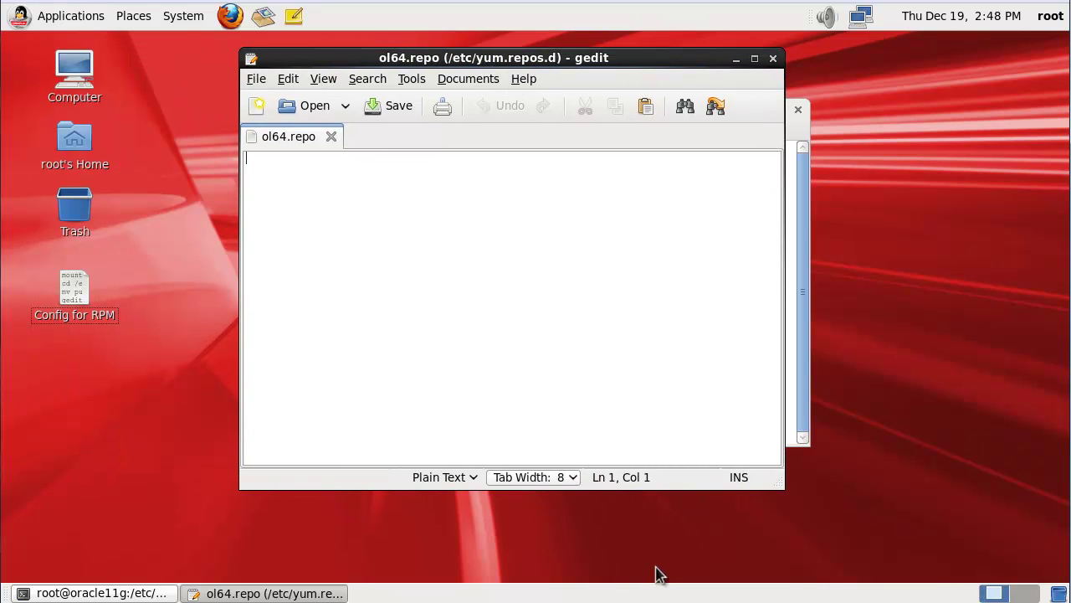
pyautogui.hotkey('ctrl', 'v')
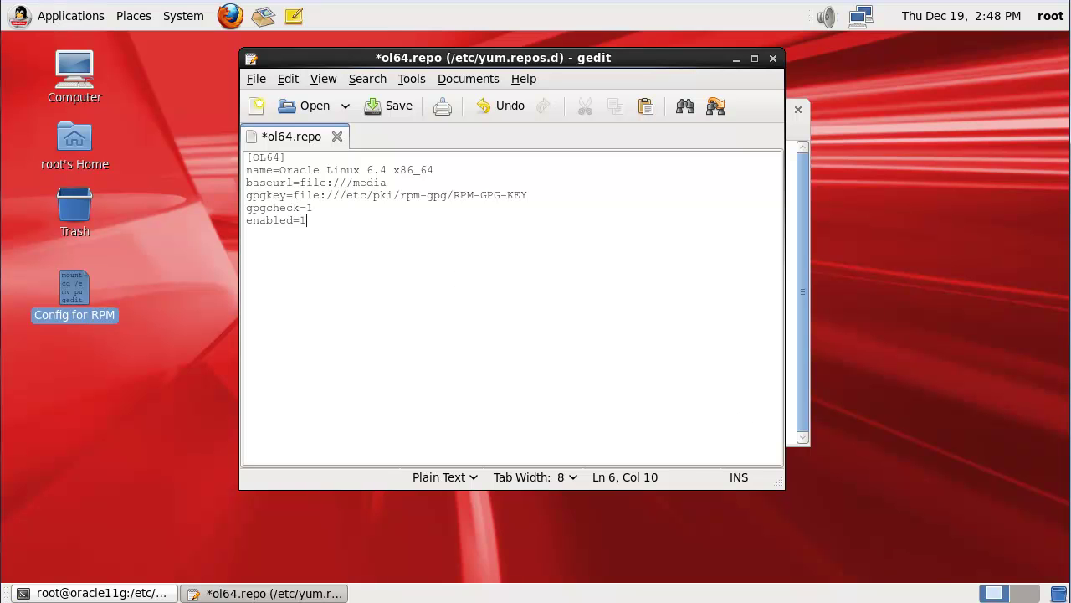
pyautogui.click(387, 107)
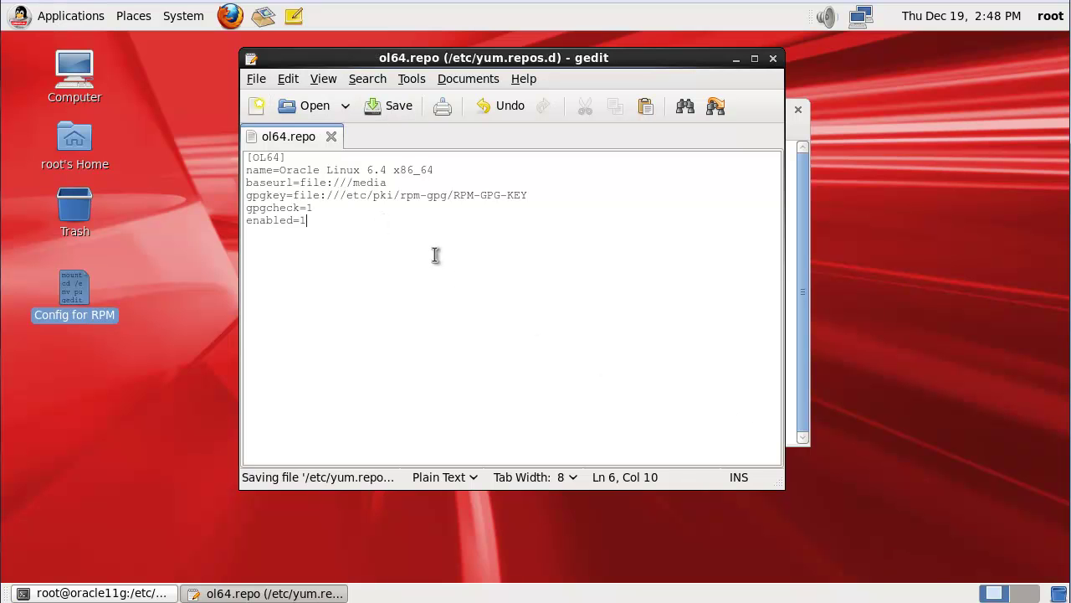
pyautogui.click(774, 58)
# Step: Display ol64.repo and yum install oracle-rdbms-server-11gR2-preinstall
pyautogui.write('cat o')
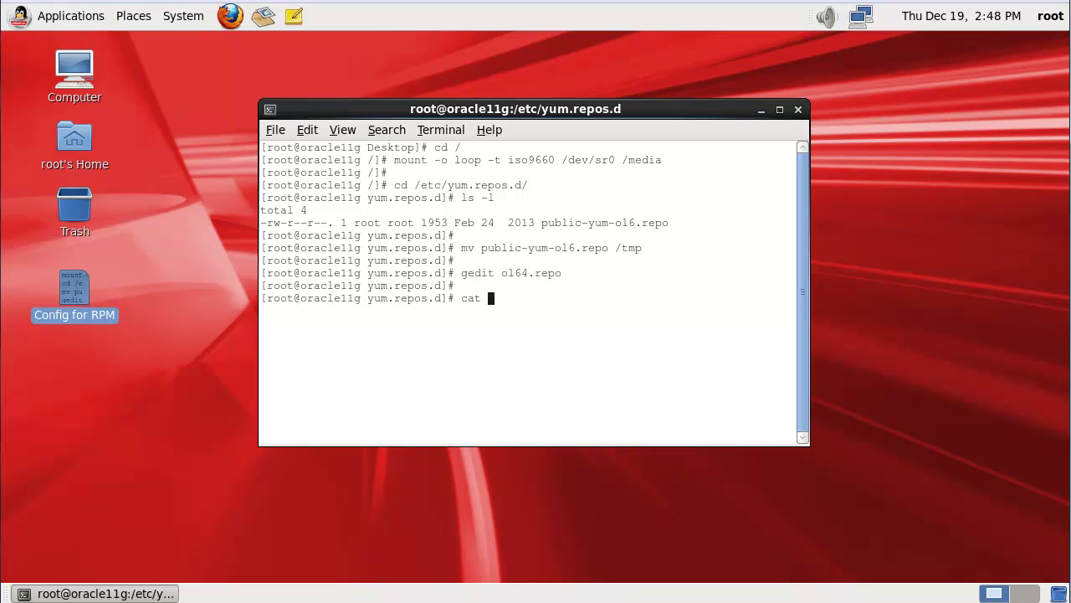
pyautogui.press('Tab')
pyautogui.press('Return')
pyautogui.press('Return')
pyautogui.press('Return')
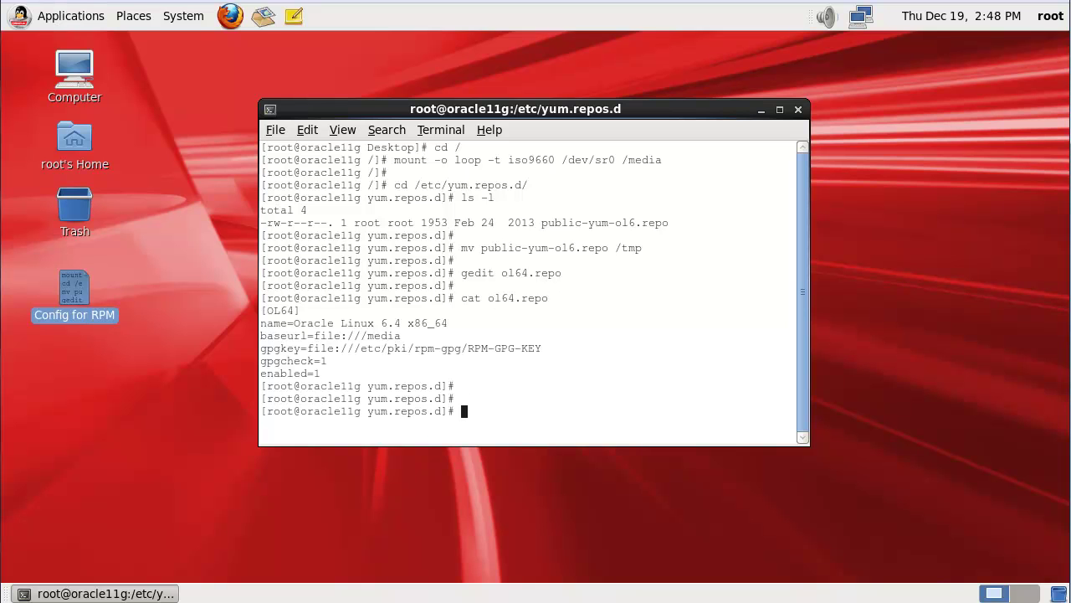
pyautogui.write('yum install -y oracle-rdbms')
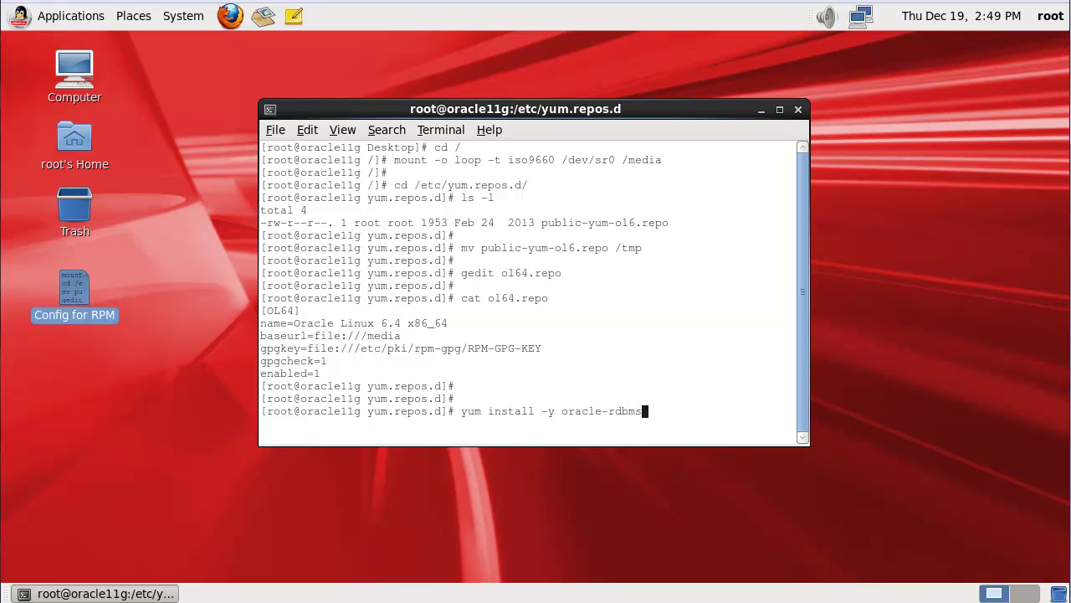
pyautogui.write('-server-11gR2-preinstall')
pyautogui.press('Return')
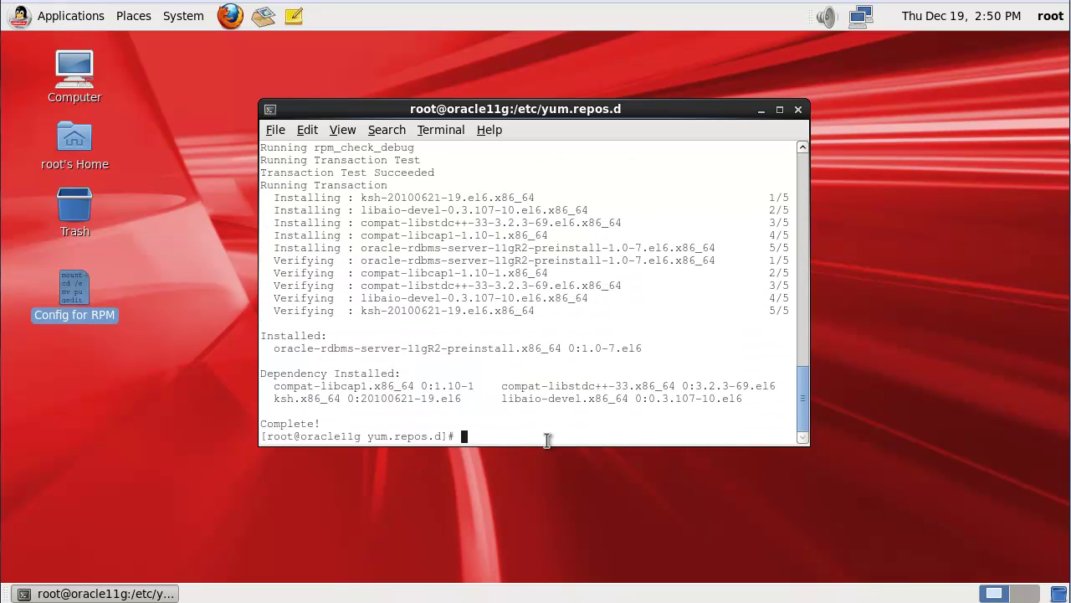
# Step: Set a new password for the oracle user with passwd oracle
pyautogui.write('passwd oracle')
pyautogui.press('Return')
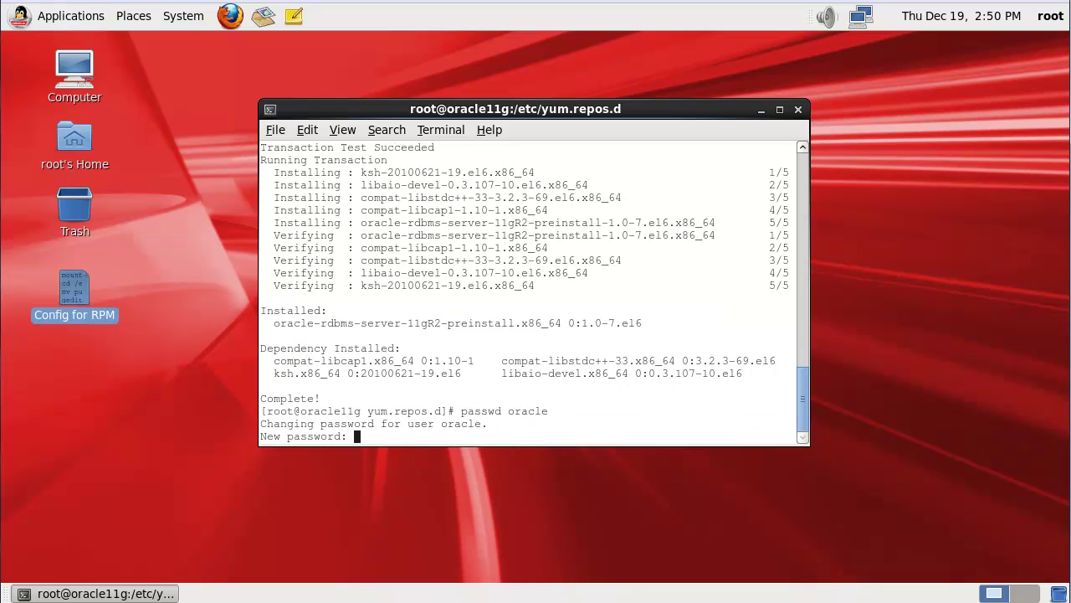
pyautogui.press('Return')
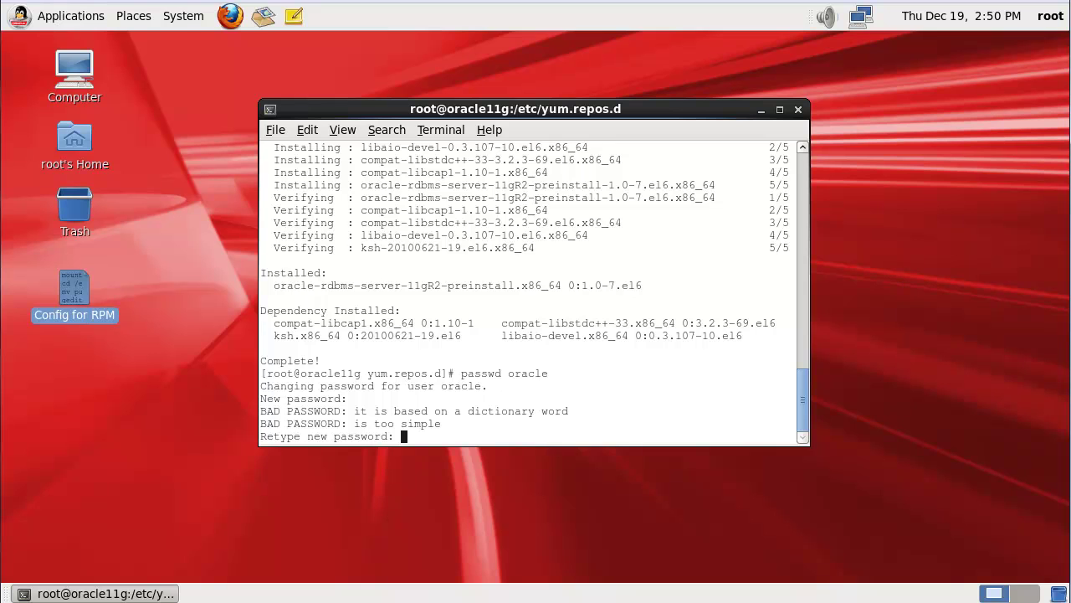
pyautogui.press('Return')
# Step: Switch to oracle with su, then exit both shells to close the terminal
pyautogui.press('Return')
pyautogui.write('su orac')
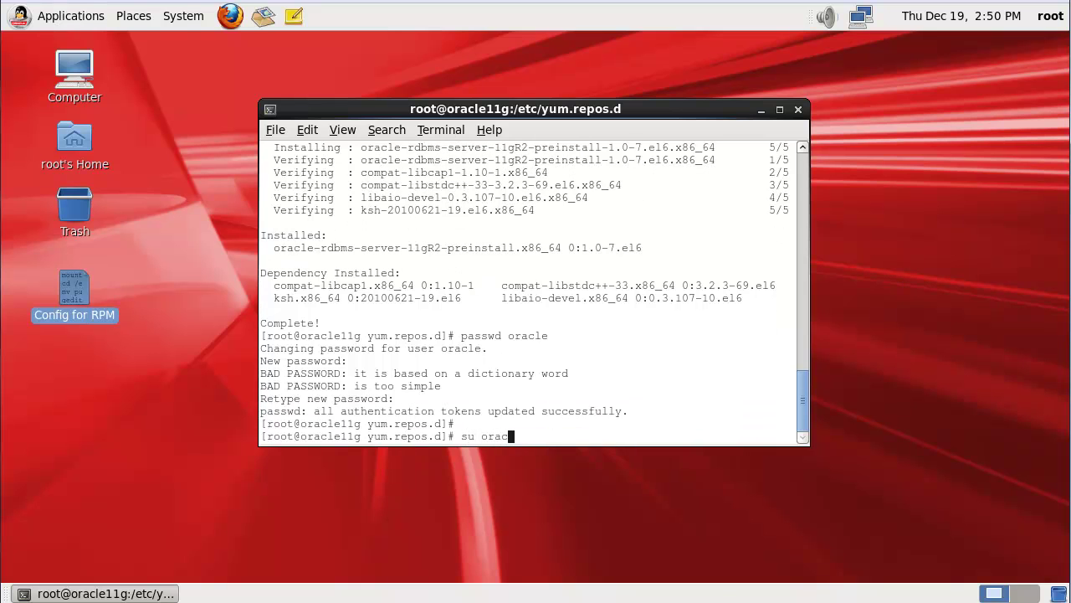
pyautogui.write('le')
pyautogui.press('Return')
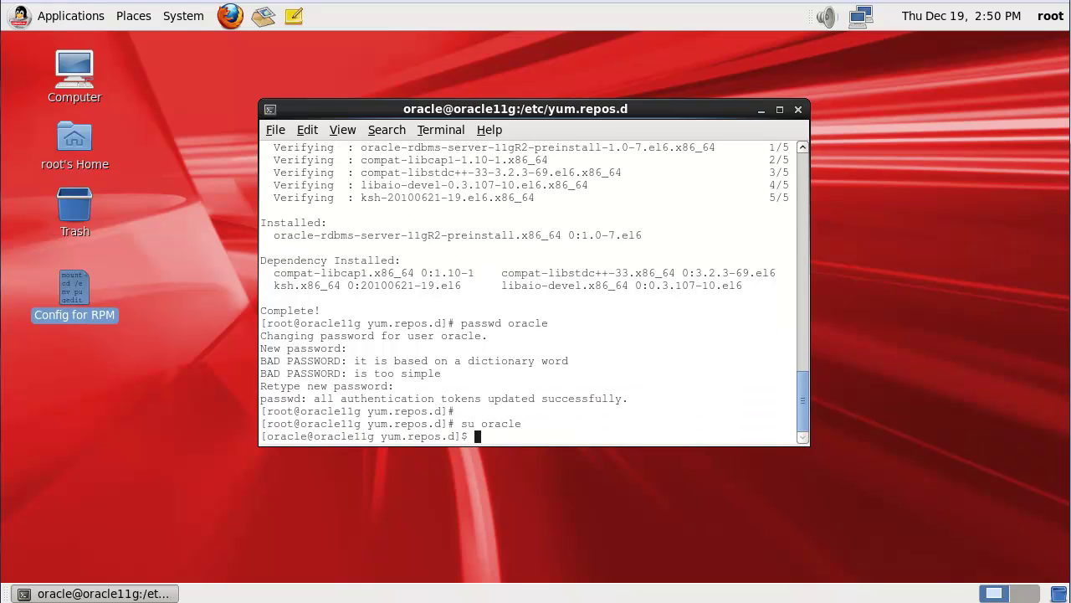
pyautogui.press('Return')
pyautogui.press('Return')
pyautogui.write('exit')
pyautogui.press('Return')
pyautogui.write('exit')
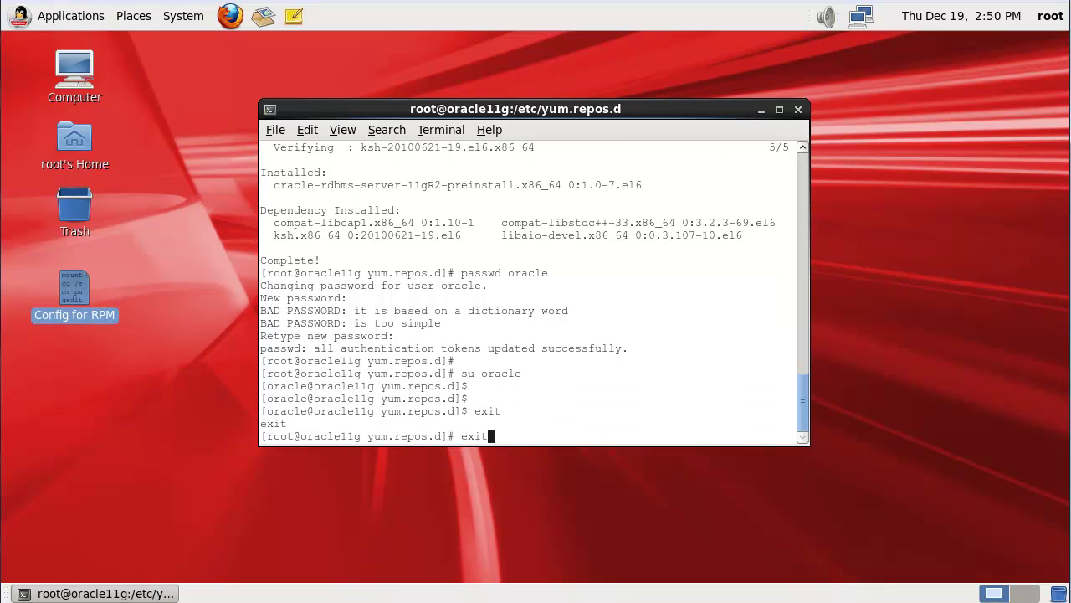
pyautogui.press('Return')
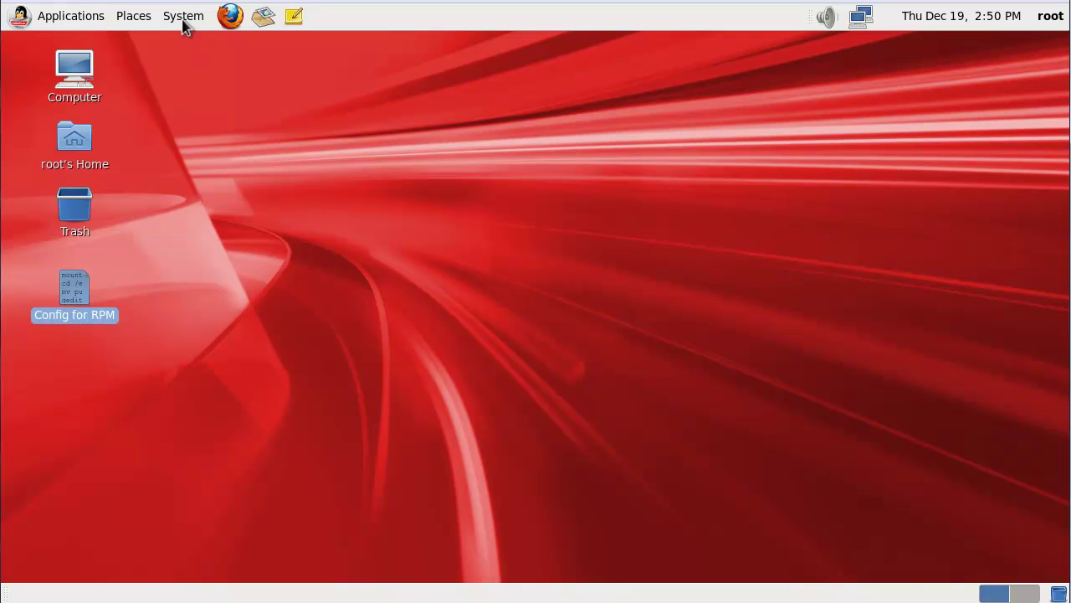
# Step: Log out of the root session
pyautogui.click(184, 17)
pyautogui.click(225, 153)
pyautogui.click(641, 362)
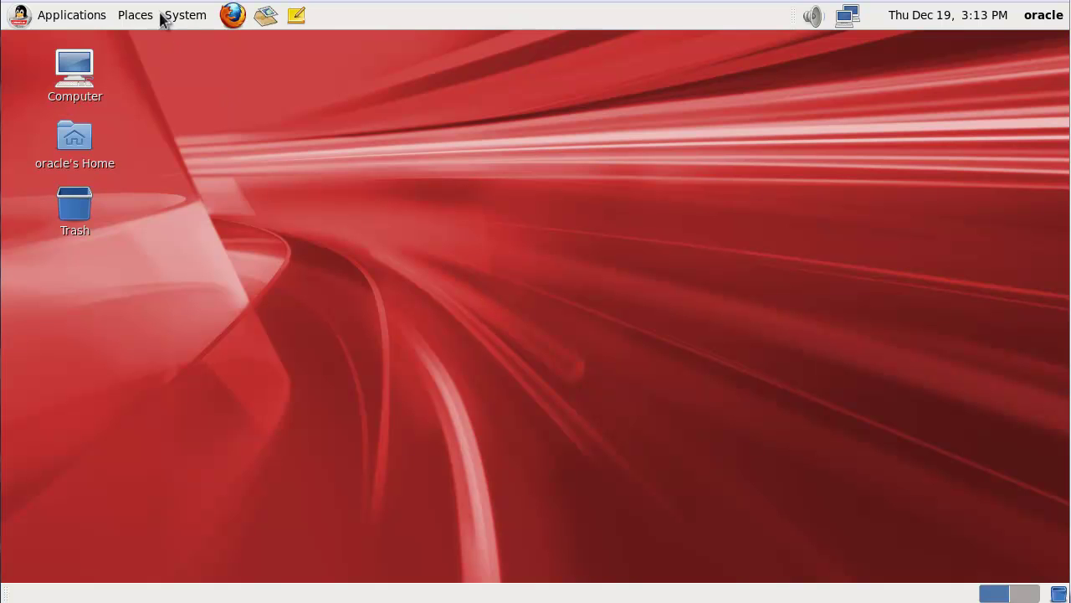
# Step: Set the VM's Drag'n'Drop mode to Bidirectional
pyautogui.click(109, 0)
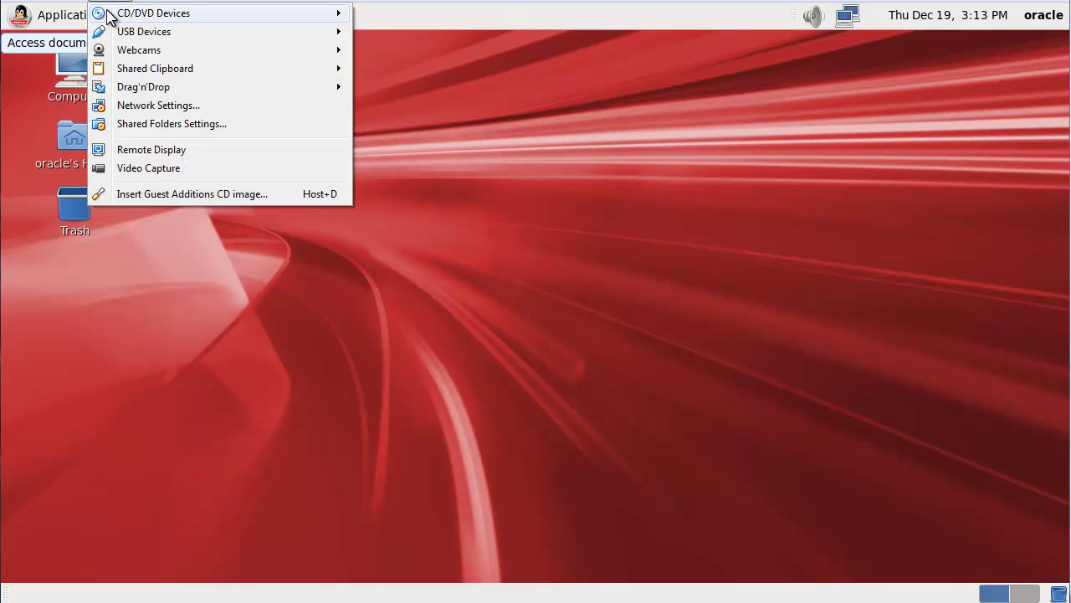
pyautogui.moveTo(134, 92)
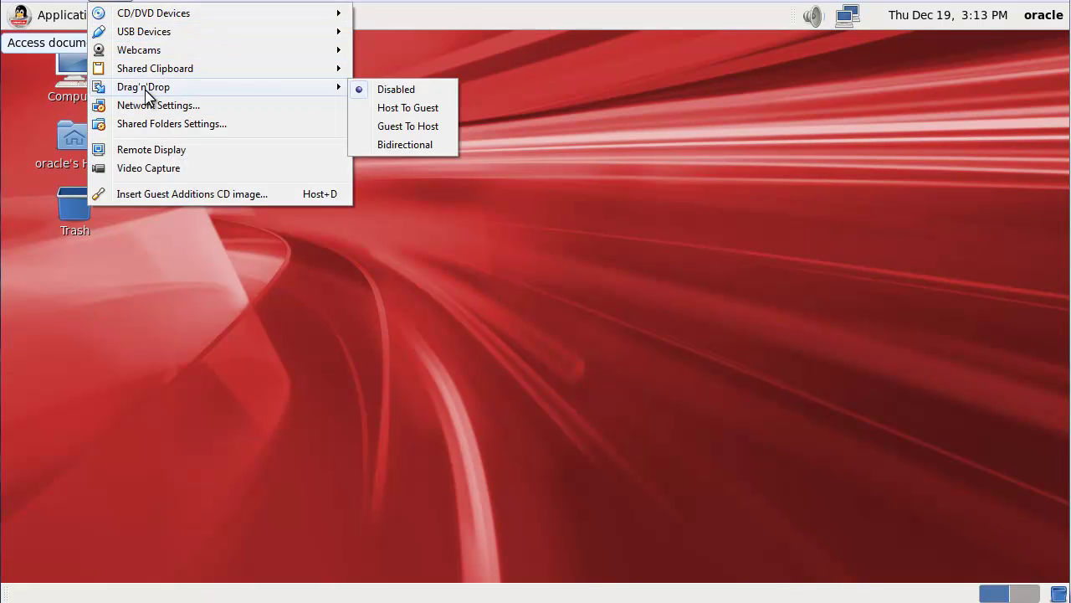
pyautogui.click(399, 148)
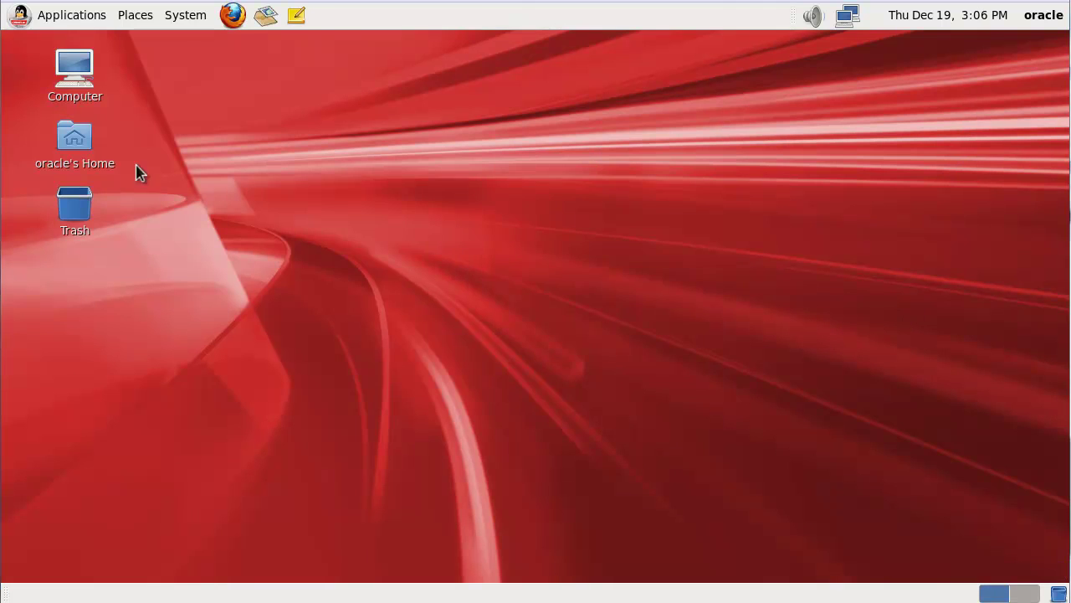
# Step: Drag the host's database folder into oracle's Home folder, then close it
pyautogui.doubleClick(74, 138)
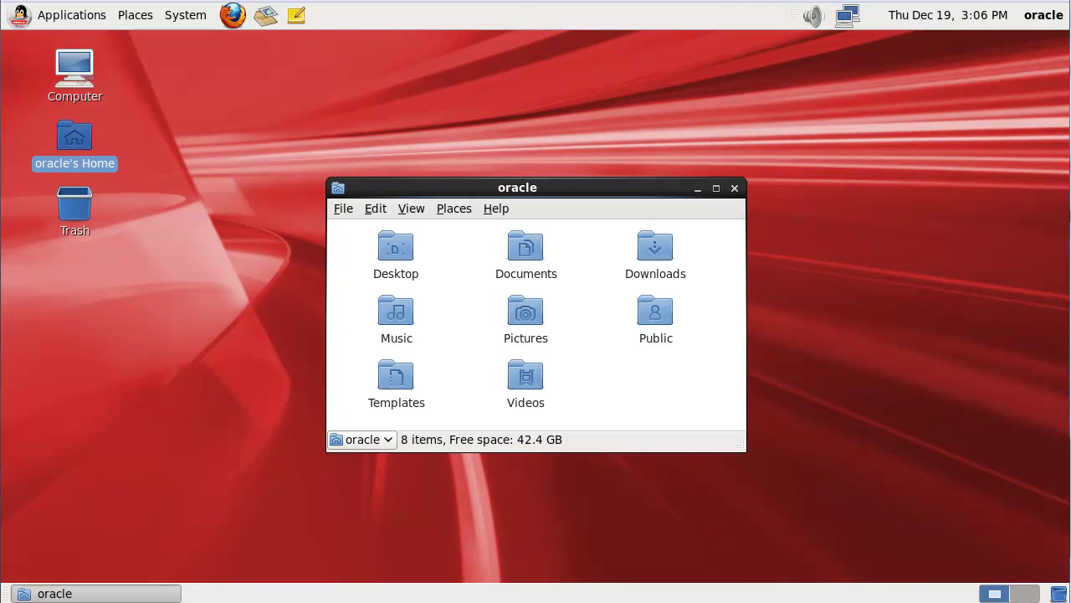
pyautogui.moveTo(1005, 76); pyautogui.dragTo(537, 75)
pyautogui.moveTo(664, 191); pyautogui.dragTo(544, 314)
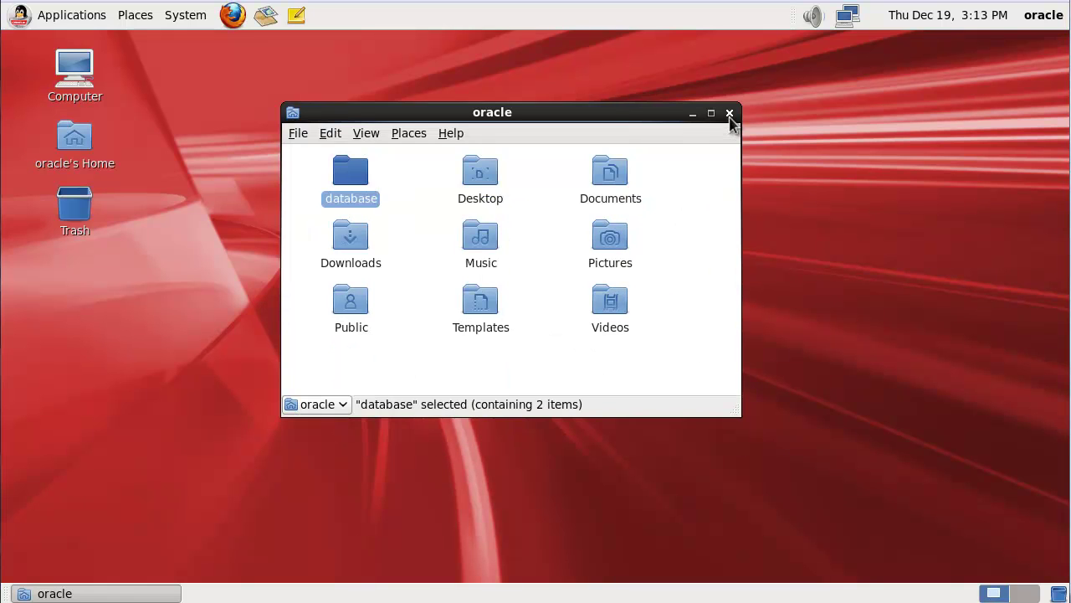
pyautogui.click(729, 113)
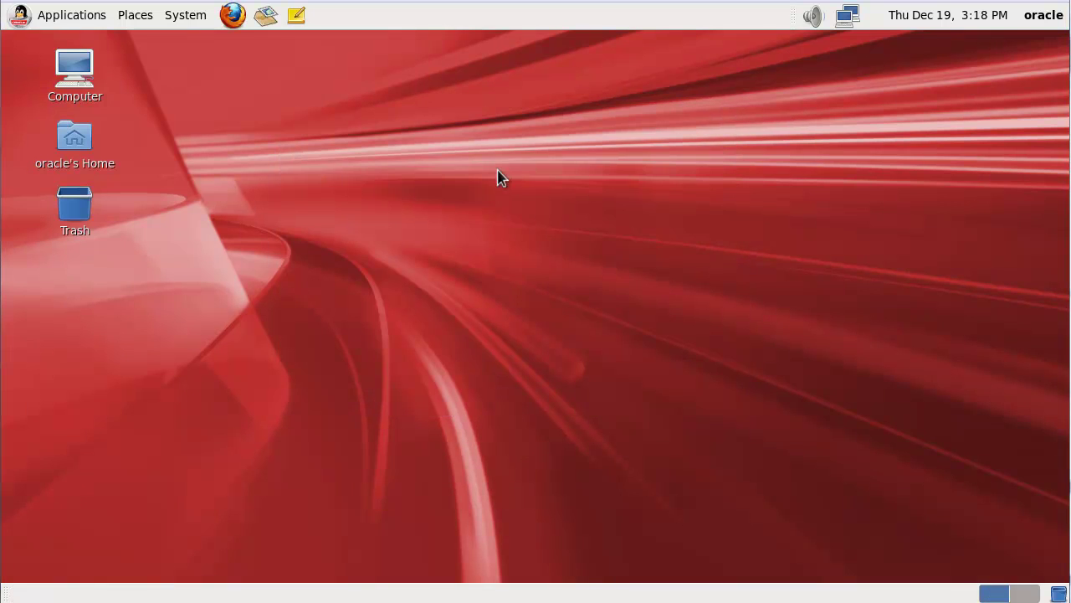
# Step: Open a terminal on the Desktop and run su - to become root
pyautogui.rightClick(497, 171)
pyautogui.click(538, 242)
pyautogui.write('su -')
pyautogui.press('Return')
pyautogui.press('Return')
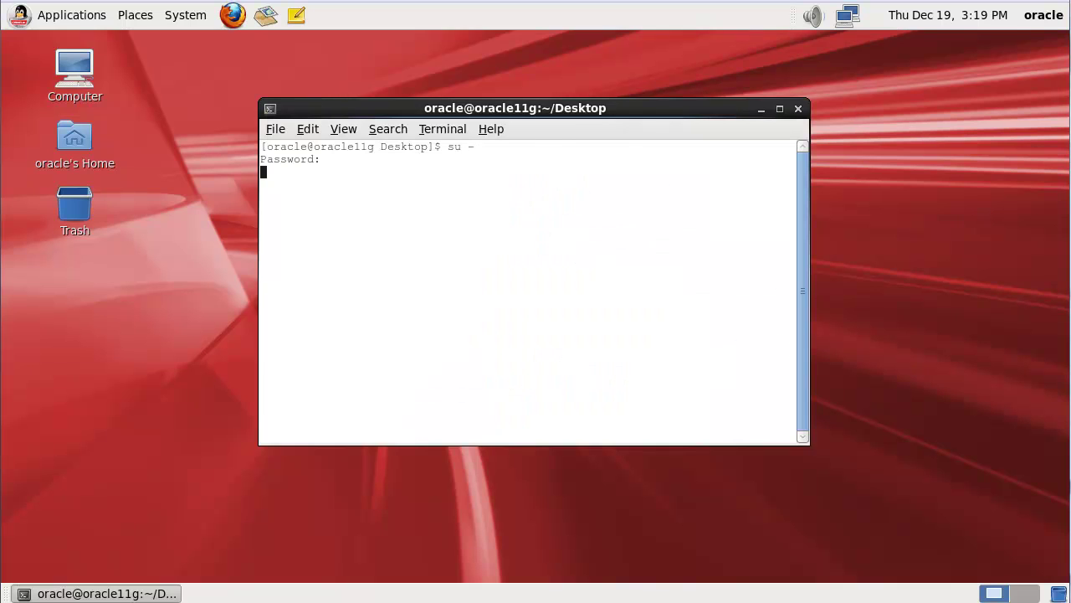
# Step: In /etc/hosts, replace the 127.0.0.1 hostnames with just oracle11g, save, and close gedit
pyautogui.write('it /etc/hosts')
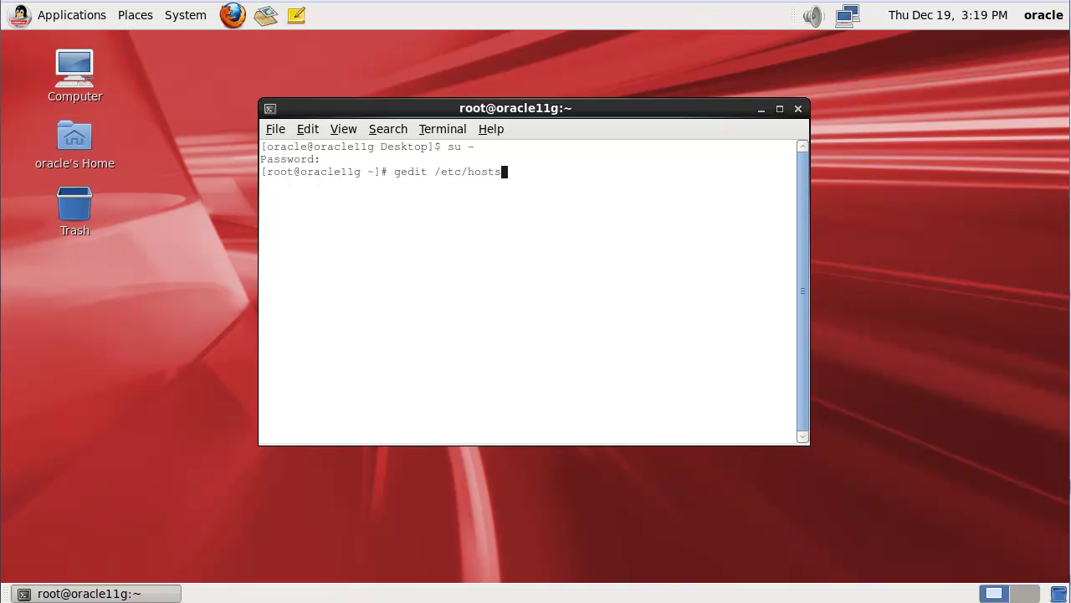
pyautogui.press('Return')
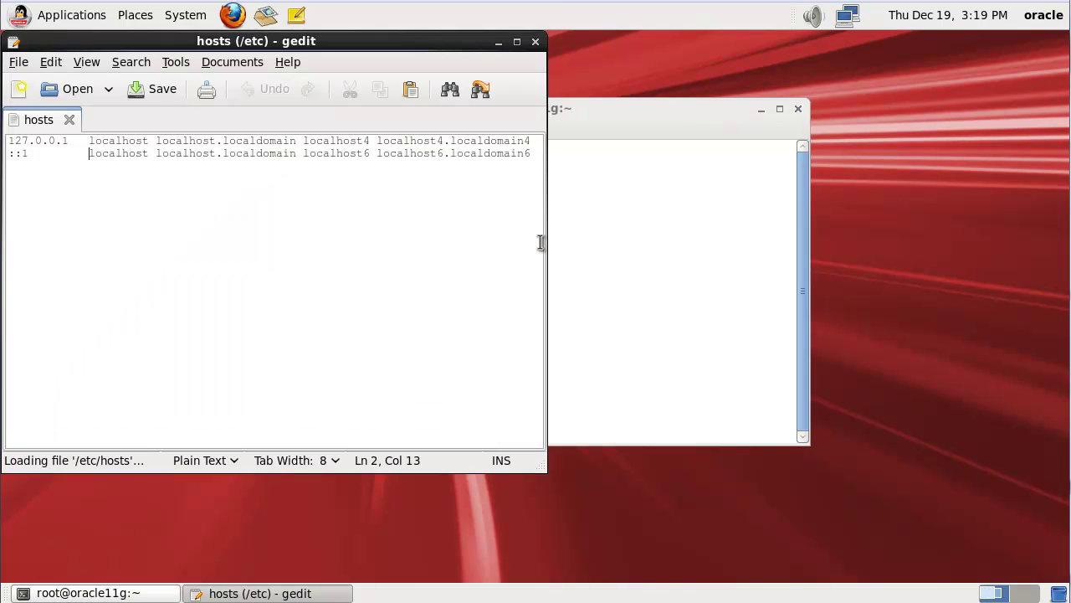
pyautogui.hotkey('shift', 'Right')
pyautogui.hotkey('shift', 'Right')
pyautogui.hotkey('shift', 'Right')
pyautogui.hotkey('shift', 'Right')
pyautogui.hotkey('shift', 'Right')
pyautogui.hotkey('shift', 'Right')
pyautogui.hotkey('shift', 'Right')
pyautogui.hotkey('shift', 'Right')
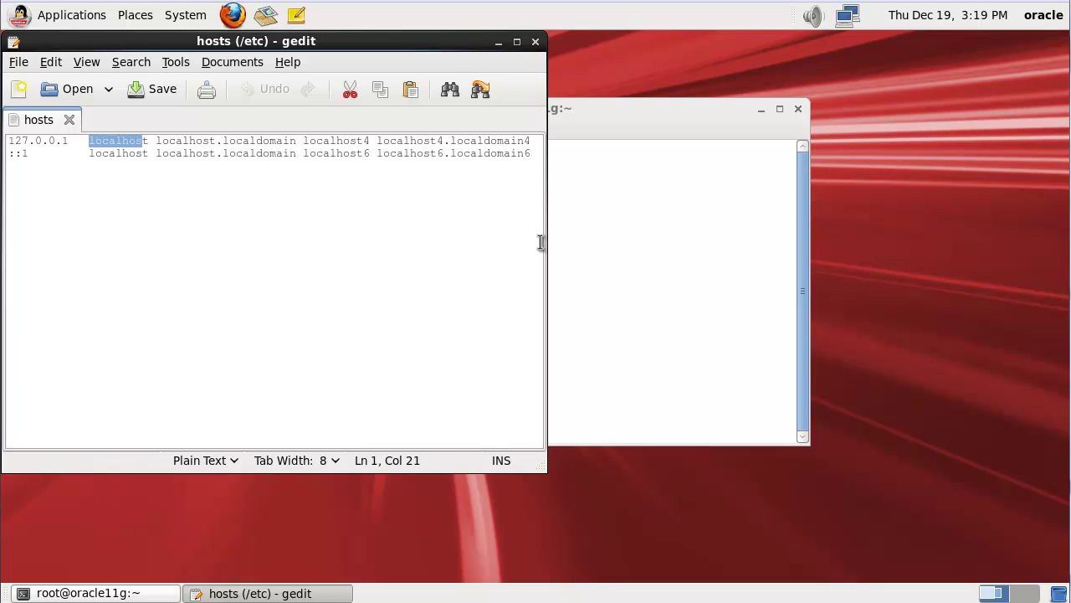
pyautogui.write('oracle11g')
pyautogui.hotkey('shift', 'End')
pyautogui.press('Delete')
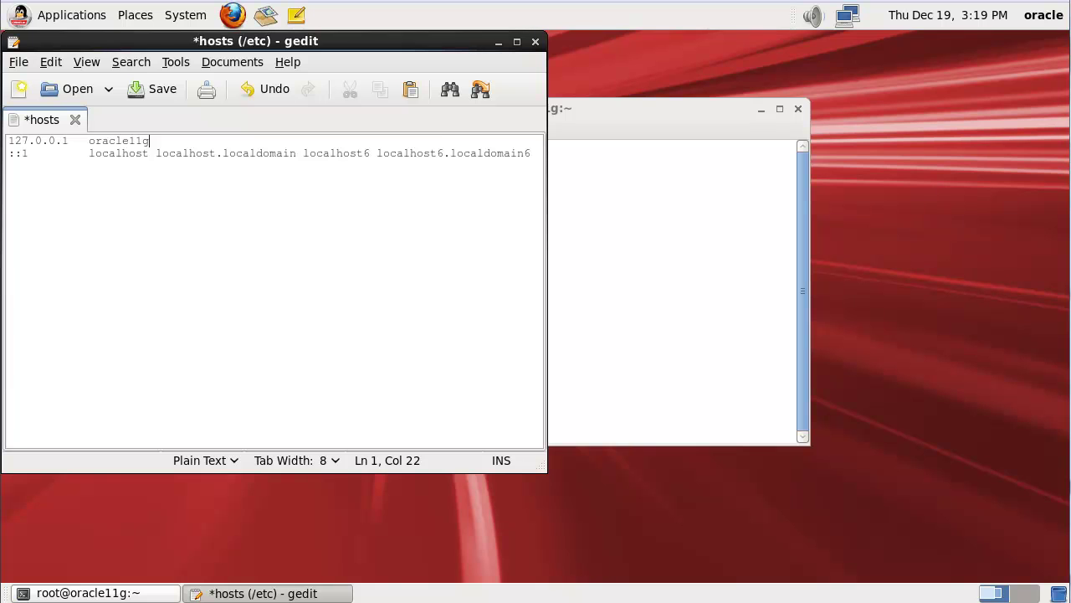
pyautogui.hotkey('ctrl', 's')
pyautogui.click(536, 41)
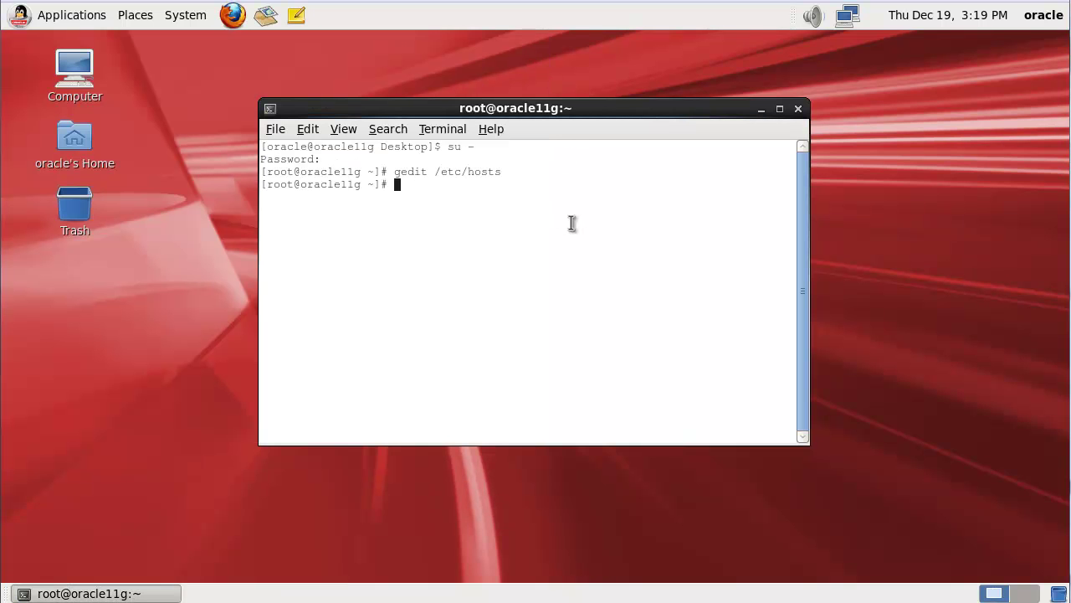
# Step: Leave root, go to oracle's home, and run chmod -R 775 on database/
pyautogui.write('exit')
pyautogui.press('Return')
pyautogui.press('Return')
pyautogui.press('Return')
pyautogui.write('cd ~')
pyautogui.press('Return')
pyautogui.write('ls -l')
pyautogui.press('Return')
pyautogui.write('chmod -R 775 da')
pyautogui.press('Tab')
# Step: Enter database/, list its contents, and launch ./runInstaller
pyautogui.press('Return')
pyautogui.press('Return')
pyautogui.write('cd data')
pyautogui.press('Tab')
pyautogui.press('Return')
pyautogui.write('ls -l')
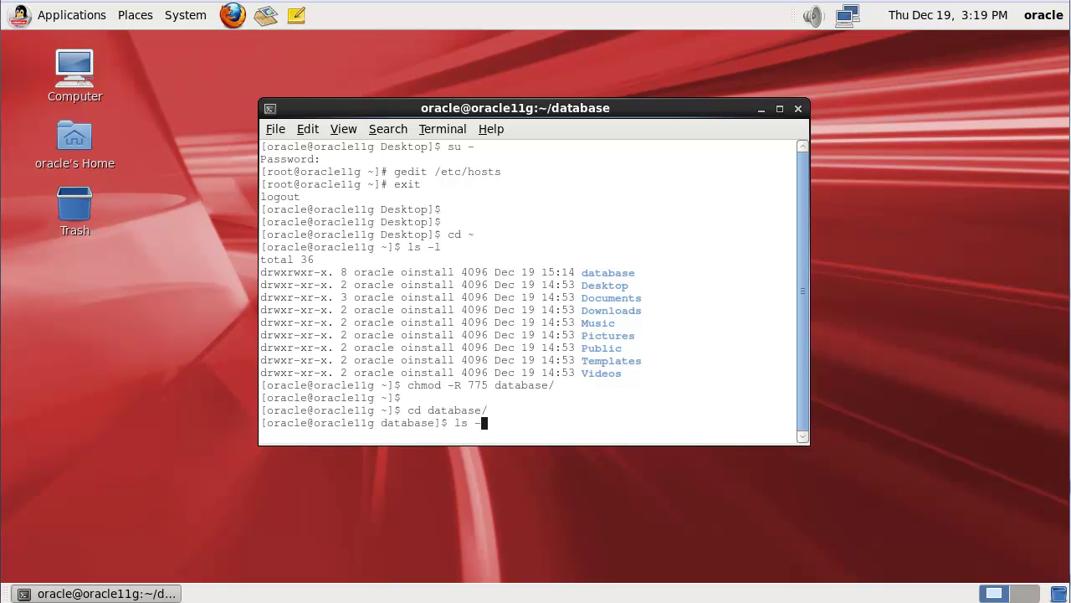
pyautogui.press('Return')
pyautogui.press('Return')
pyautogui.write('./run')
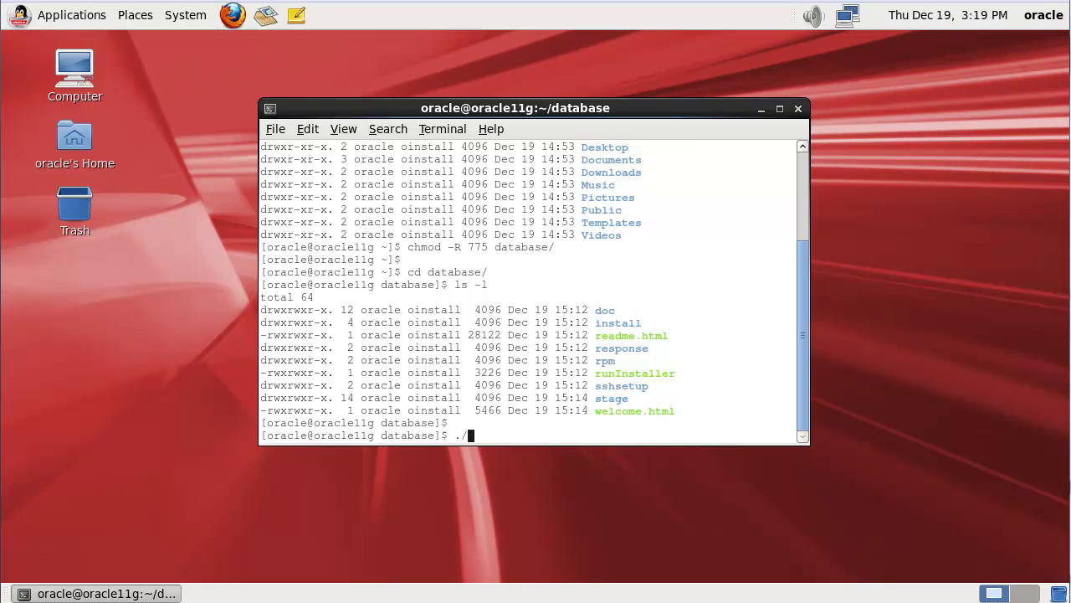
pyautogui.write('In')
pyautogui.press('Tab')
pyautogui.press('Return')
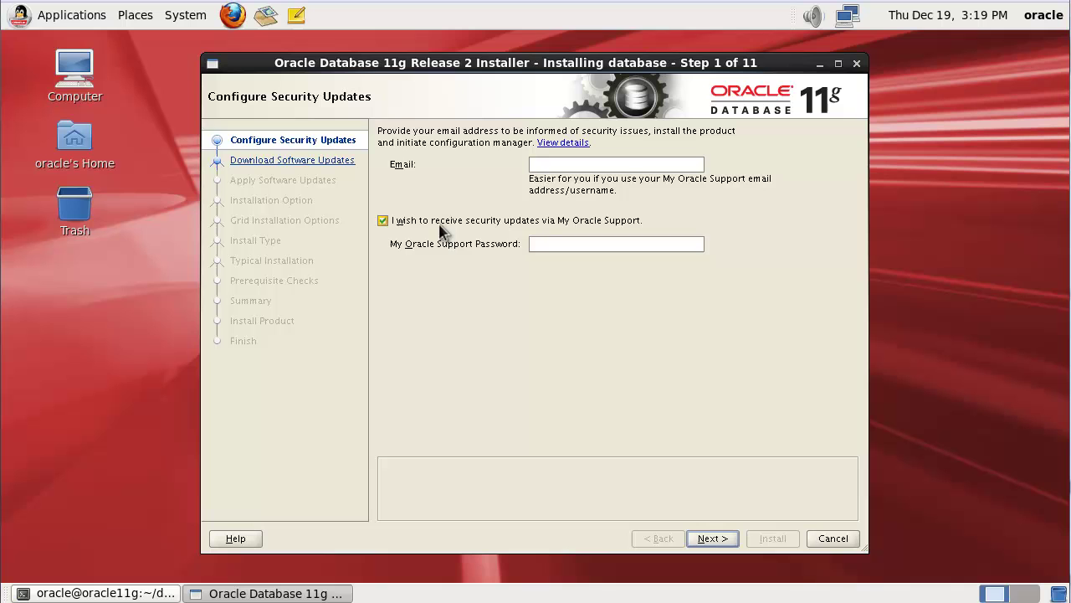
# Step: Decline security update notifications and skip software updates
pyautogui.click(440, 221)
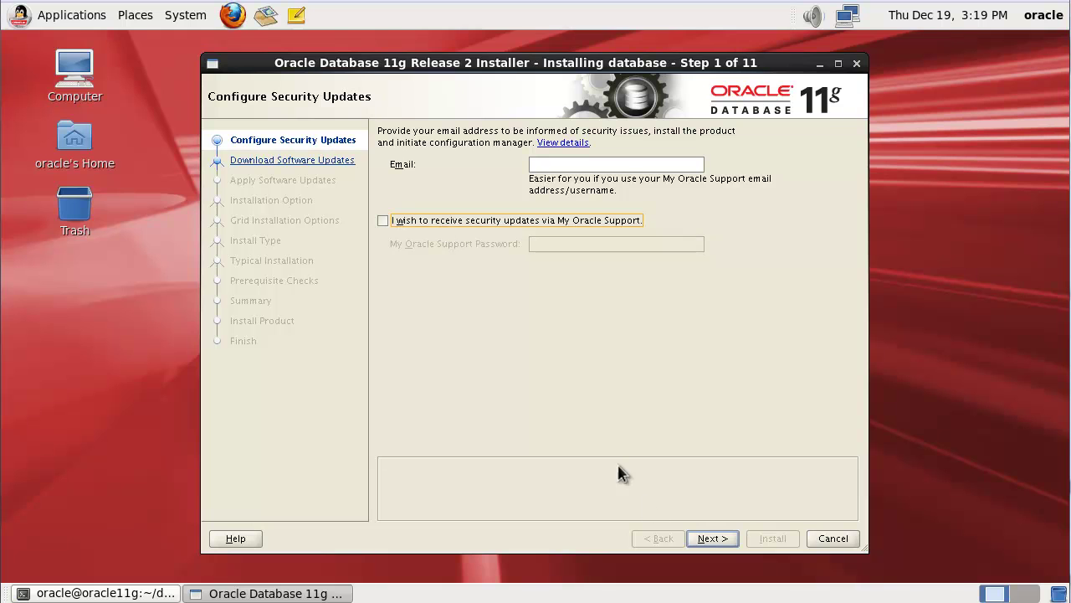
pyautogui.click(710, 544)
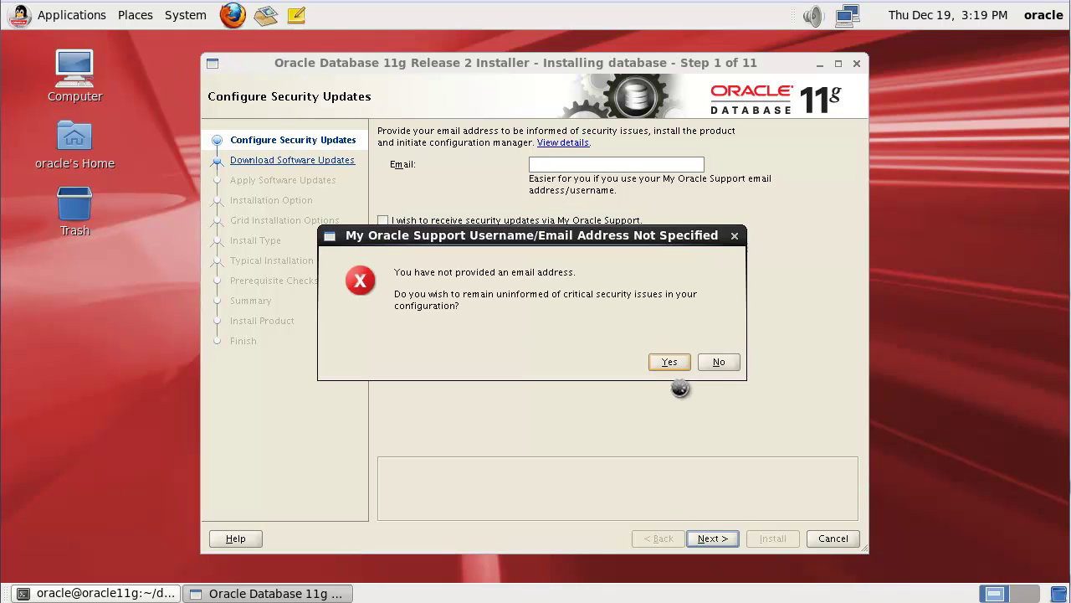
pyautogui.click(669, 364)
pyautogui.click(486, 355)
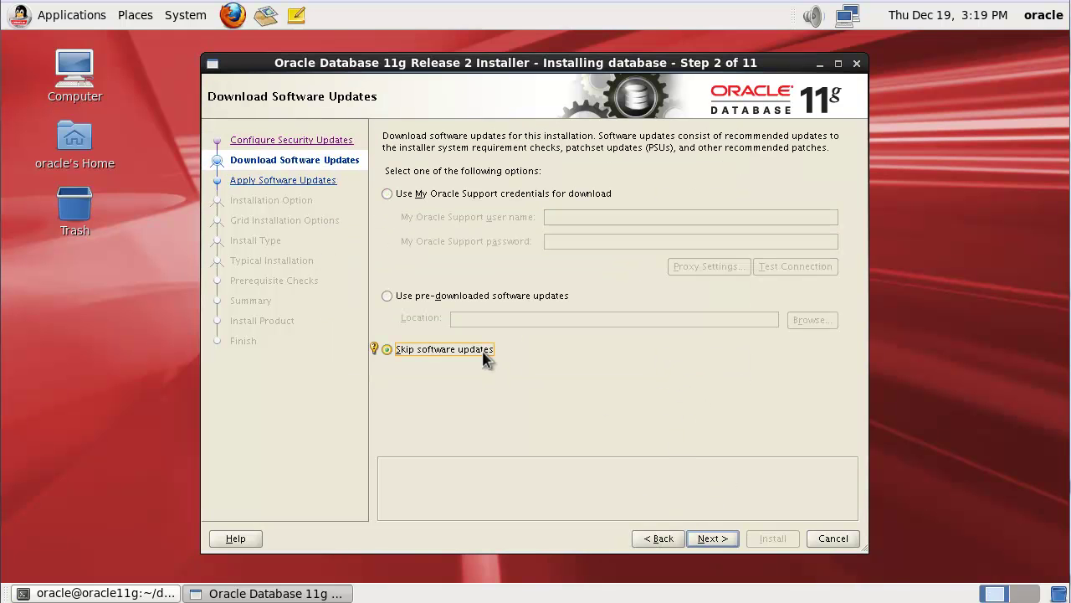
pyautogui.click(705, 536)
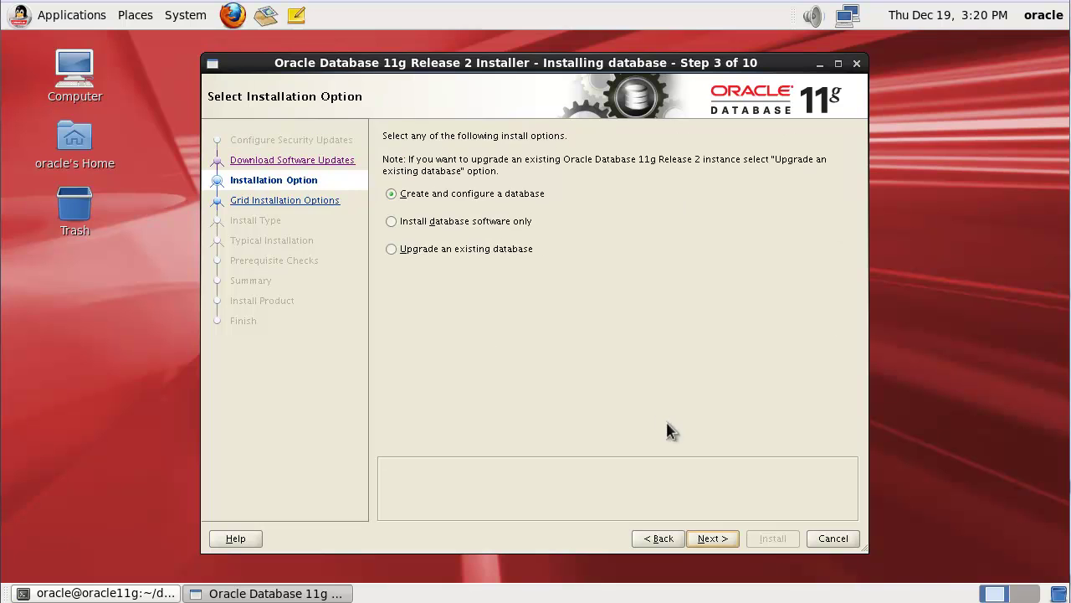
# Step: Choose a software-only, single-instance, English, Enterprise Edition installation
pyautogui.click(460, 221)
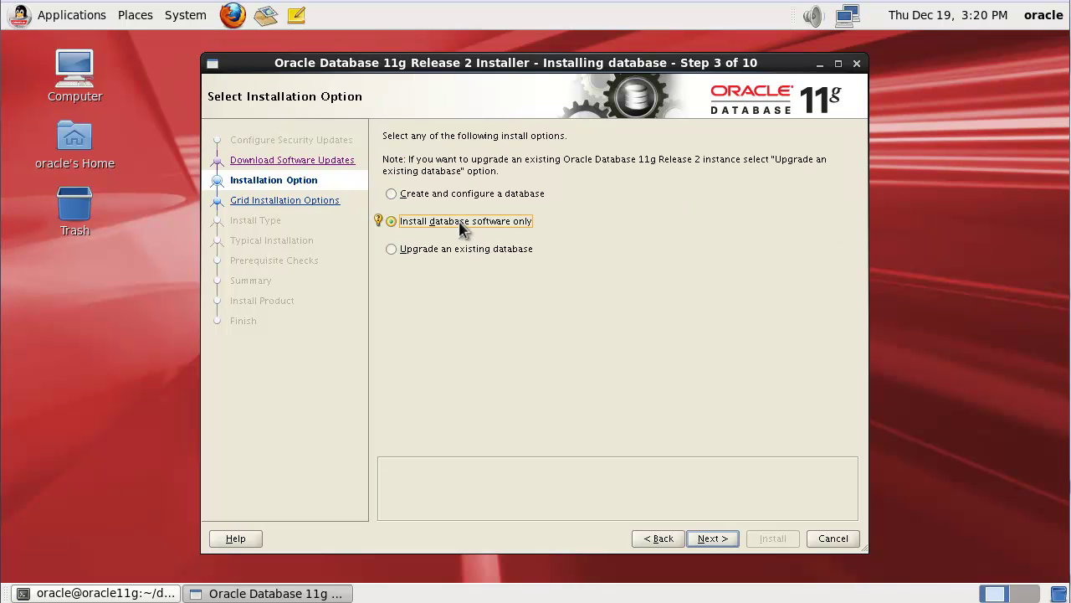
pyautogui.click(710, 537)
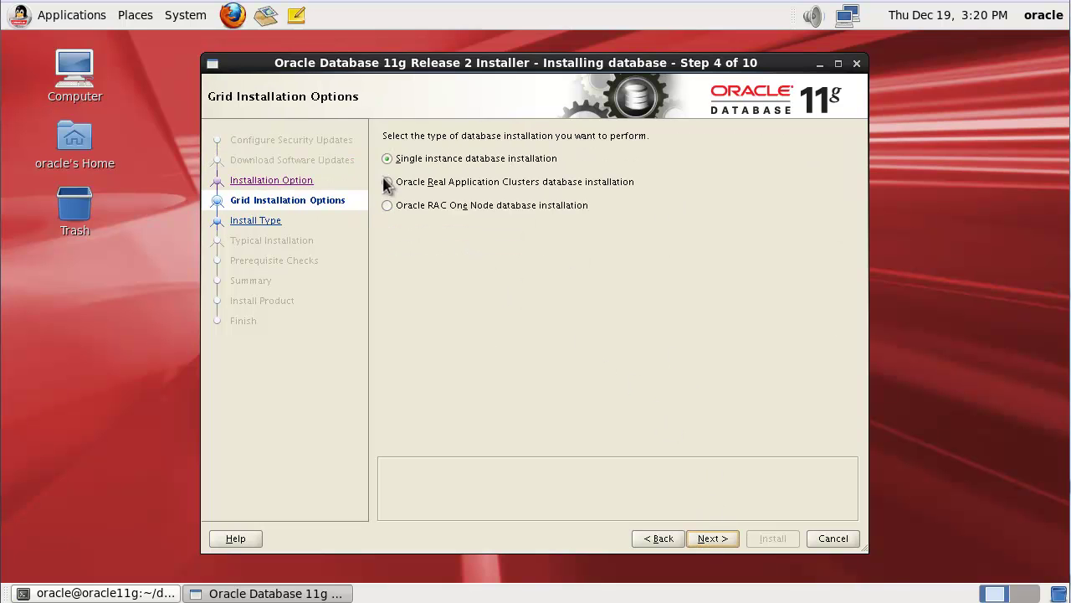
pyautogui.click(715, 537)
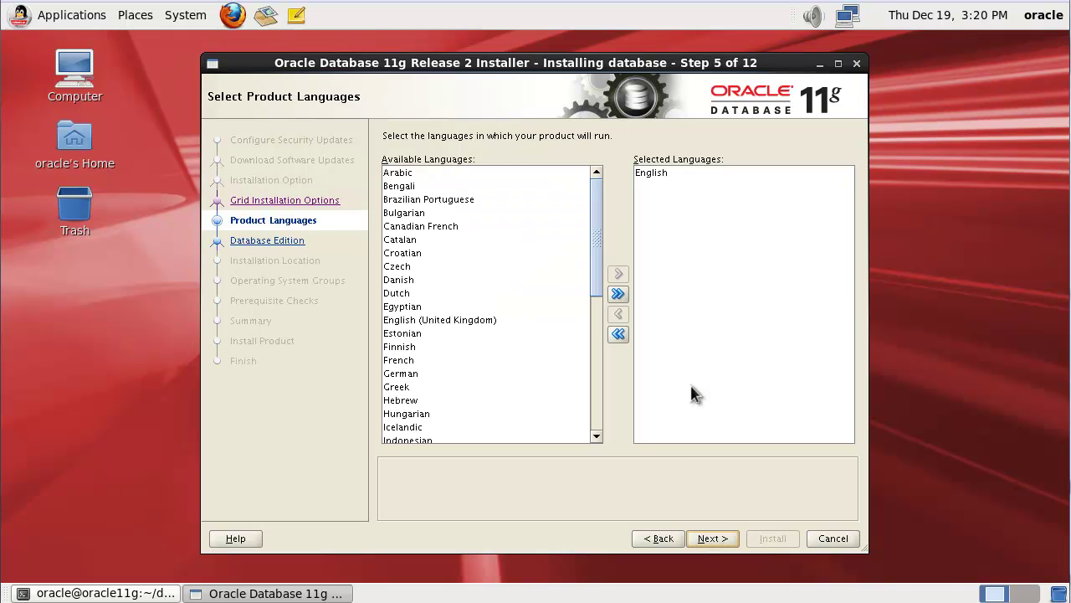
pyautogui.click(711, 538)
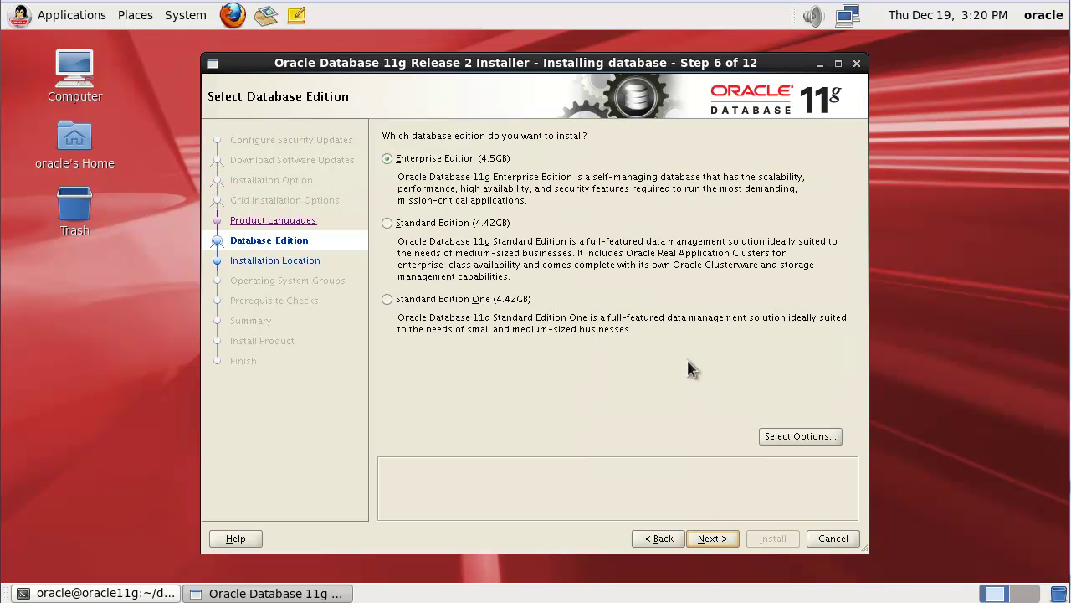
pyautogui.click(711, 538)
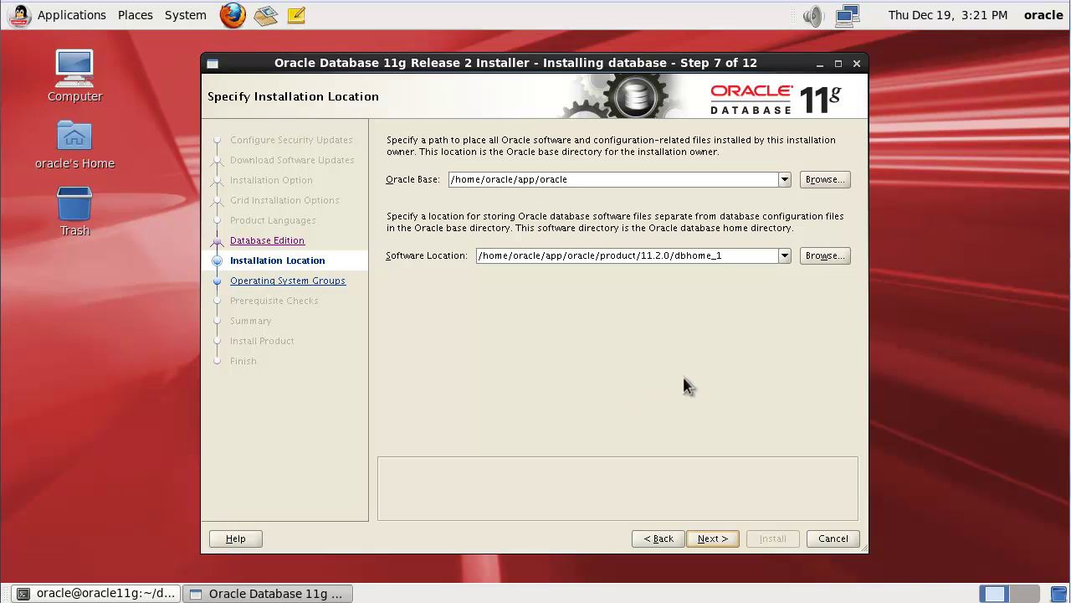
# Step: Trim Oracle Base to /home/oracle/app, accept inventory and OS group defaults, and start installing
pyautogui.doubleClick(542, 179)
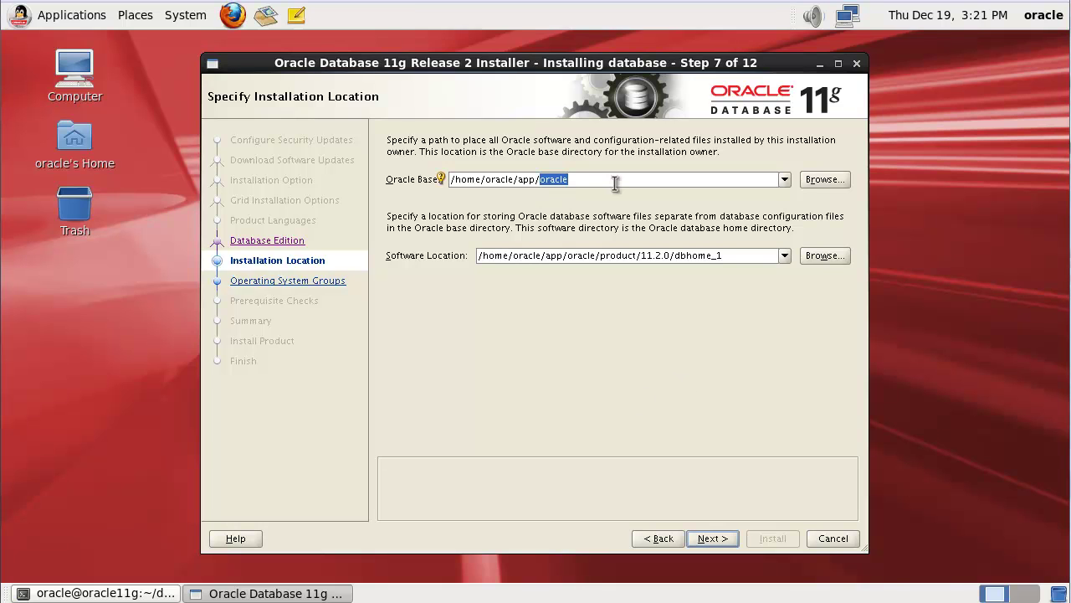
pyautogui.press('BackSpace')
pyautogui.press('BackSpace')
pyautogui.click(712, 538)
pyautogui.click(712, 538)
pyautogui.click(713, 538)
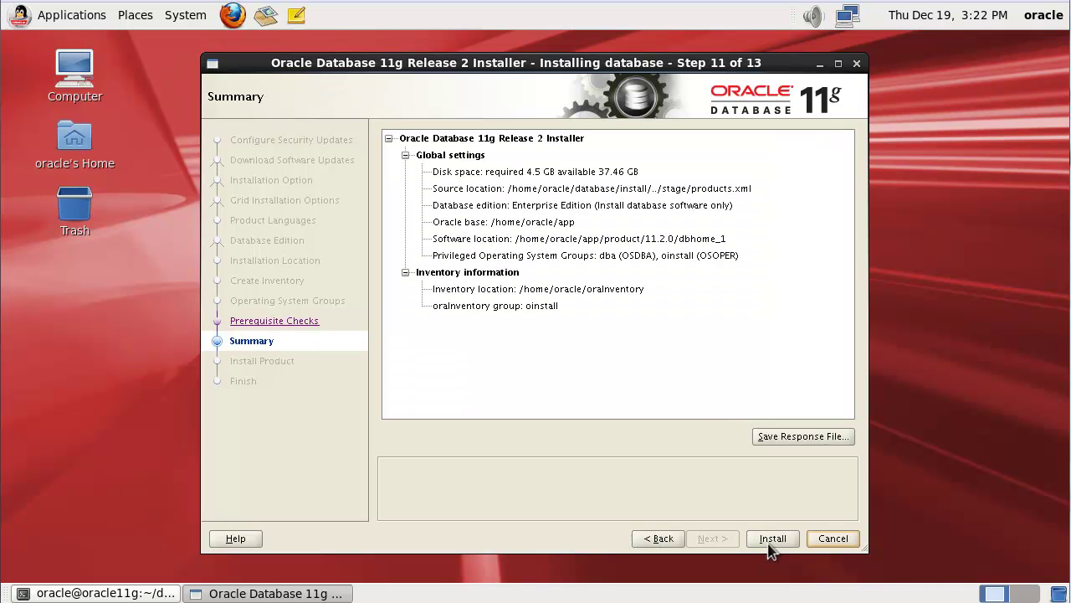
pyautogui.click(770, 539)
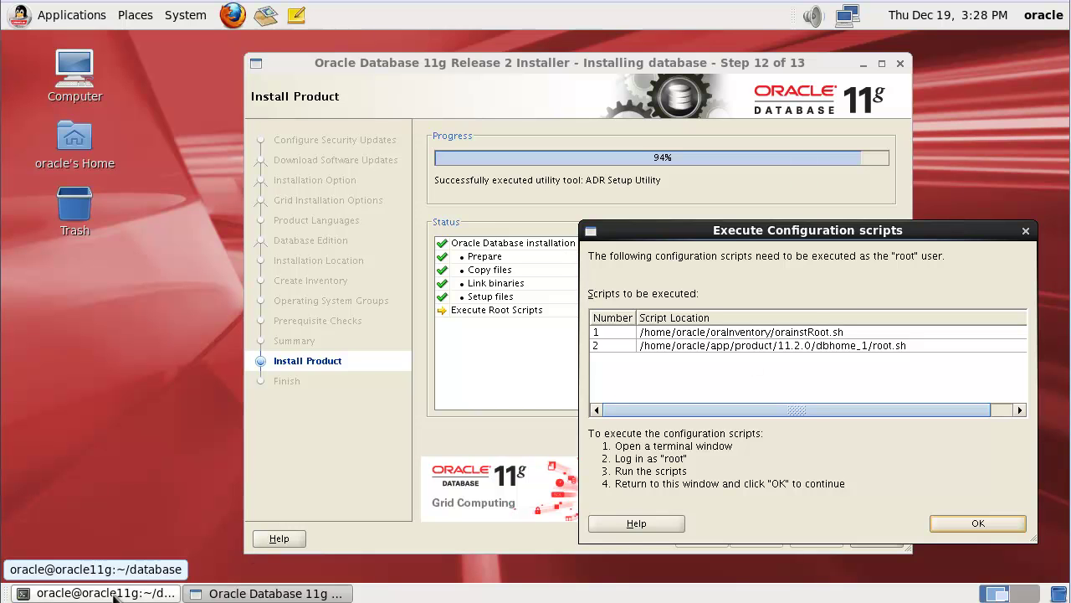
# Step: Open a new terminal tab and switch to root with su -
pyautogui.click(114, 594)
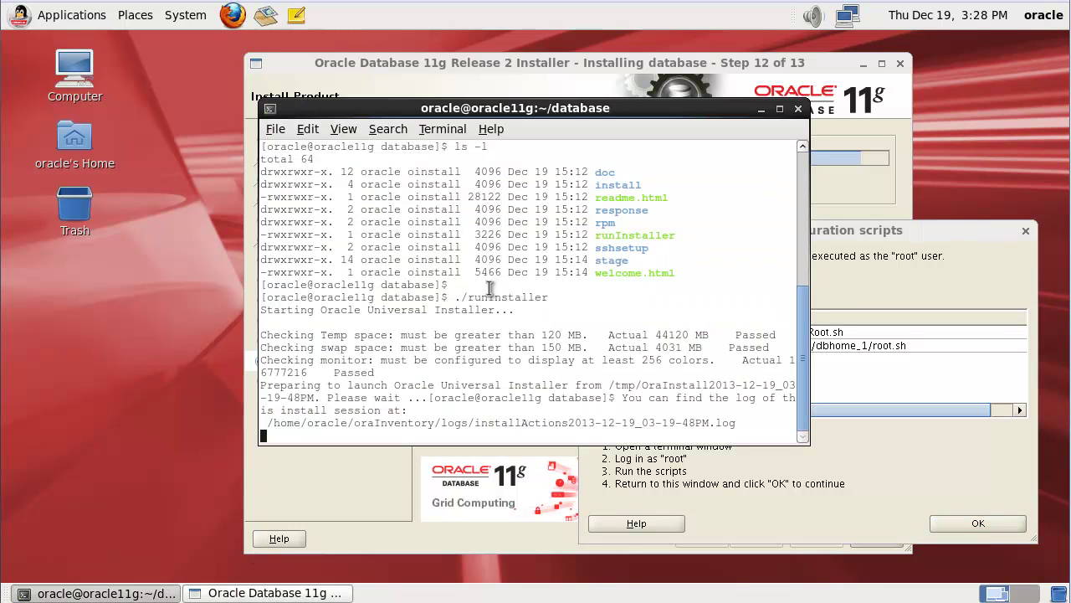
pyautogui.hotkey('ctrl', 'shift', 't')
pyautogui.write('su -')
pyautogui.press('Return')
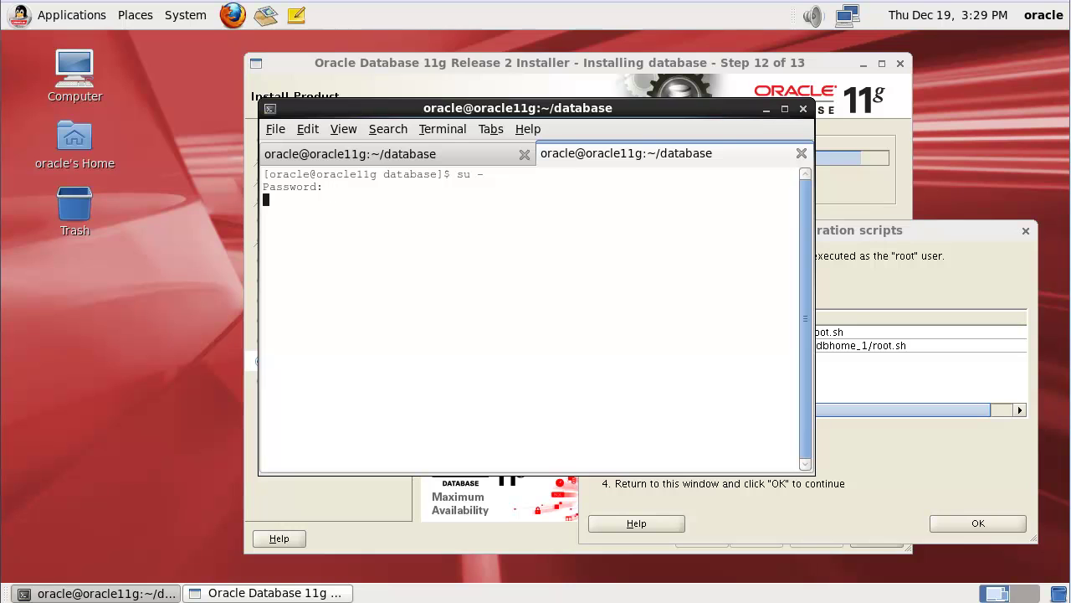
# Step: Run /home/oracle/oraInventory/orainstRoot.sh as root
pyautogui.write('/home/oracle/ora')
pyautogui.press('Tab')
pyautogui.press('Tab')
pyautogui.press('Tab')
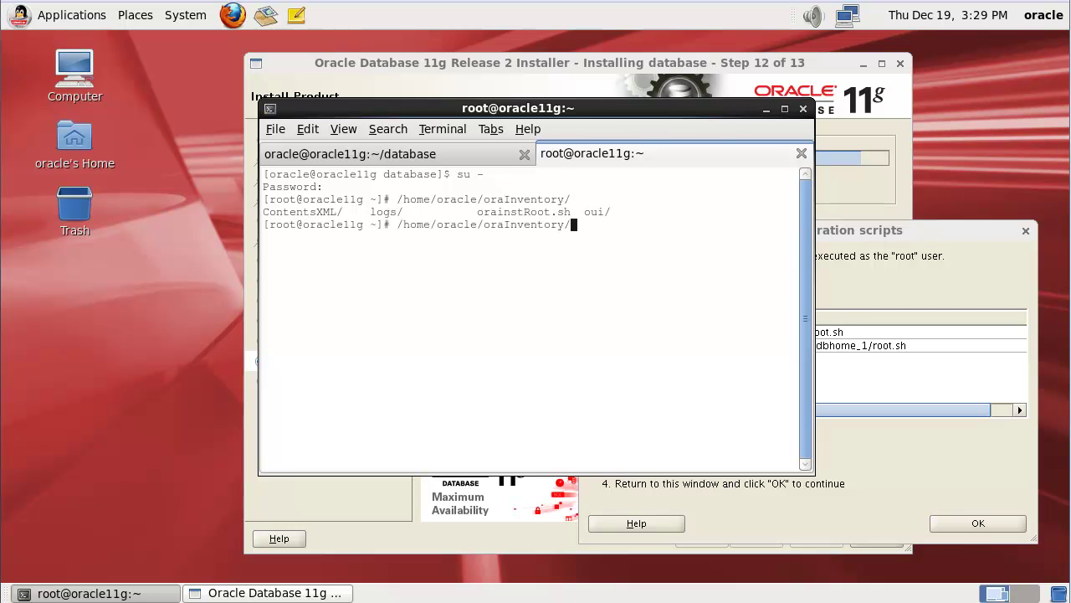
pyautogui.write('or')
pyautogui.press('Tab')
pyautogui.press('Return')
pyautogui.press('Return')
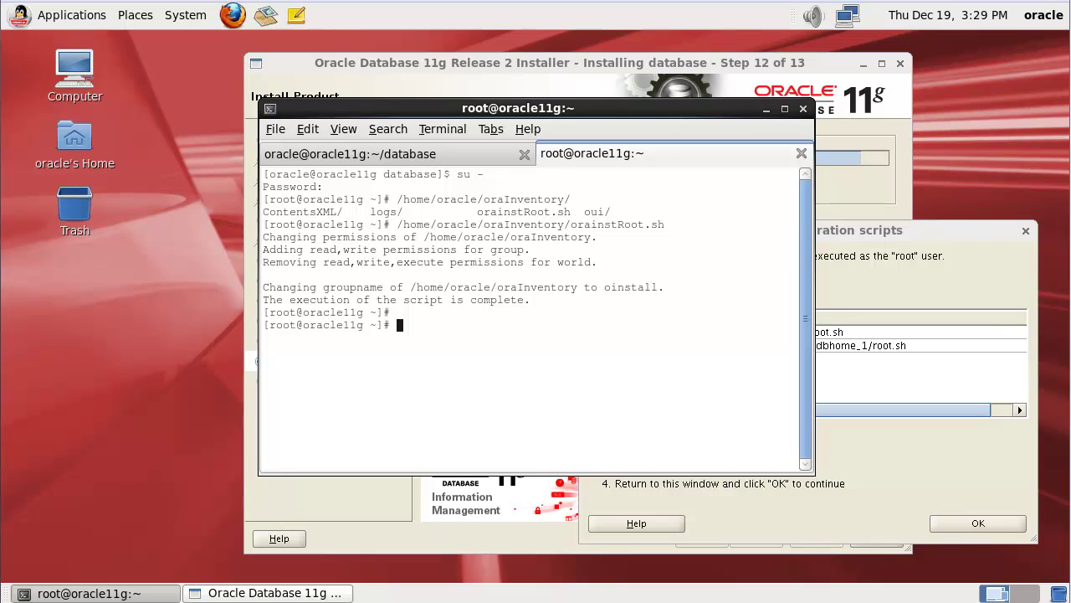
# Step: Run the 11.2.0 dbhome_1 root.sh script, accepting the default local bin directory
pyautogui.write('/home/or')
pyautogui.press('Tab')
pyautogui.write('p')
pyautogui.press('Tab')
pyautogui.write('1')
pyautogui.press('Tab')
pyautogui.write('d')
pyautogui.press('Tab')
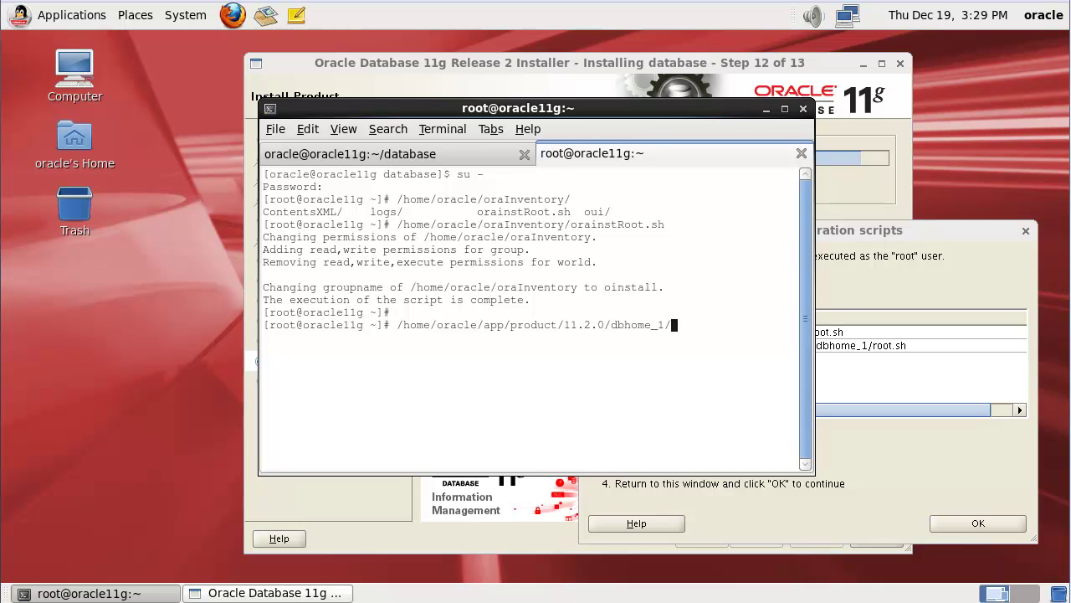
pyautogui.write('ro')
pyautogui.press('Tab')
pyautogui.press('Return')
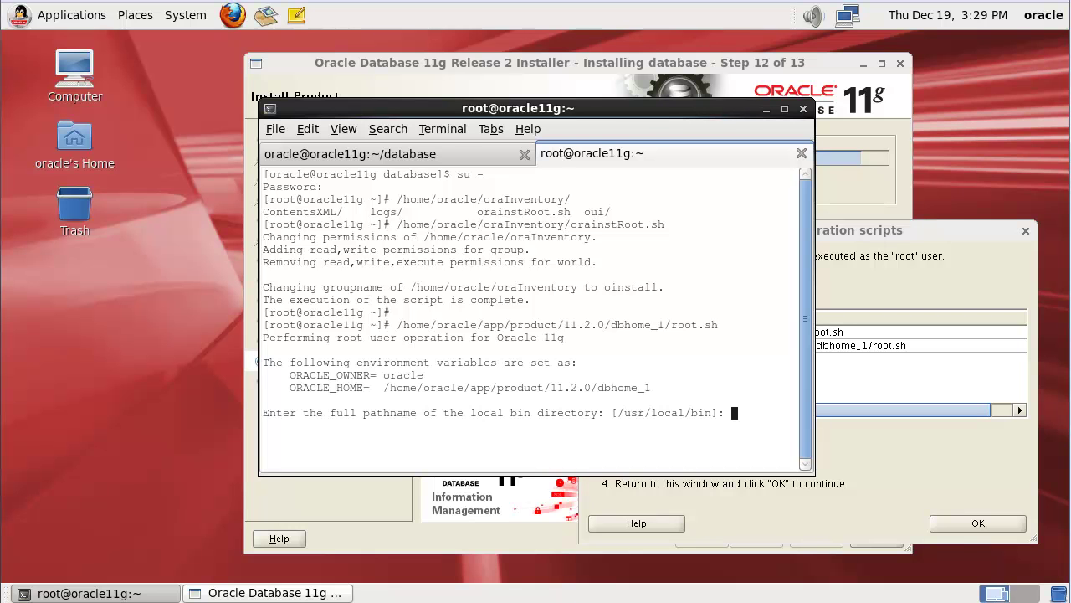
pyautogui.press('Return')
pyautogui.press('Return')
pyautogui.press('Return')
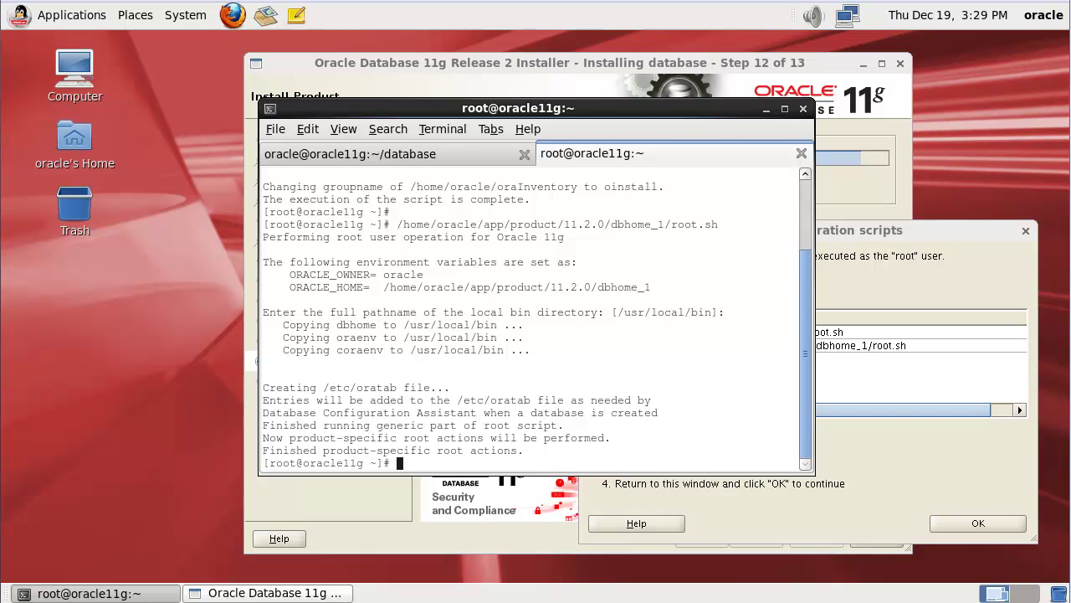
# Step: Confirm in the installer's scripts dialog that both scripts have been run
pyautogui.click(906, 459)
pyautogui.click(976, 526)
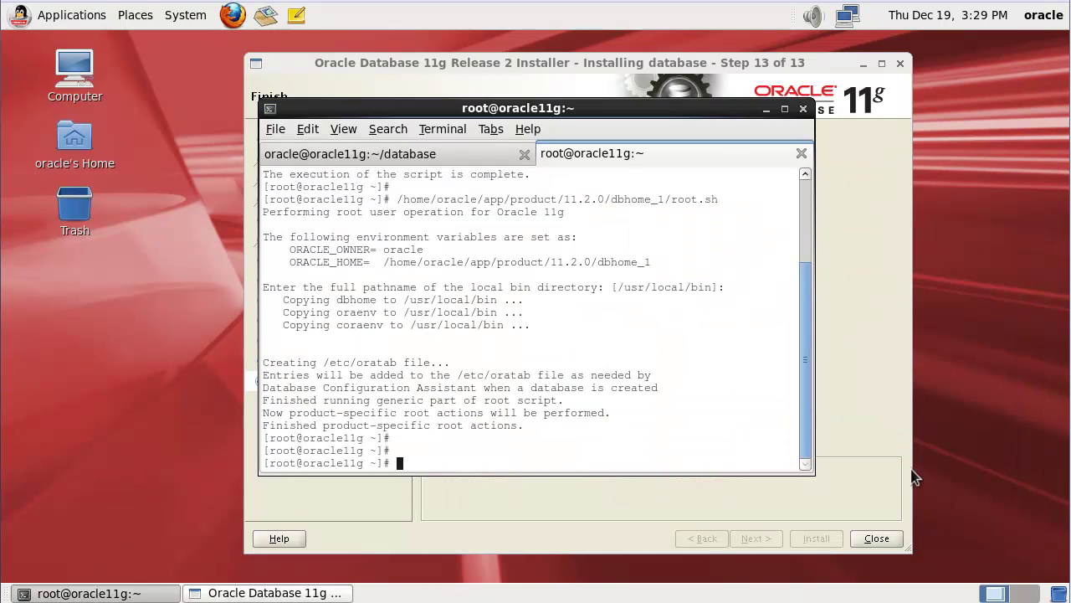
pyautogui.click(862, 425)
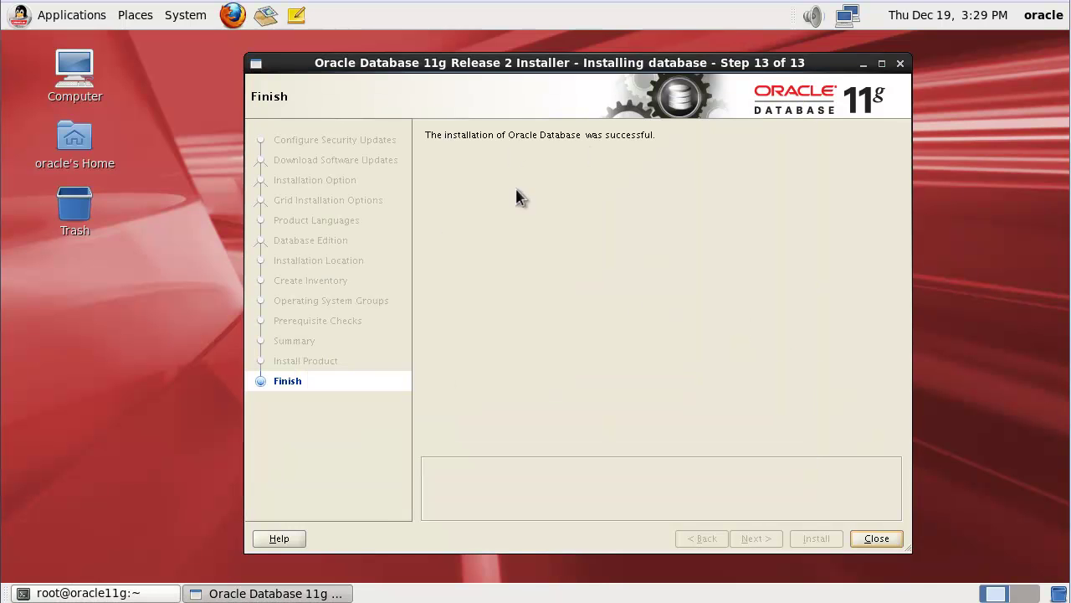
# Step: Close the finished installer, exit the root shell and its tab, and clear the oracle terminal
pyautogui.click(886, 538)
pyautogui.write('exit')
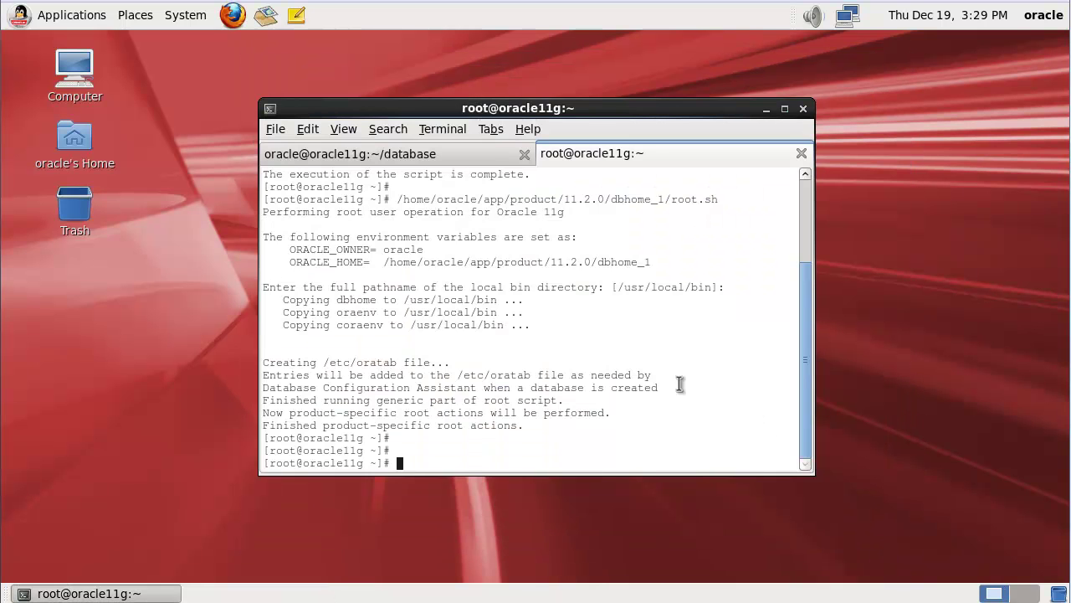
pyautogui.press('Return')
pyautogui.write('exit')
pyautogui.press('Return')
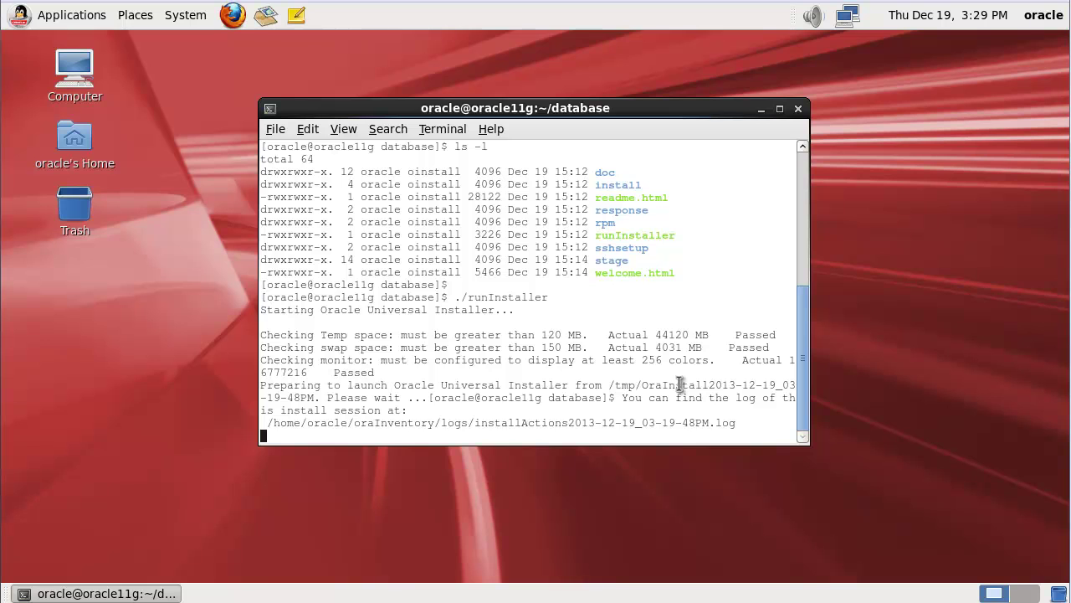
pyautogui.press('Return')
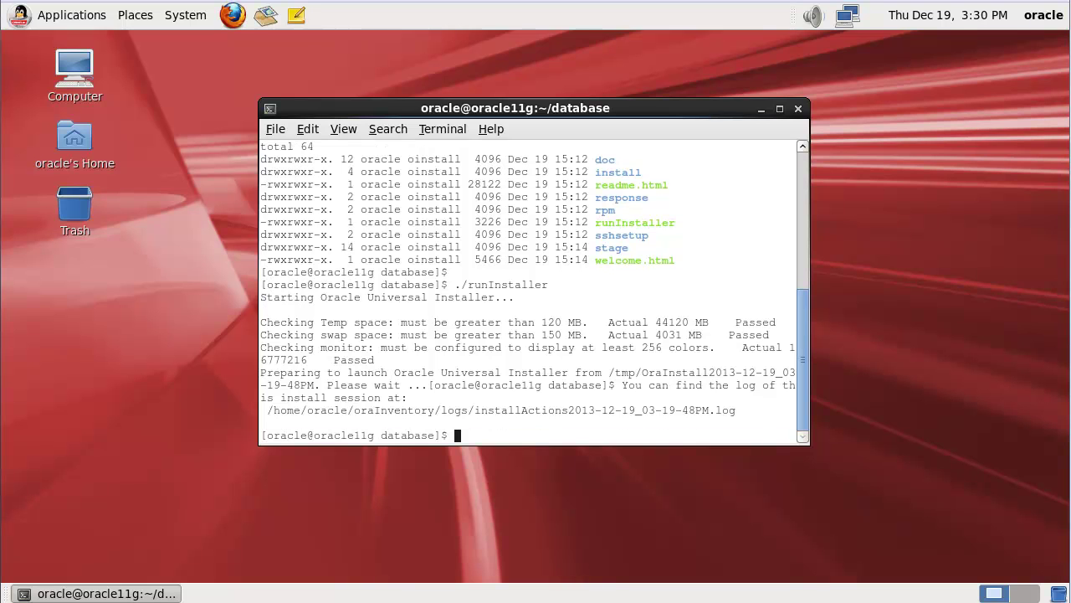
pyautogui.hotkey('ctrl', 'l')
# Step: Save ORACLE_BASE=/home/oracle/app, ORACLE_HOME and ORACLE_SID=testdb exports into /home/oracle/.bash_profile via gedit
pyautogui.write('gedit ')
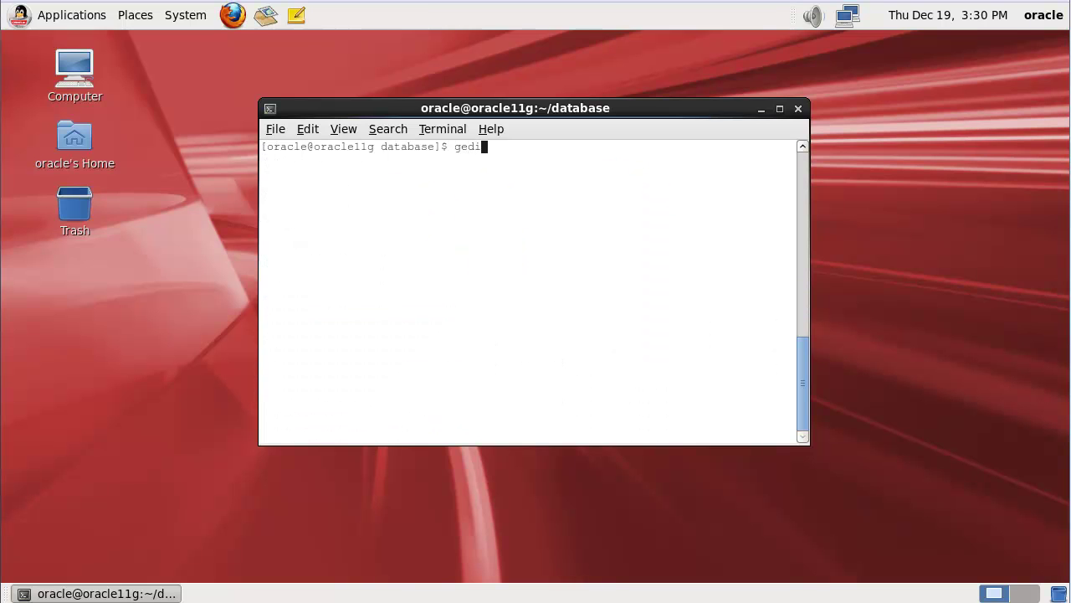
pyautogui.write('/home/oracle/.bash_profile')
pyautogui.press('Return')
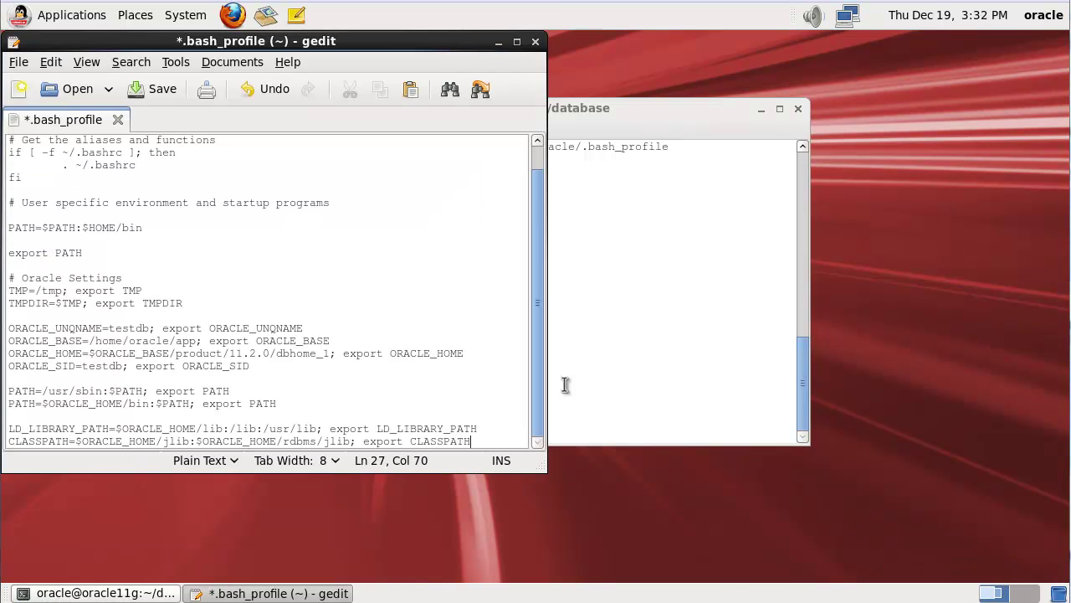
pyautogui.click(243, 328)
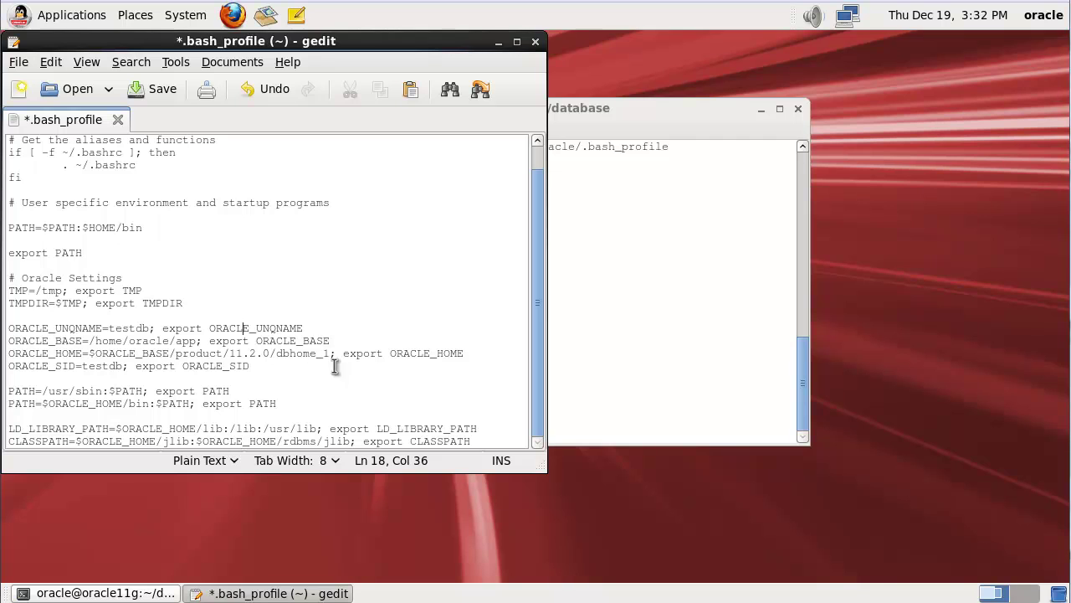
pyautogui.moveTo(108, 328); pyautogui.dragTo(149, 327)
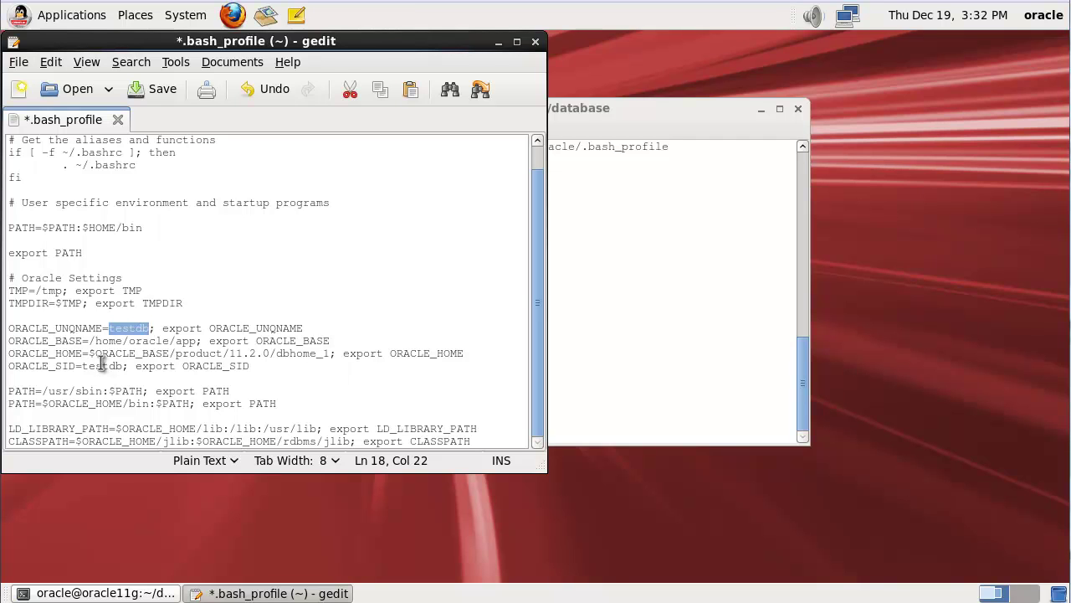
pyautogui.moveTo(89, 340); pyautogui.dragTo(198, 340)
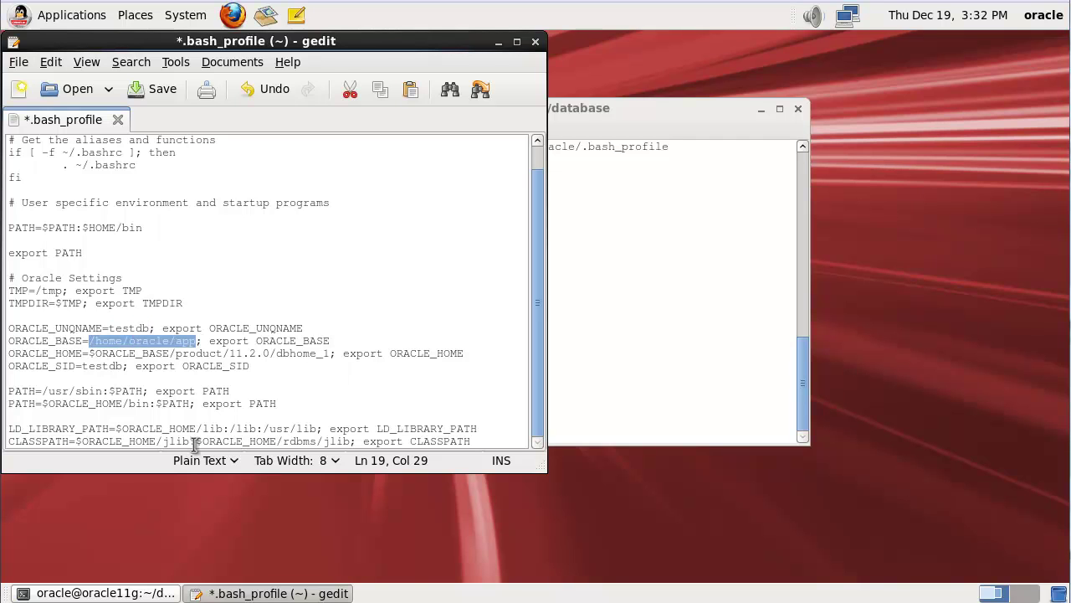
pyautogui.moveTo(82, 365); pyautogui.dragTo(124, 365)
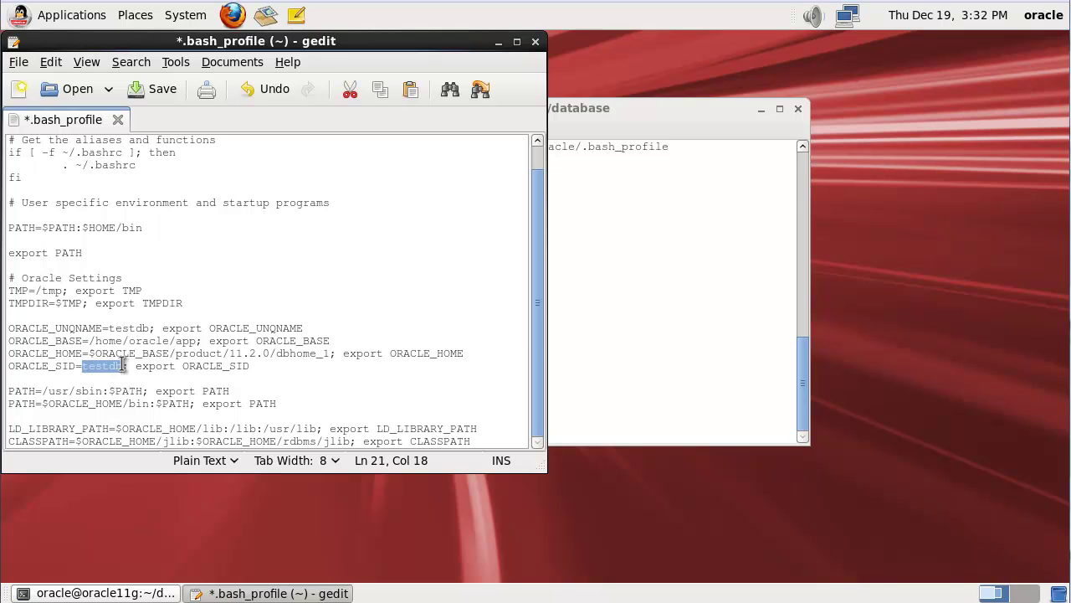
pyautogui.click(188, 416)
pyautogui.click(137, 97)
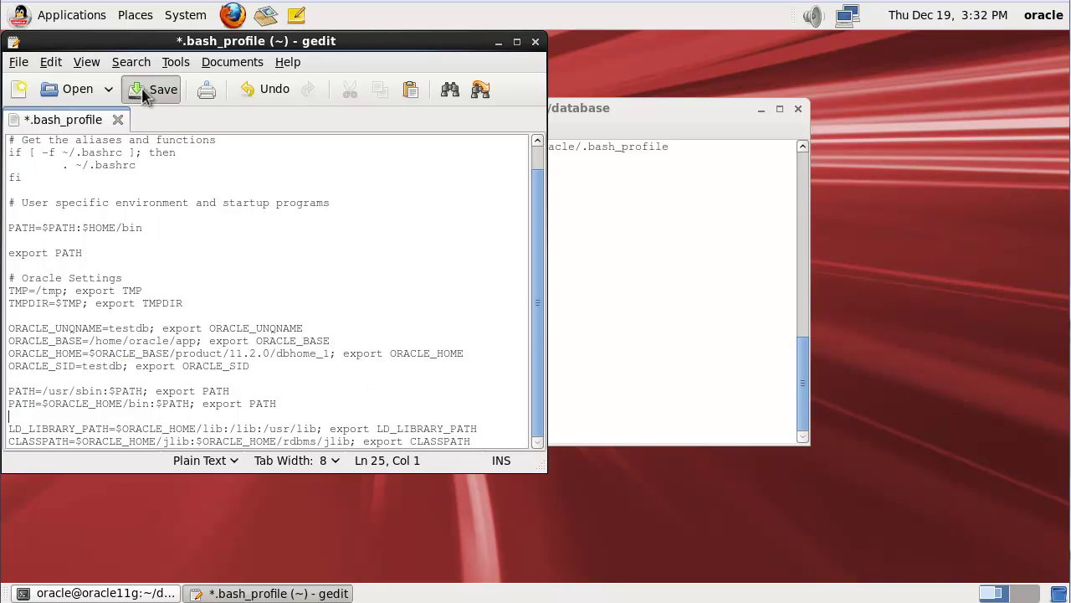
pyautogui.click(536, 46)
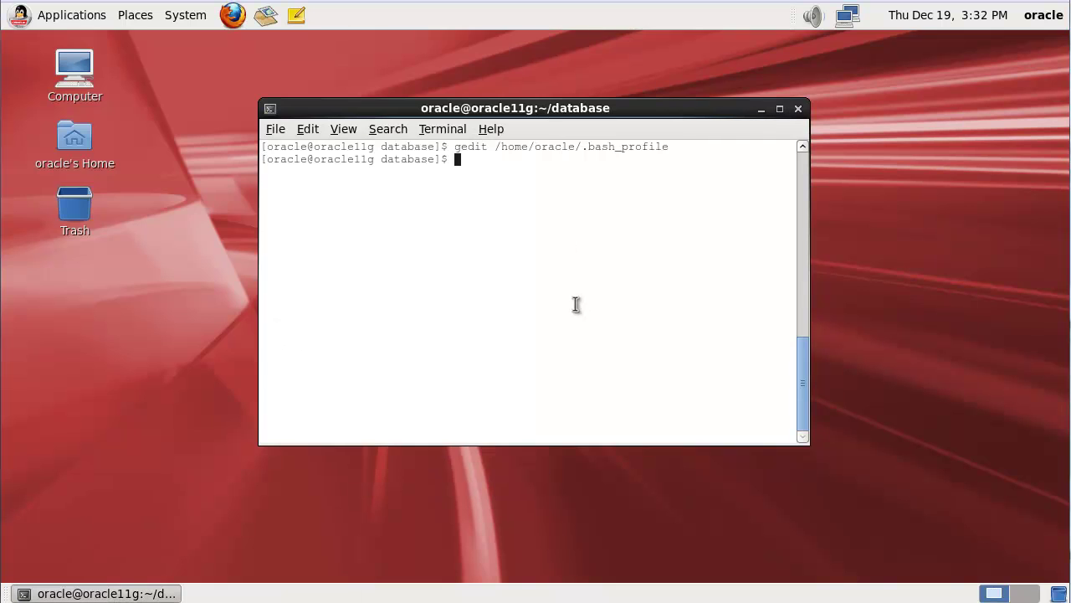
# Step: Log out via System > Log Out oracle and sign back in as oracle with its password
pyautogui.click(187, 18)
pyautogui.click(223, 179)
pyautogui.click(628, 370)
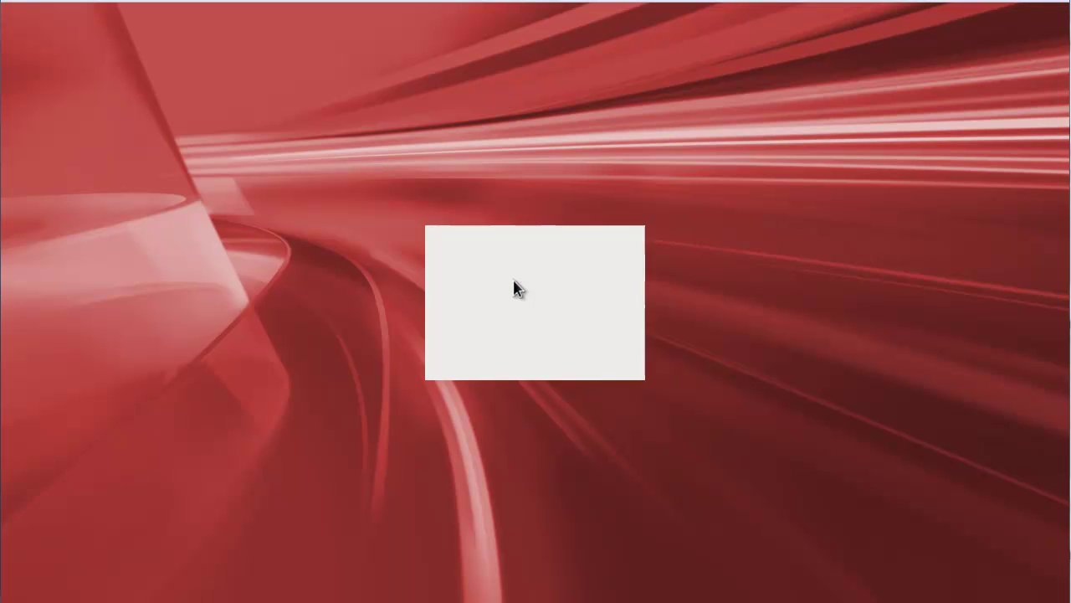
pyautogui.click(526, 329)
pyautogui.write('oracle')
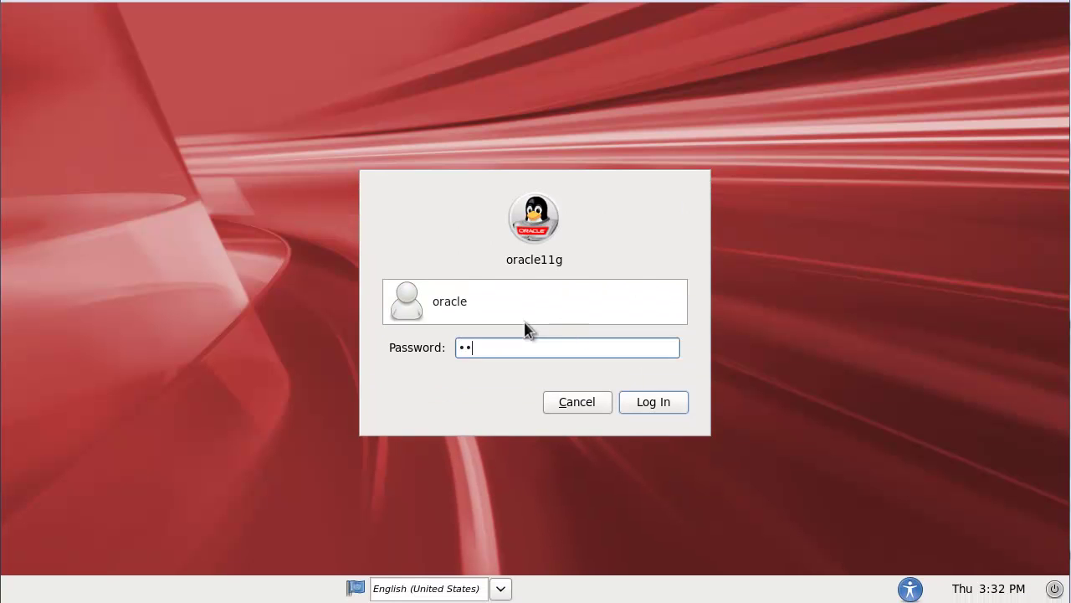
pyautogui.press('Return')
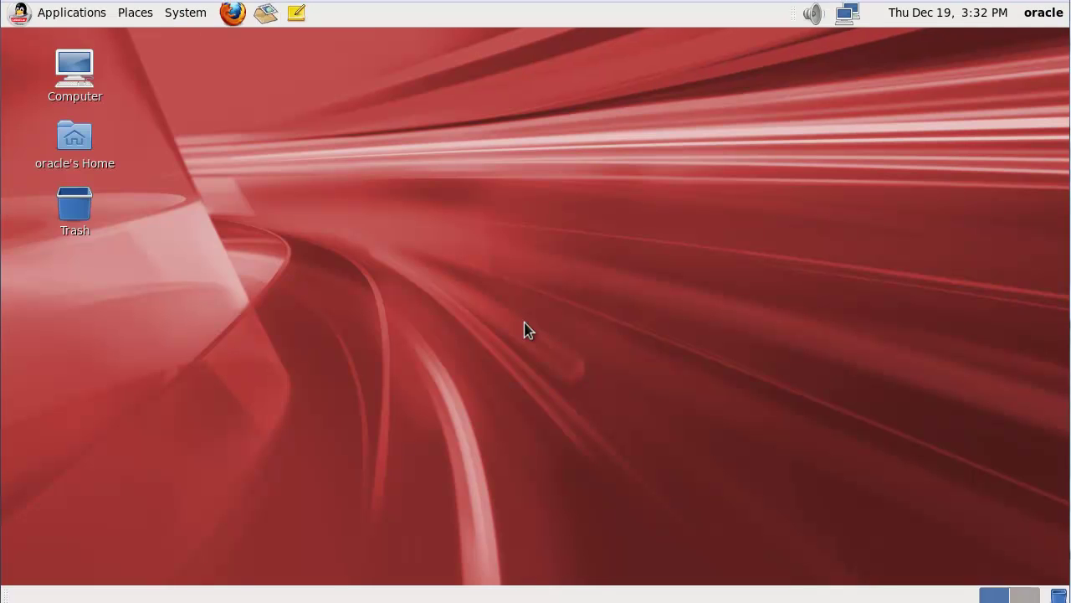
pyautogui.rightClick(423, 288)
# Step: In a new desktop terminal, print $ORACLE_HOME to verify the environment
pyautogui.click(489, 358)
pyautogui.write('echo $ORACLE_')
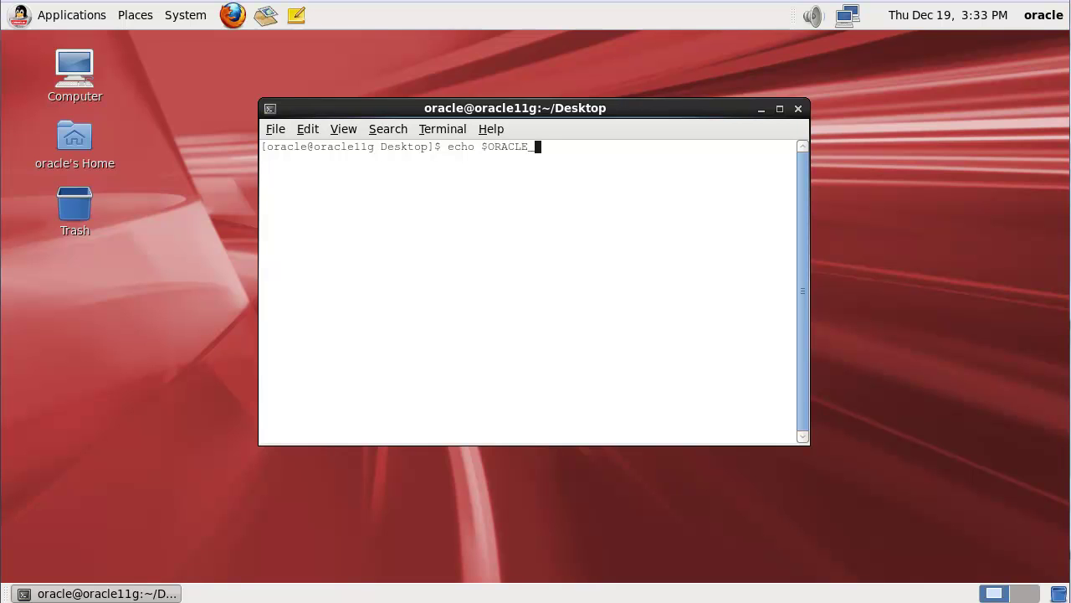
pyautogui.write('HOME')
pyautogui.press('Return')
pyautogui.press('Return')
pyautogui.press('Return')
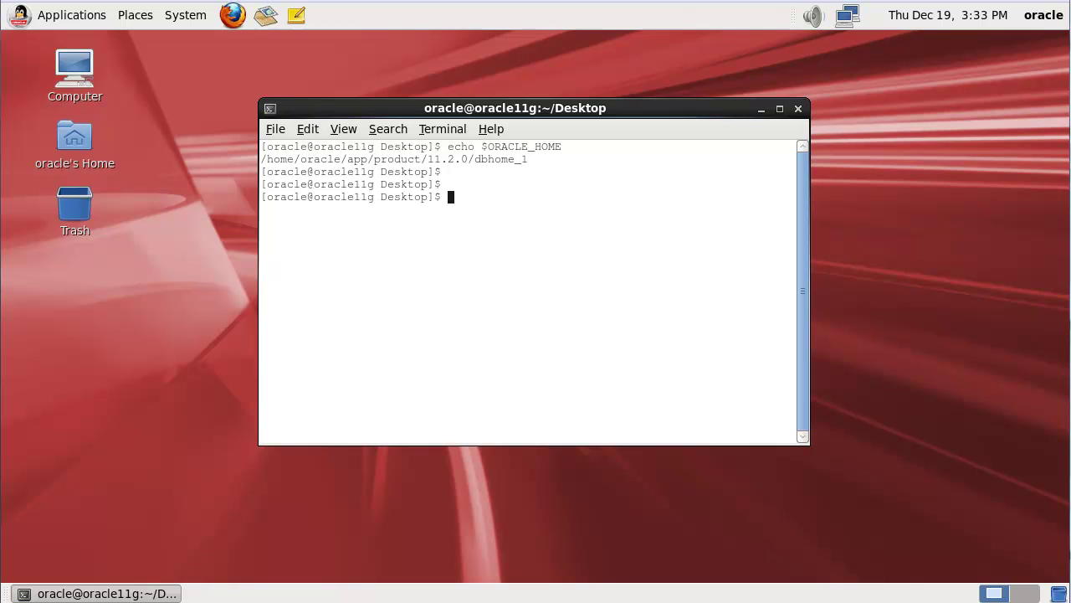
# Step: Create the default listener LISTENER with netca's default protocols and TCP/IP port, then clear the terminal
pyautogui.write('netca')
pyautogui.press('Return')
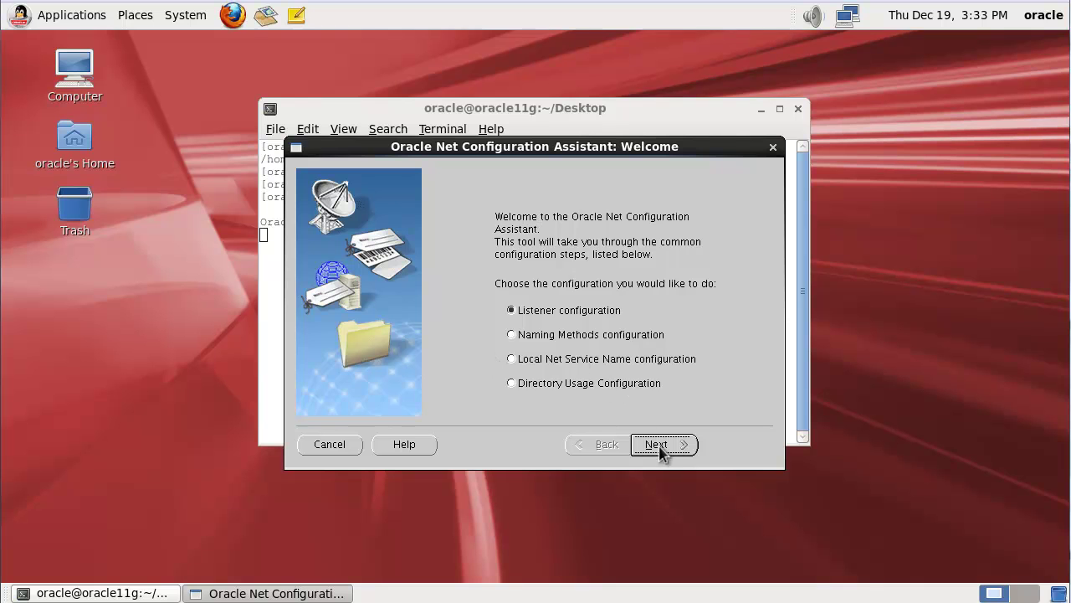
pyautogui.click(662, 447)
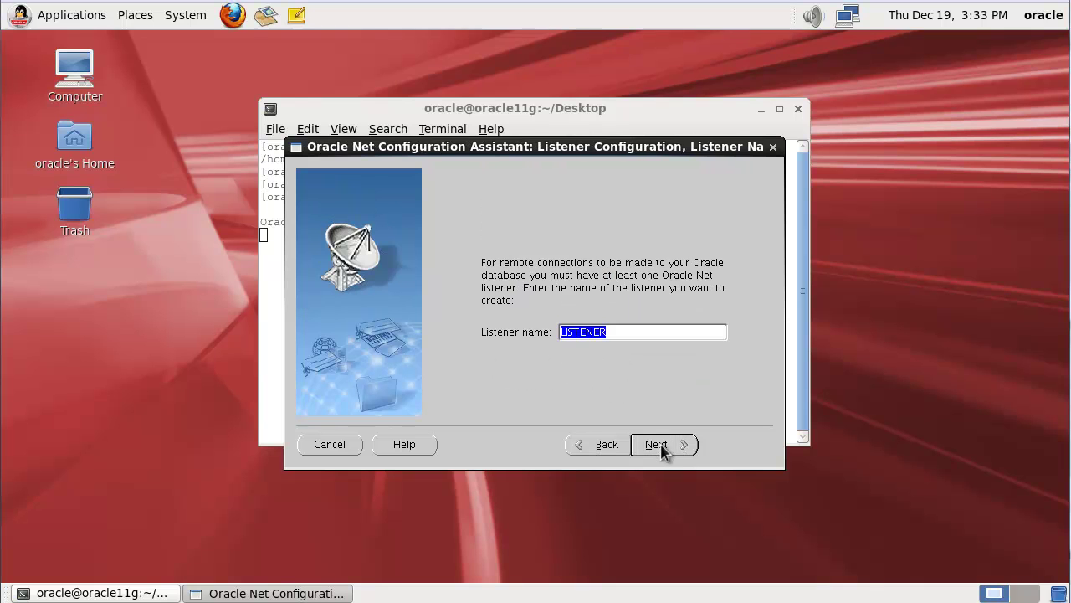
pyautogui.click(662, 446)
pyautogui.click(662, 446)
pyautogui.click(661, 446)
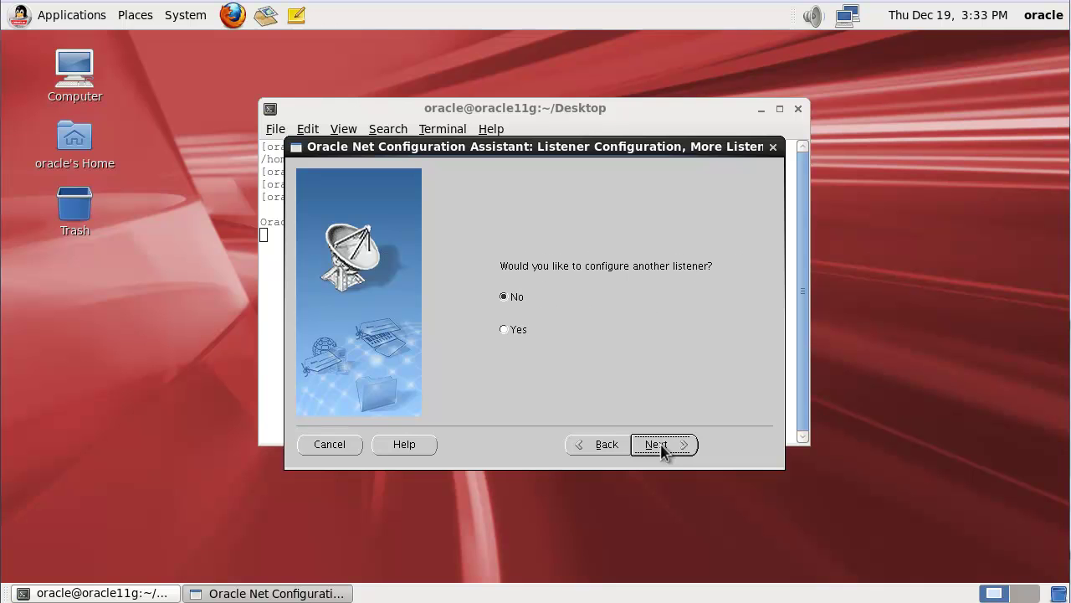
pyautogui.click(662, 446)
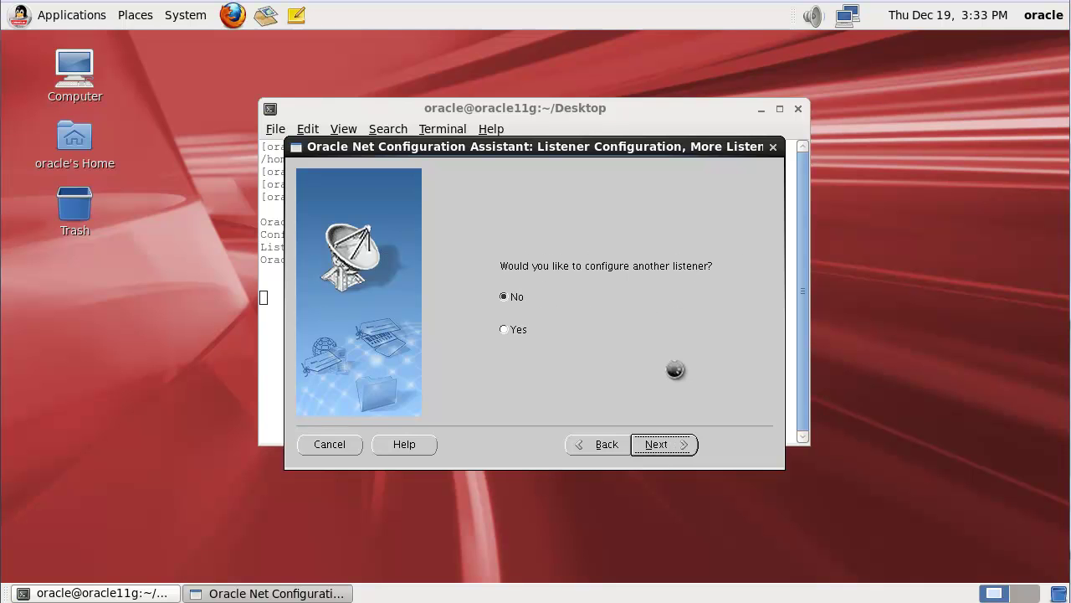
pyautogui.click(669, 443)
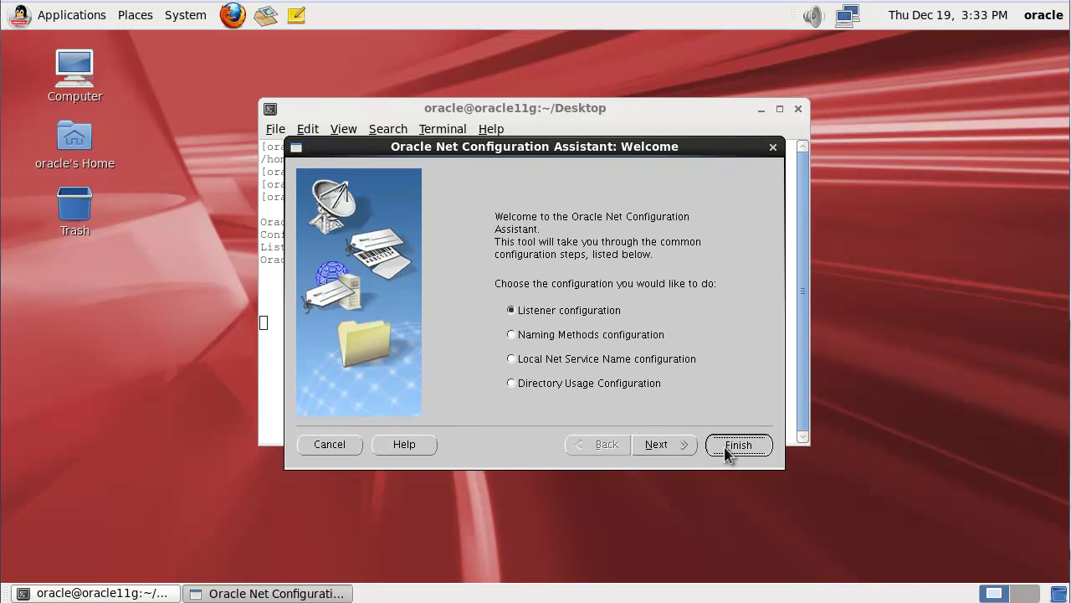
pyautogui.click(723, 449)
pyautogui.hotkey('ctrl', 'l')
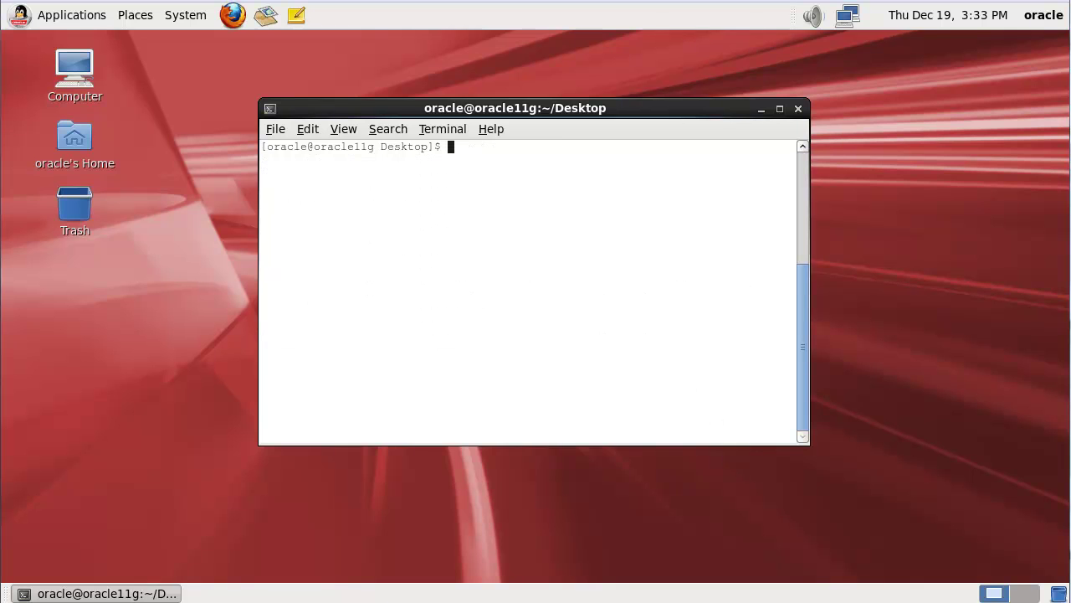
# Step: Start dbca to create a General Purpose database named testdb
pyautogui.write('dbca')
pyautogui.press('Return')
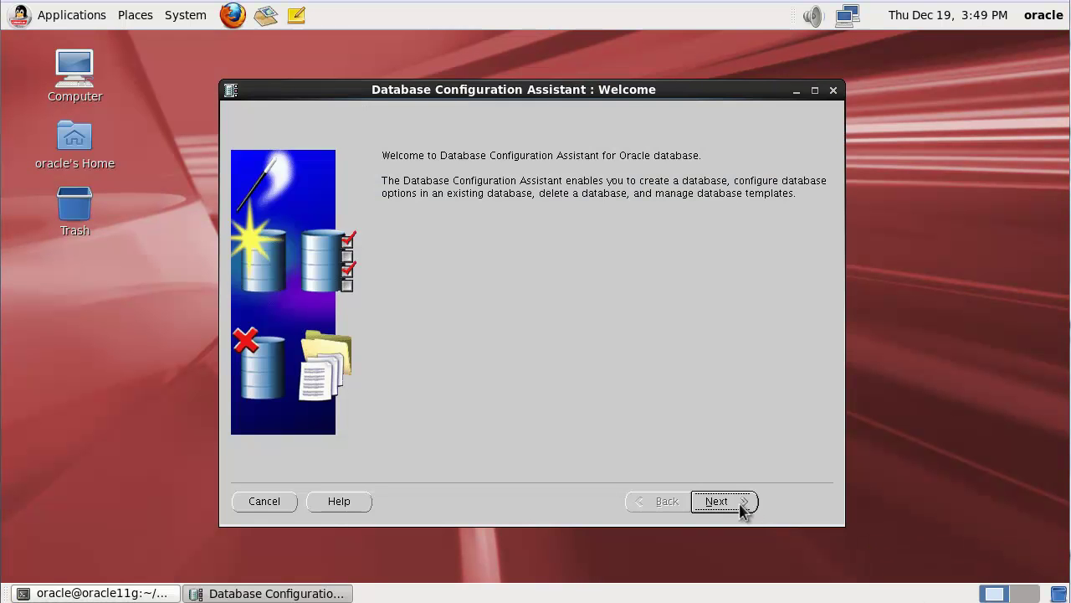
pyautogui.click(743, 502)
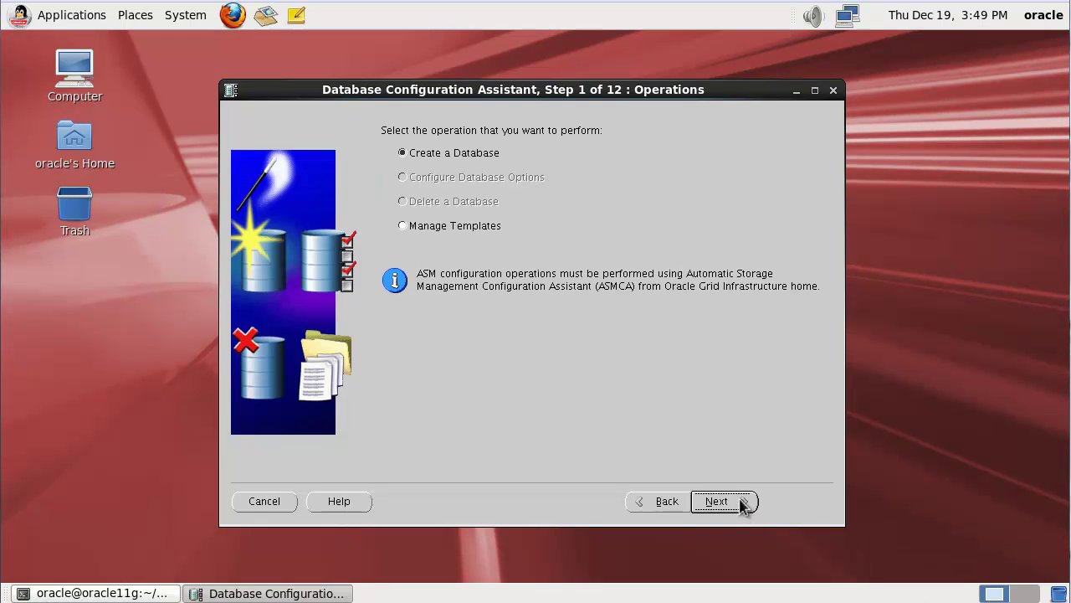
pyautogui.click(725, 505)
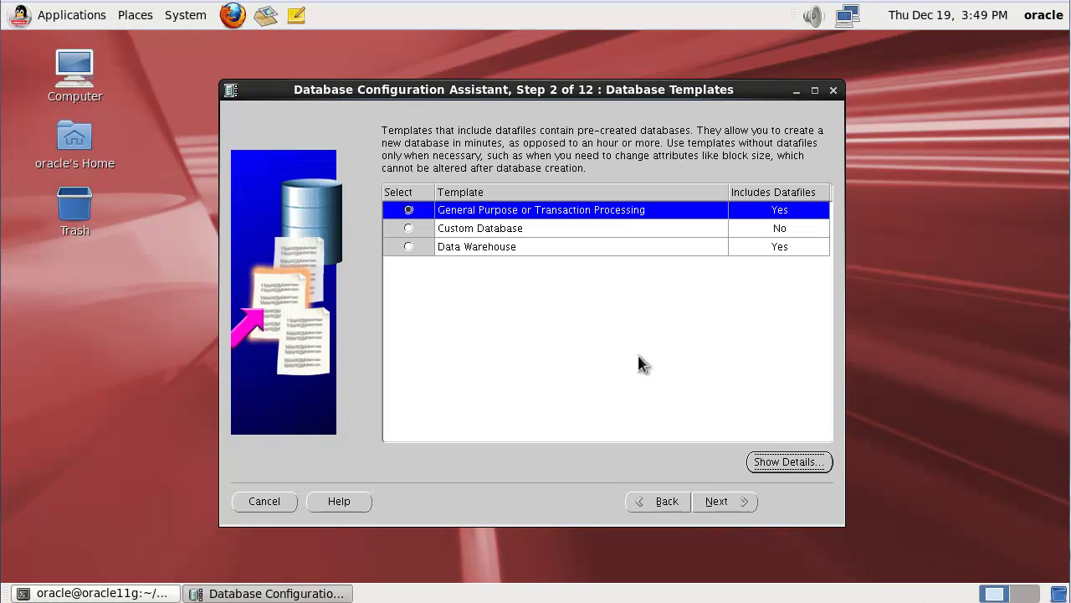
pyautogui.click(725, 504)
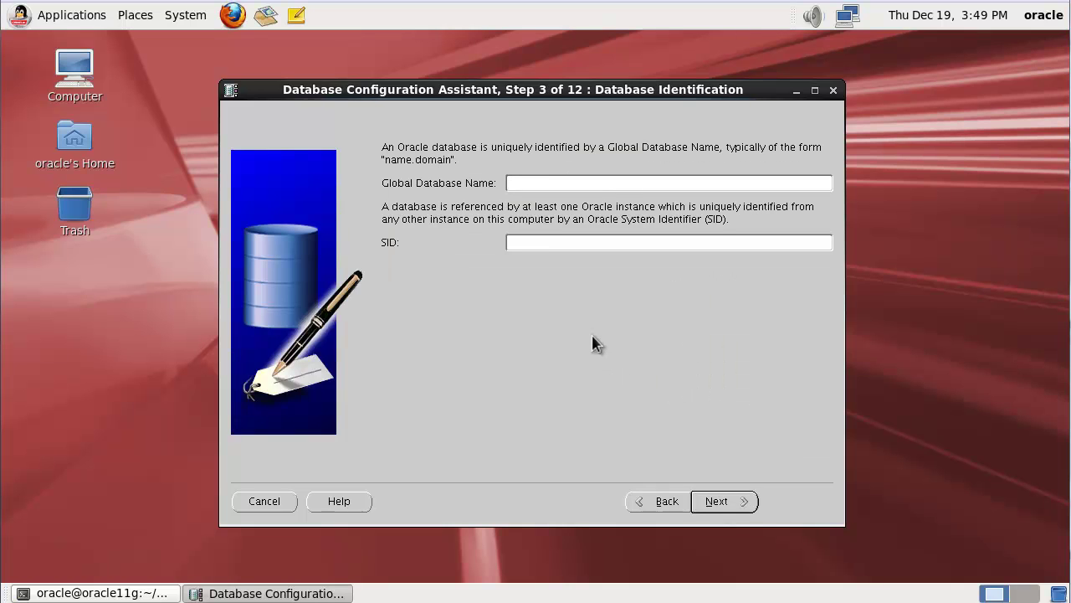
pyautogui.write('testdb')
pyautogui.click(718, 507)
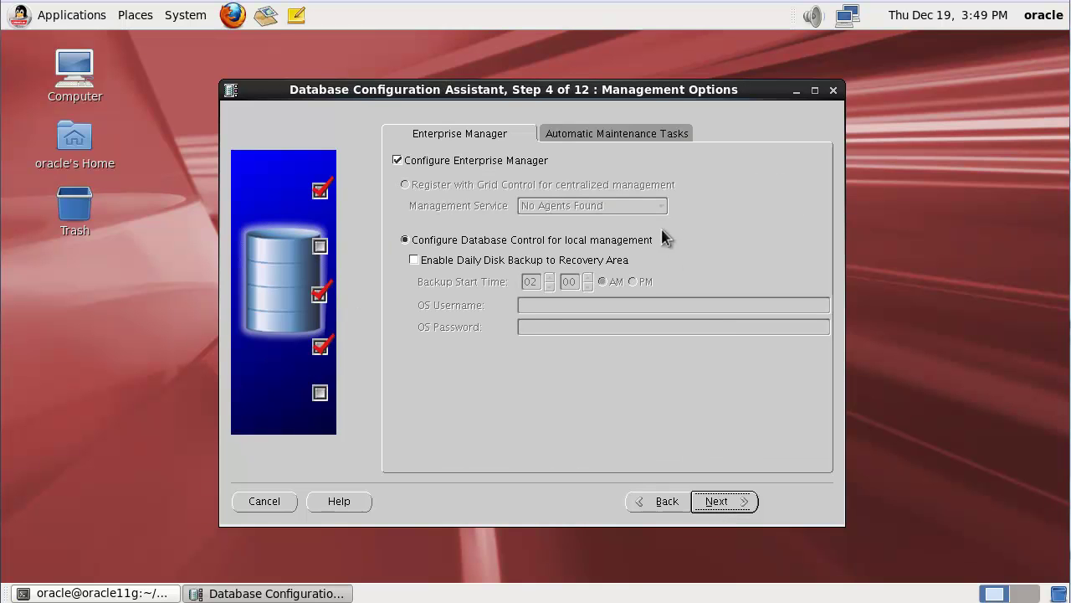
# Step: Keep Database Control management, use one password for all admin accounts, and accept template file locations
pyautogui.click(736, 504)
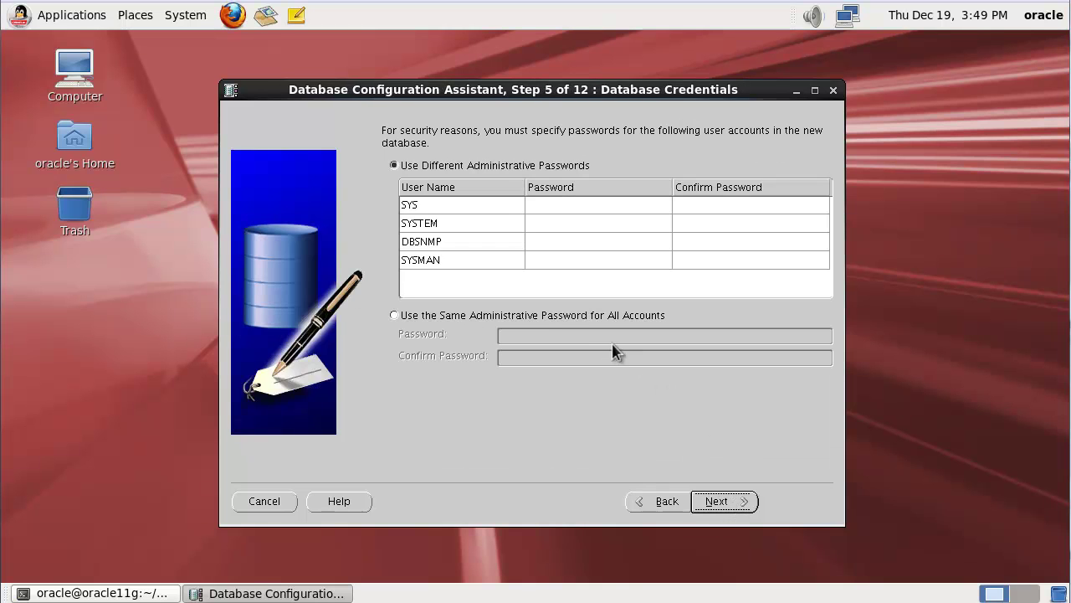
pyautogui.click(475, 317)
pyautogui.click(520, 336)
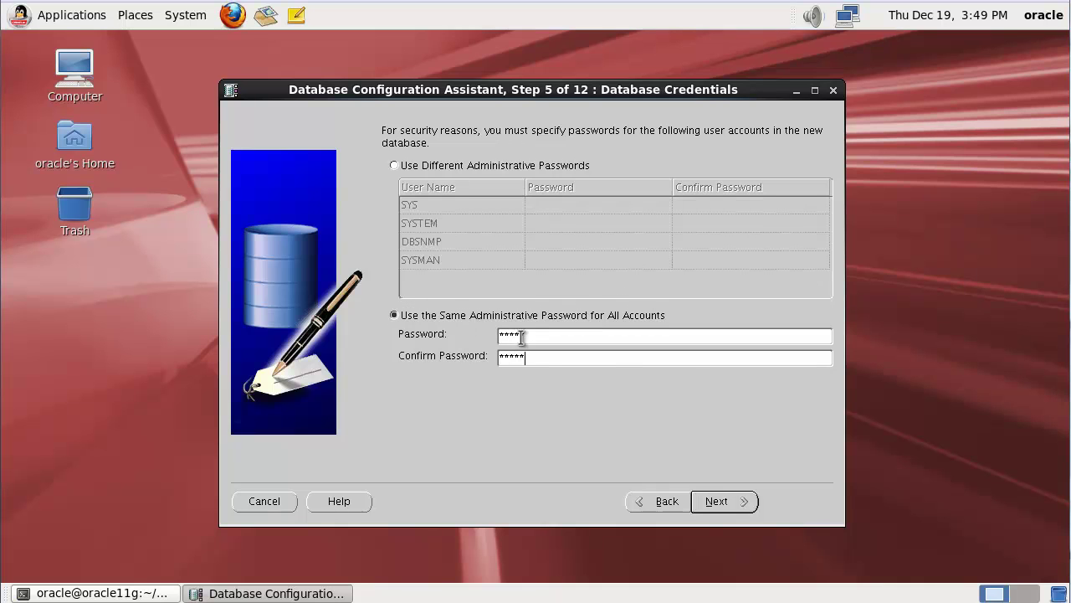
pyautogui.click(740, 502)
pyautogui.click(633, 347)
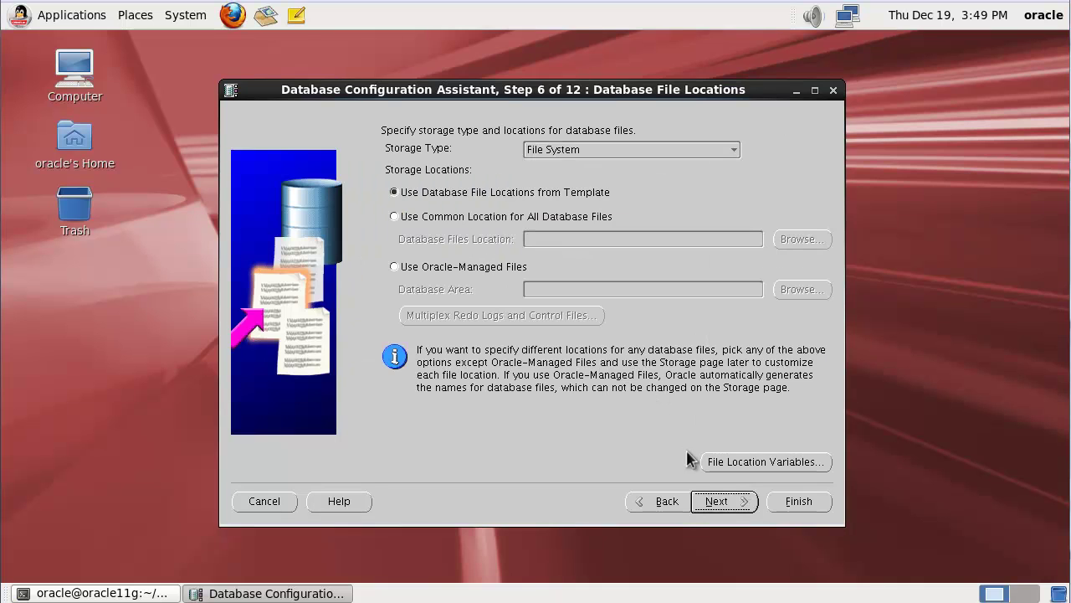
pyautogui.click(720, 502)
# Step: Enable archiving, include sample schemas, choose AL32UTF8 character set, and finish to the creation summary
pyautogui.click(466, 317)
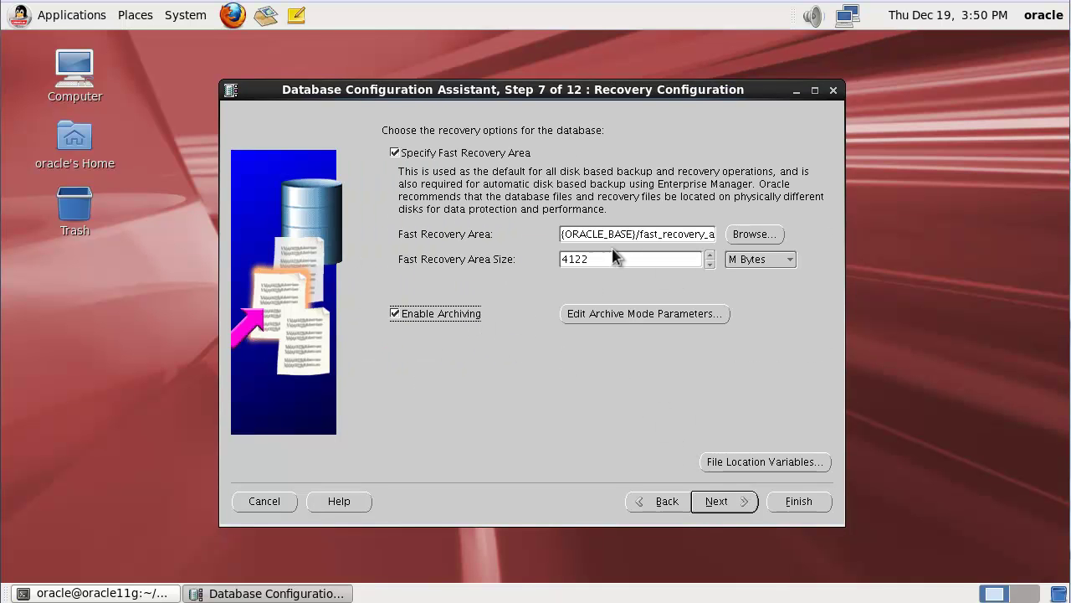
pyautogui.click(721, 507)
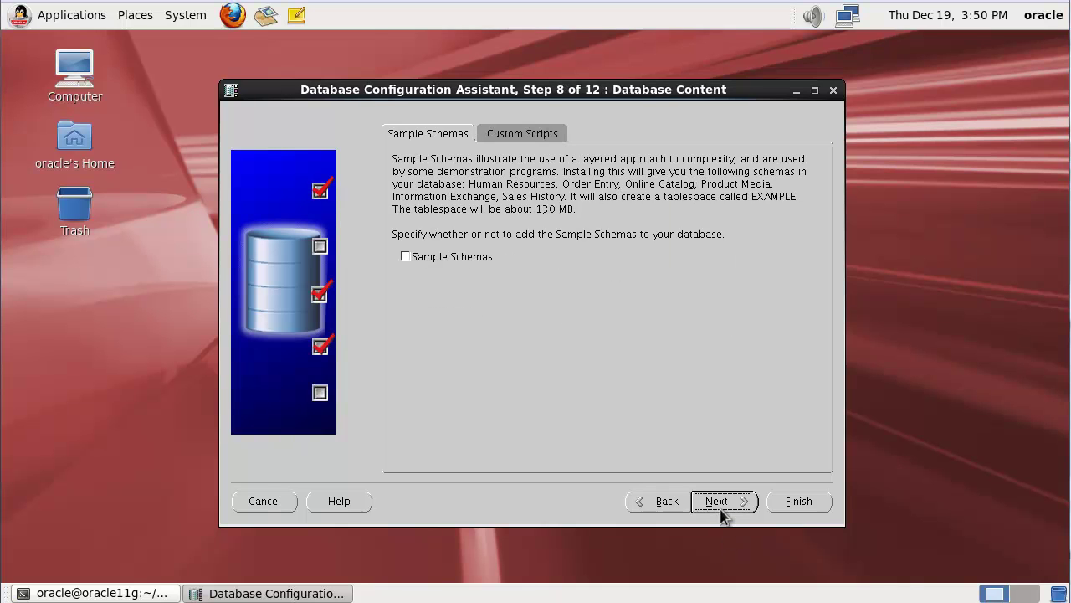
pyautogui.click(472, 259)
pyautogui.click(715, 501)
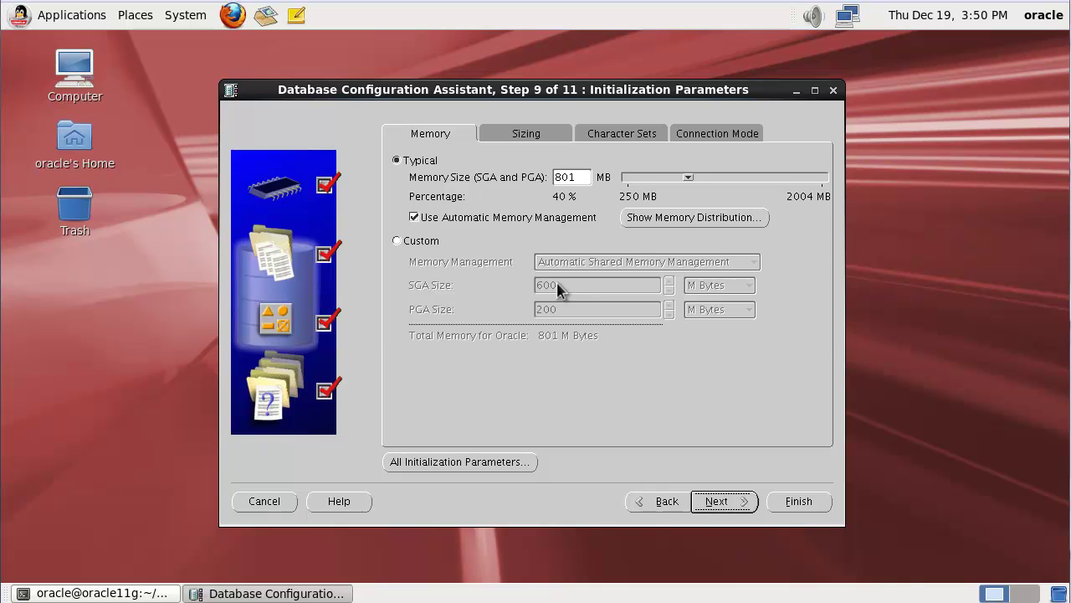
pyautogui.hotkey('ctrl', 'pagedown')
pyautogui.hotkey('ctrl', 'pagedown')
pyautogui.click(445, 290)
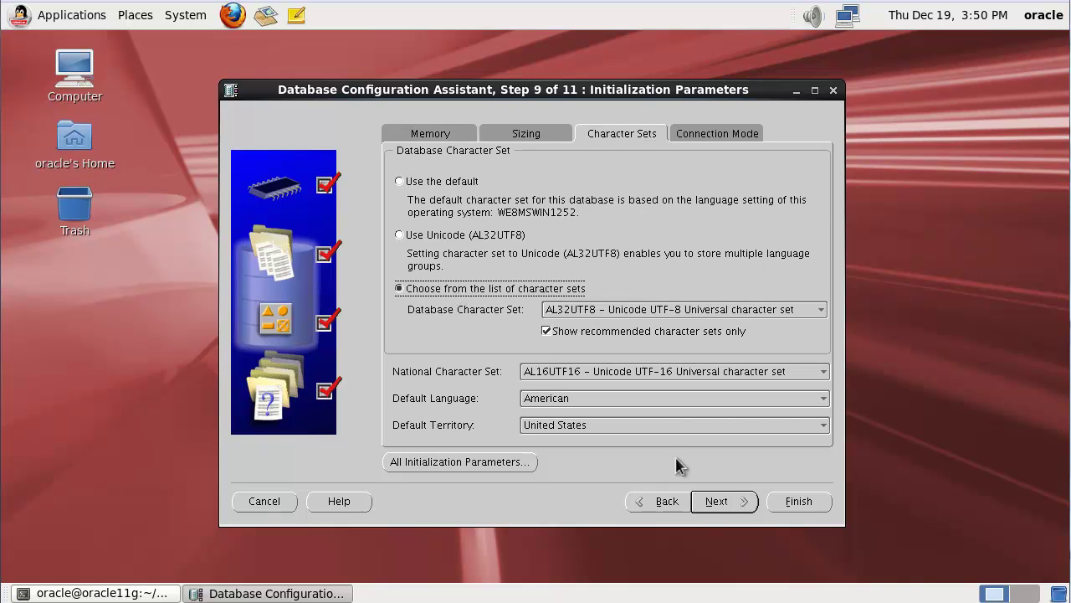
pyautogui.click(718, 501)
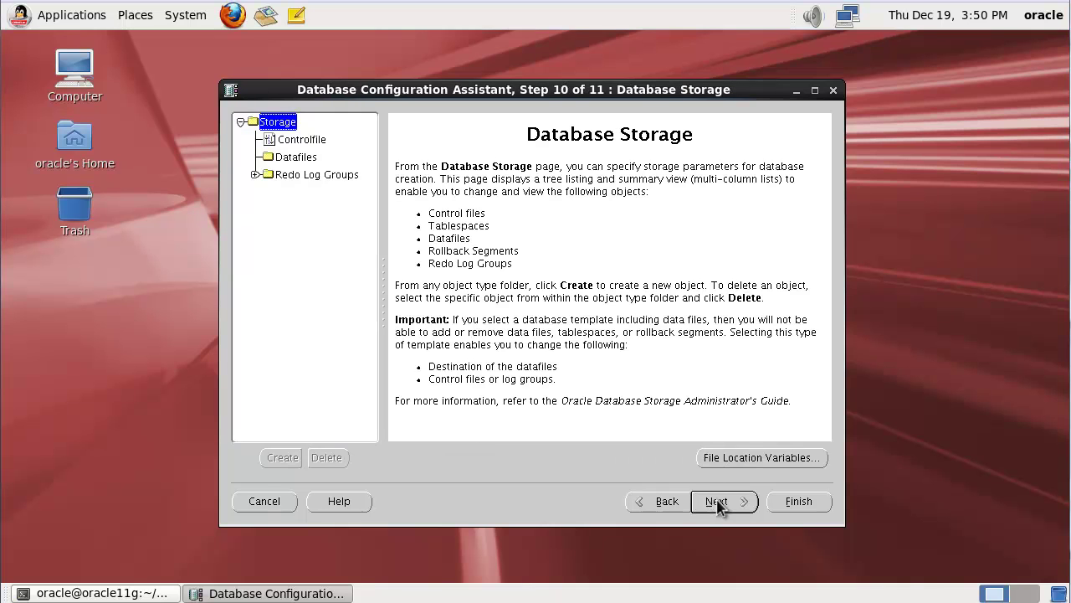
pyautogui.click(717, 501)
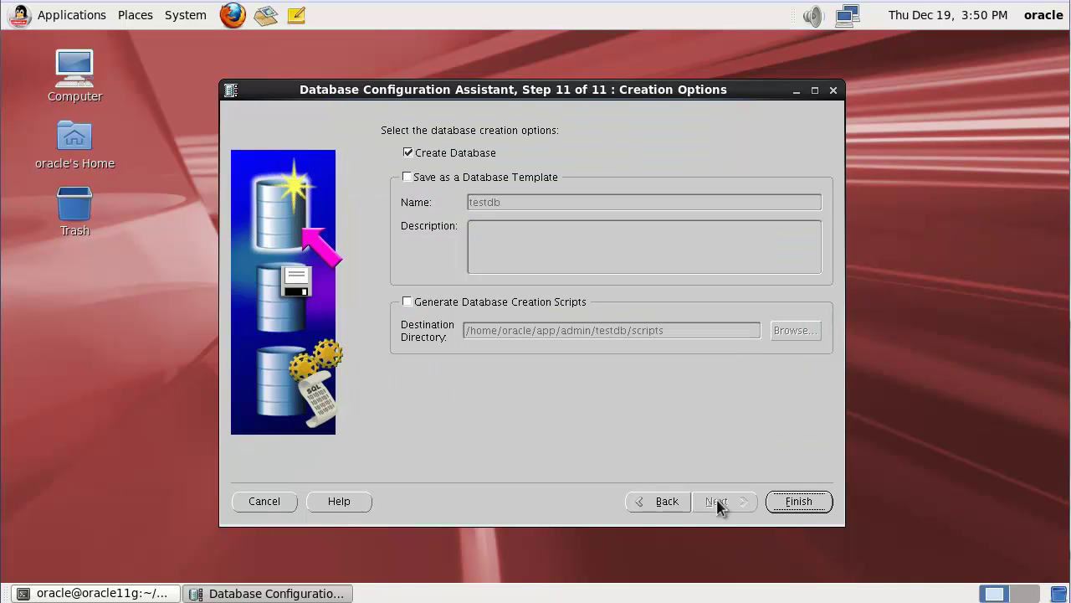
pyautogui.click(798, 501)
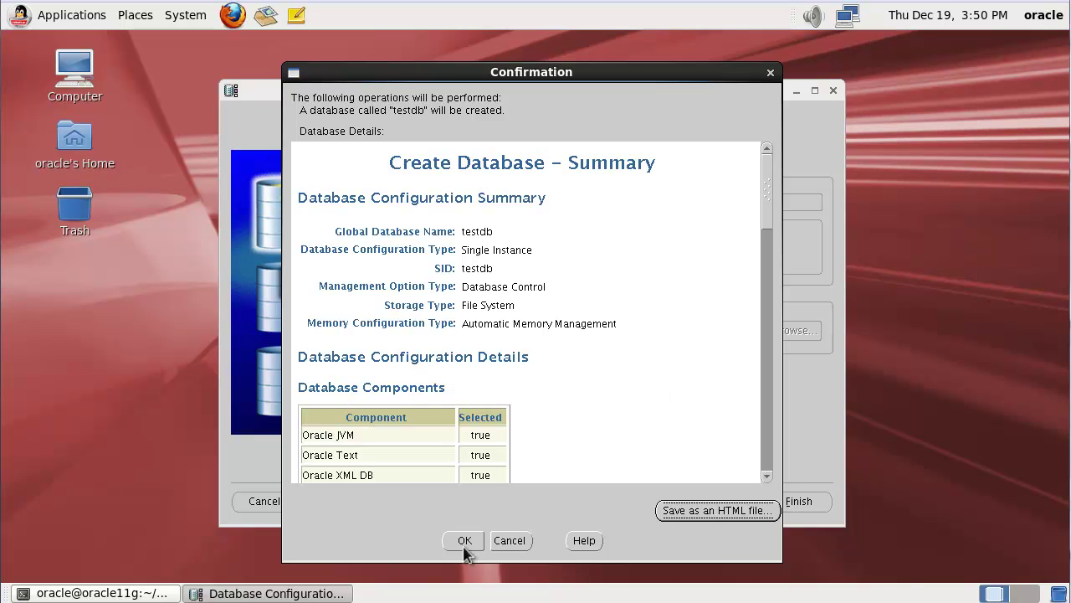
# Step: Confirm creation of testdb and exit the assistant when it completes
pyautogui.click(456, 539)
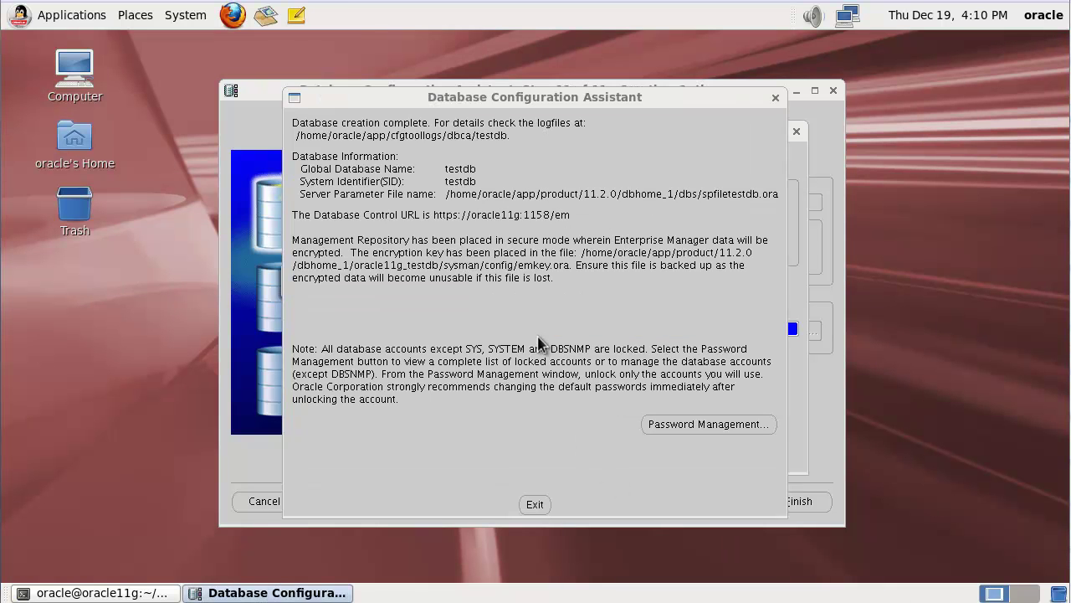
pyautogui.click(535, 504)
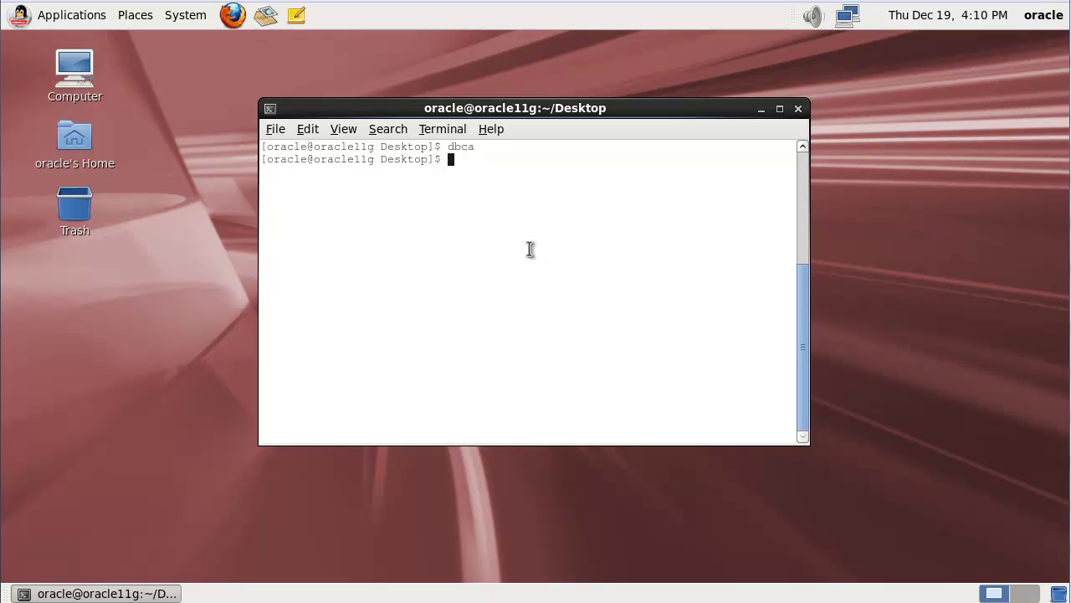
# Step: Print $ORACLE_SID and connect with sqlplus / as sysdba
pyautogui.press('Return')
pyautogui.press('Return')
pyautogui.write('echo ')
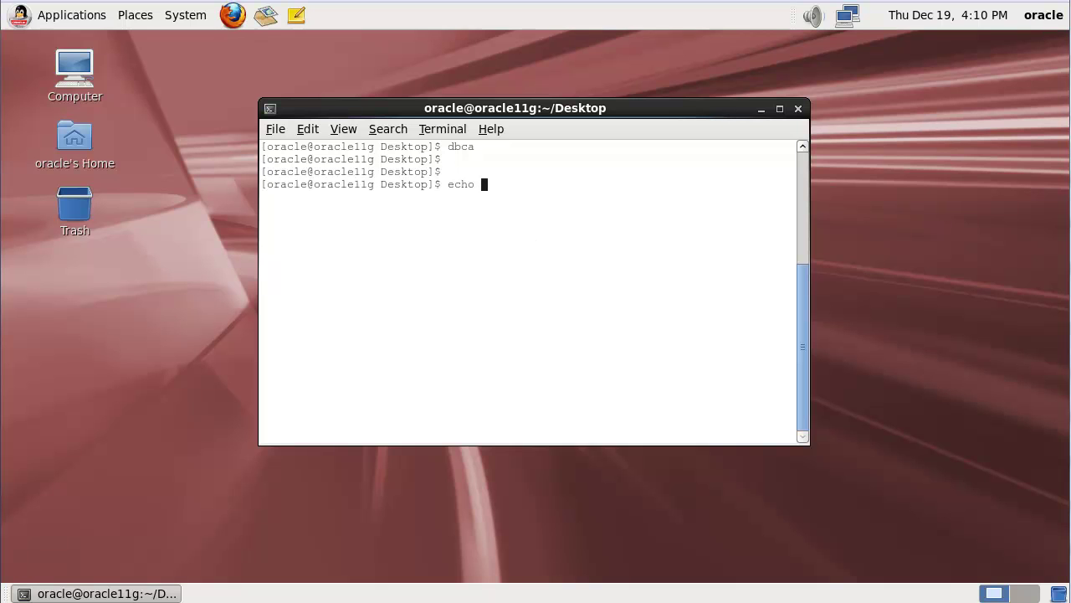
pyautogui.write('$ORACLE_SID')
pyautogui.press('Return')
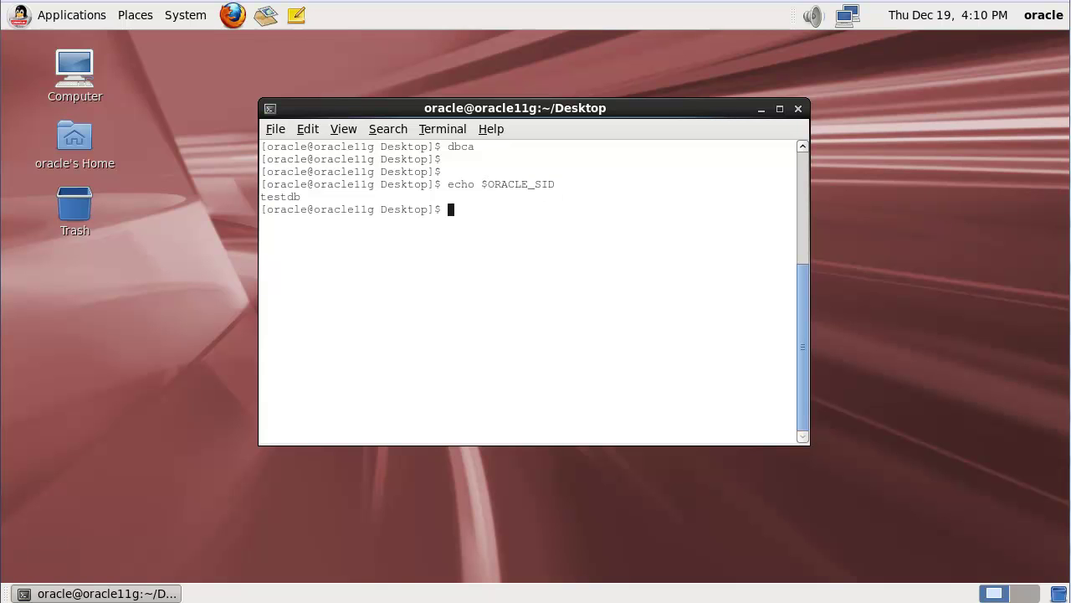
pyautogui.write('sqlplus / as sysdba')
pyautogui.press('Return')
# Step: Query open_mode and name from v$database, then exit SQL*Plus
pyautogui.write('selec tope')
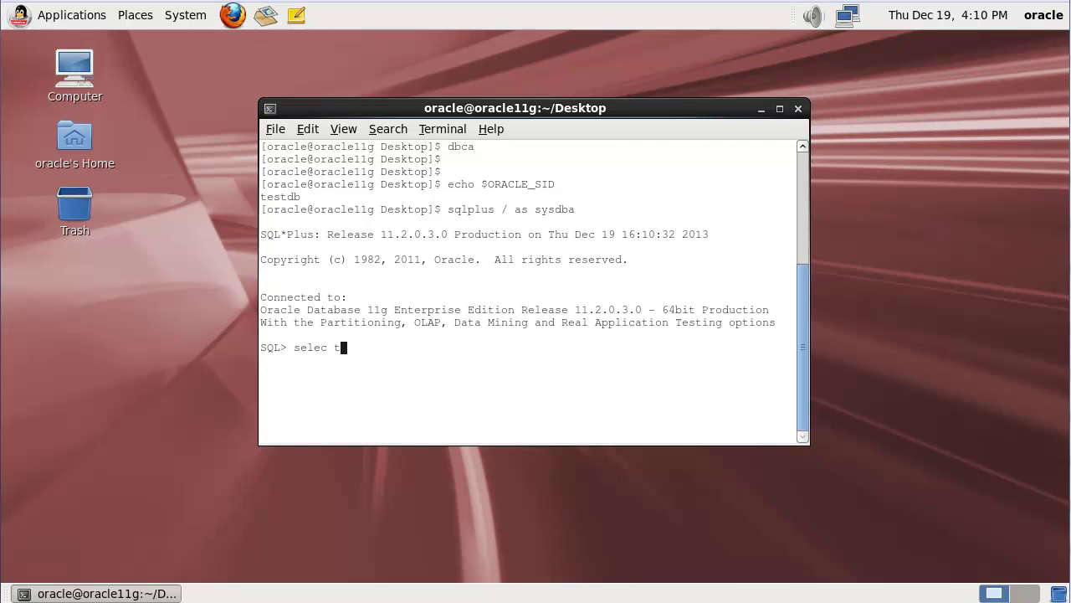
pyautogui.press('BackSpace')
pyautogui.press('BackSpace')
pyautogui.press('BackSpace')
pyautogui.press('BackSpace')
pyautogui.press('BackSpace')
pyautogui.write('t open_mode from v$database;')
pyautogui.press('Return')
pyautogui.press('Return')
pyautogui.write('select name fr')
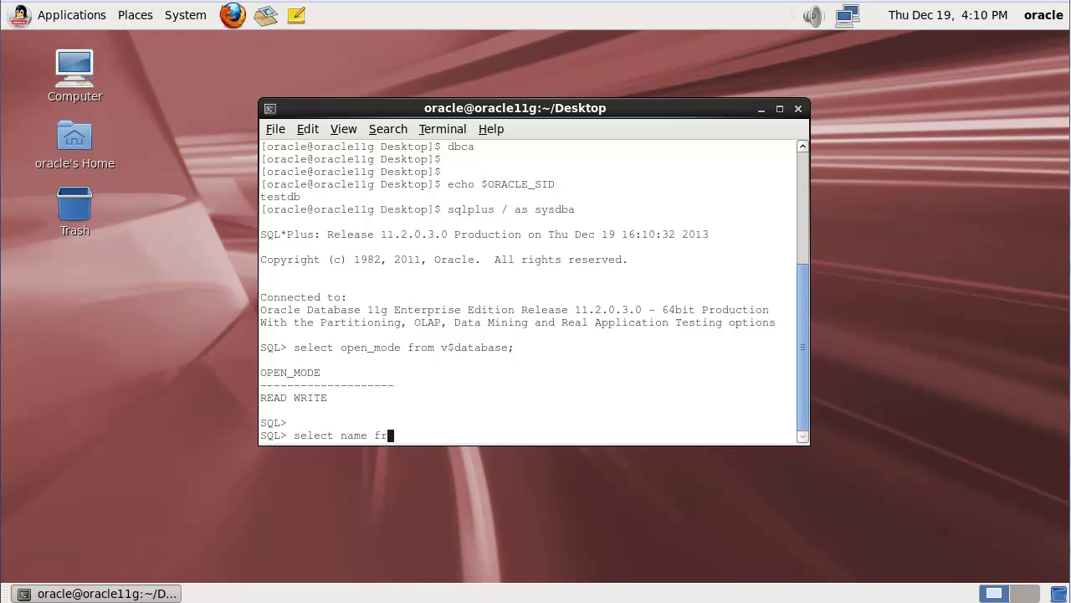
pyautogui.write('om v$database;')
pyautogui.press('Return')
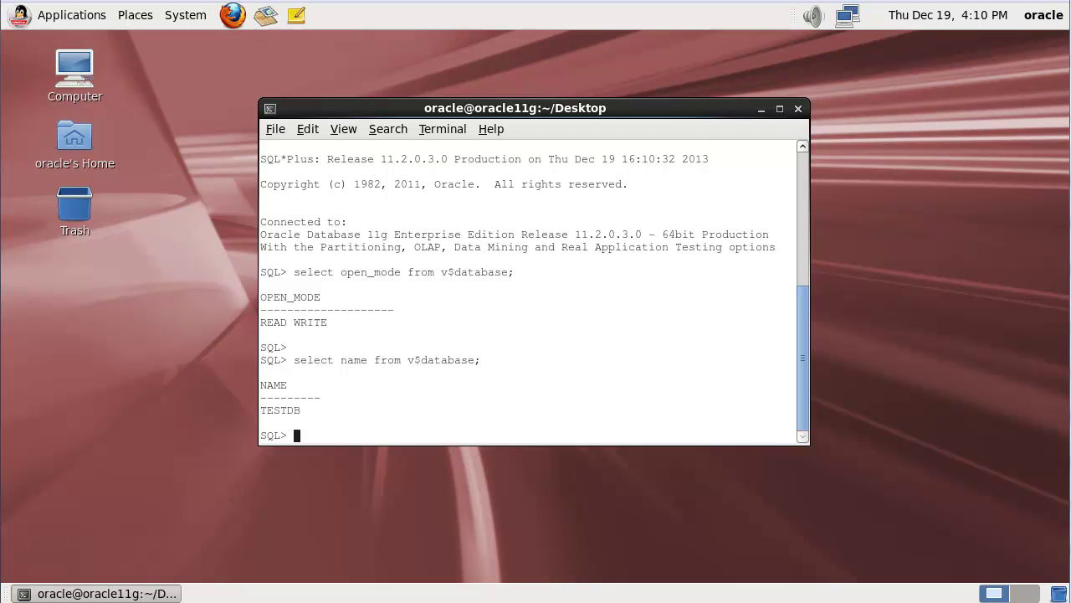
pyautogui.write('exit')
pyautogui.press('Return')
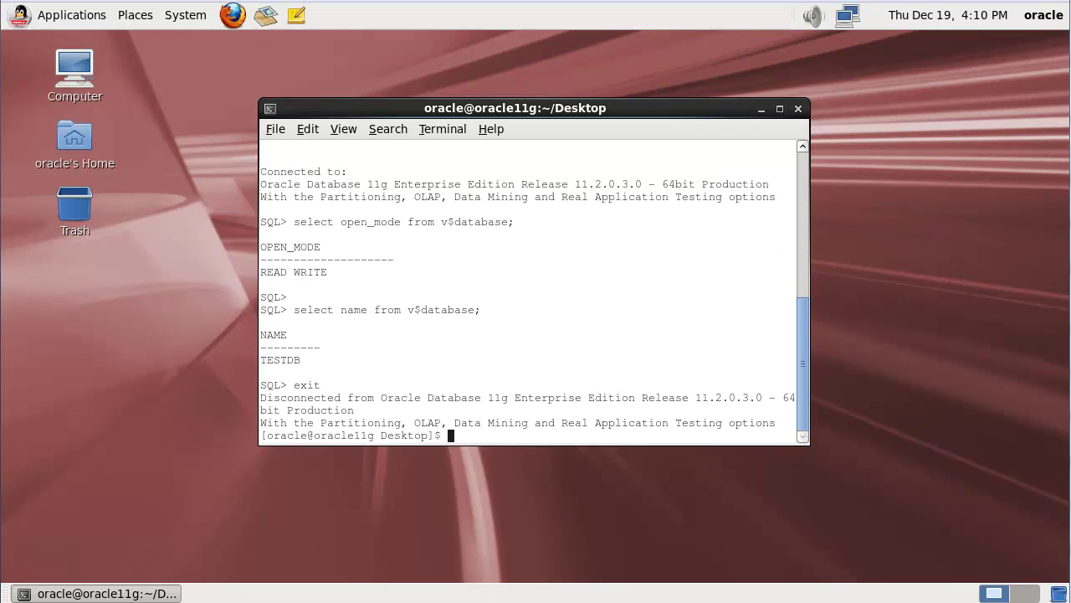
# Step: Run emctl status dbconsole to confirm Enterprise Manager 11g is running
pyautogui.write('emctl status dbconsole')
pyautogui.press('Return')
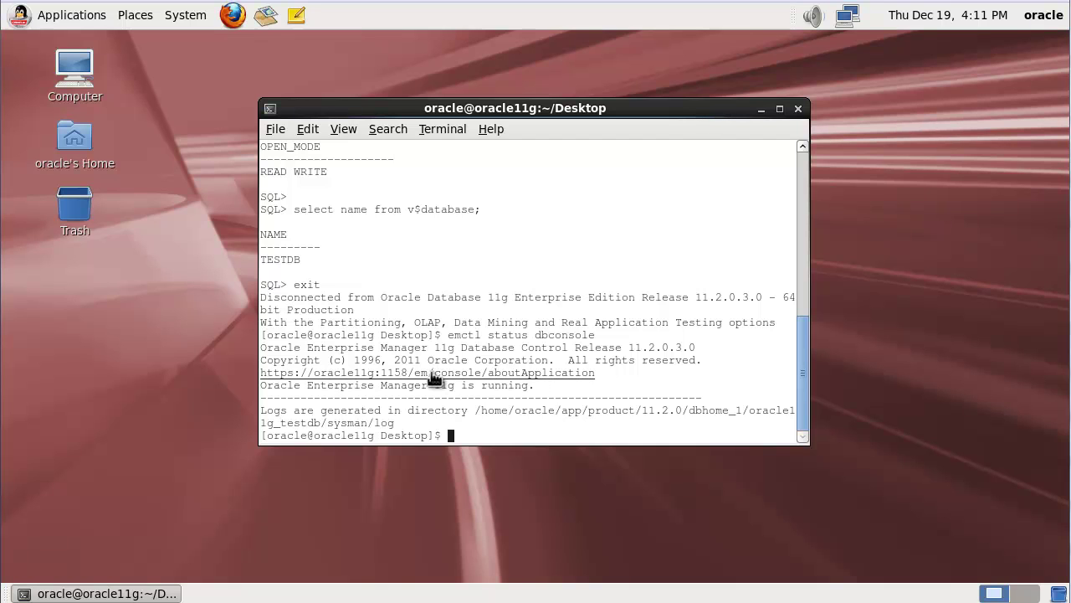
pyautogui.click(233, 15)
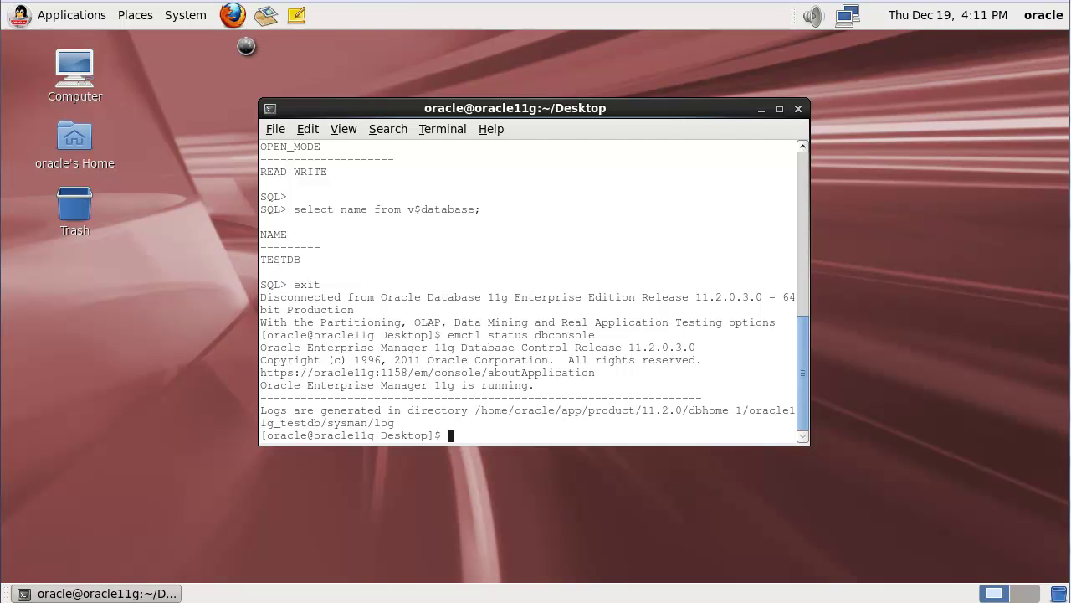